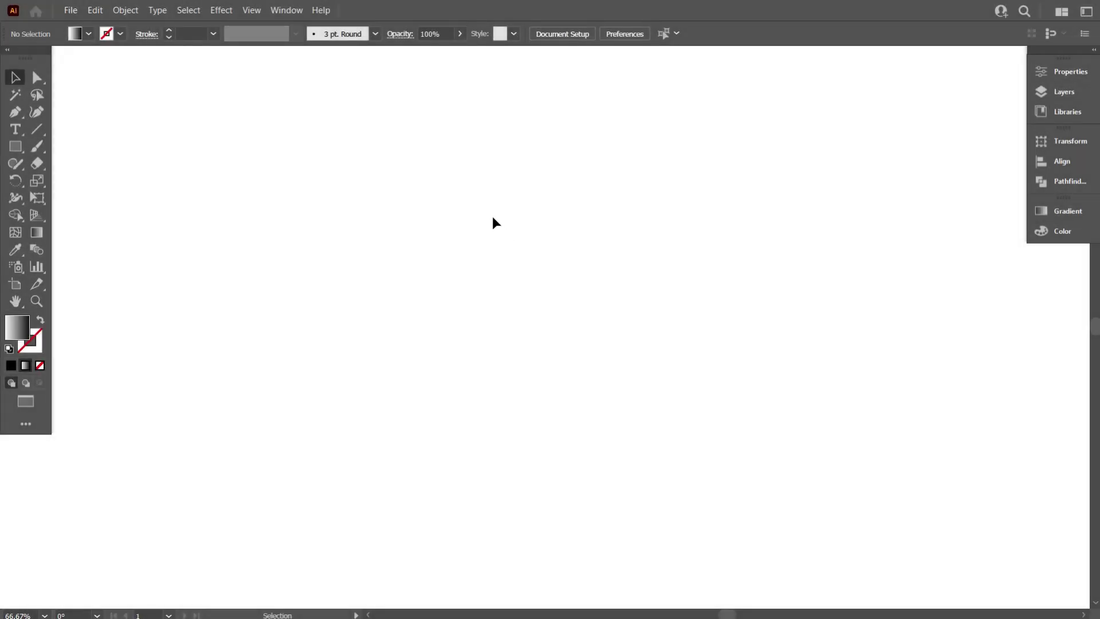
Step: Type a capital N and scale it up into a large letter at the artboard's upper right
click(15, 129)
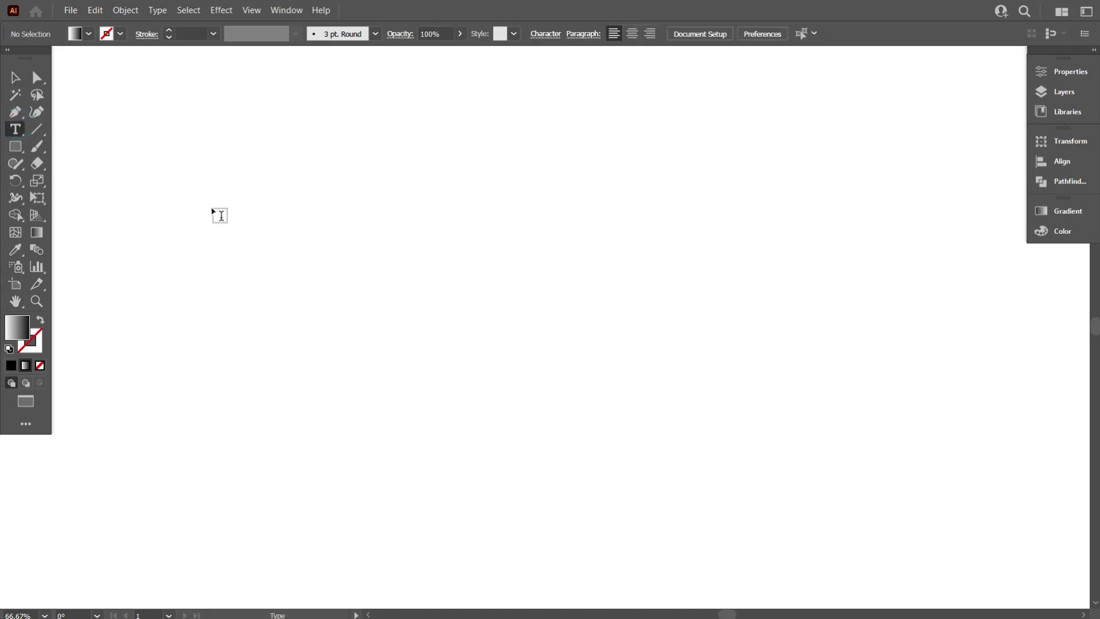
click(433, 214)
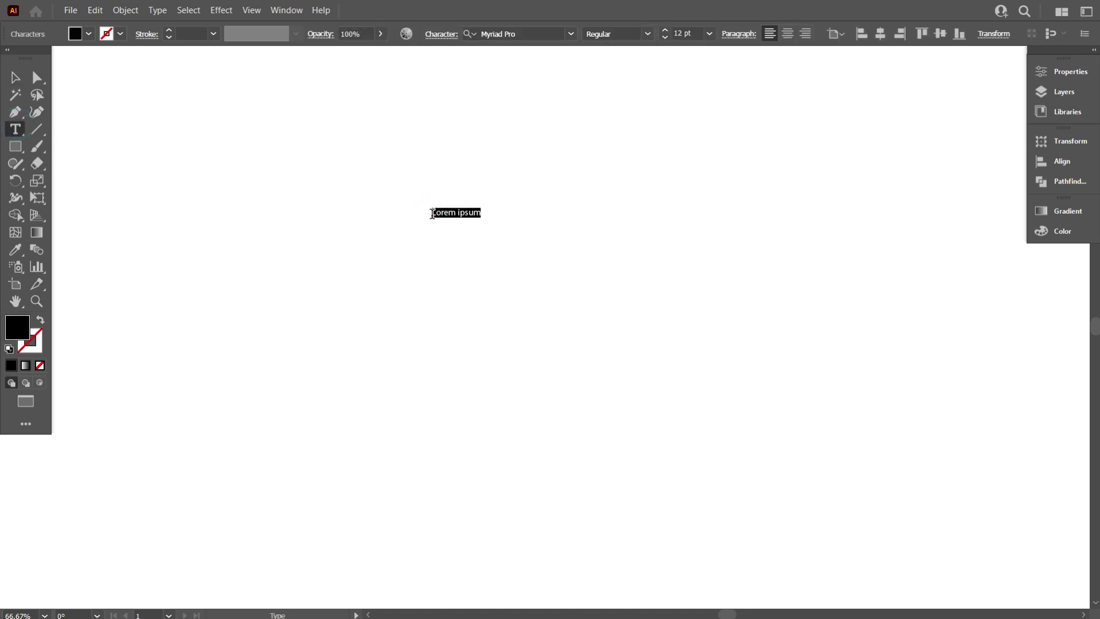
text(N)
click(15, 78)
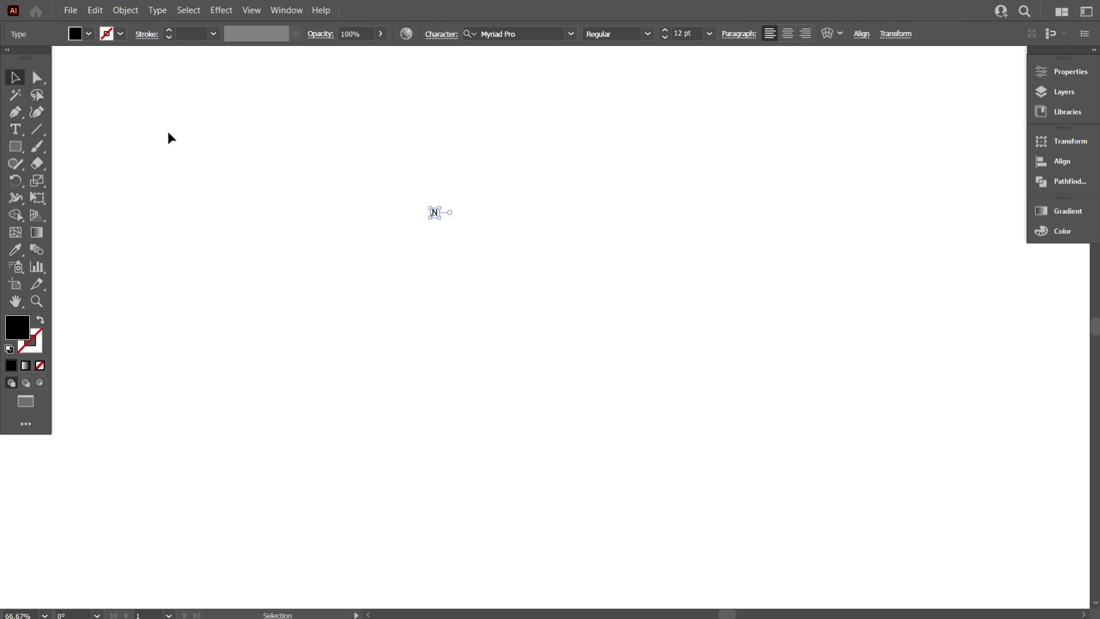
mouse_move(427, 218)
mouse_down()
mouse_move(641, 359)
mouse_move(532, 310)
mouse_move(824, 205)
mouse_up()
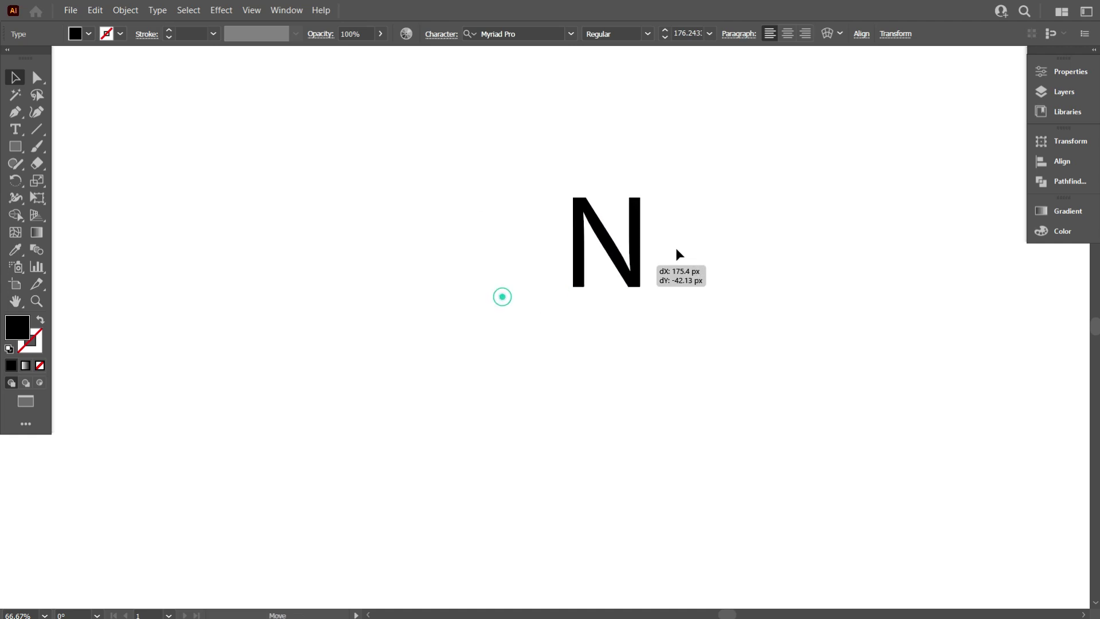
click(743, 277)
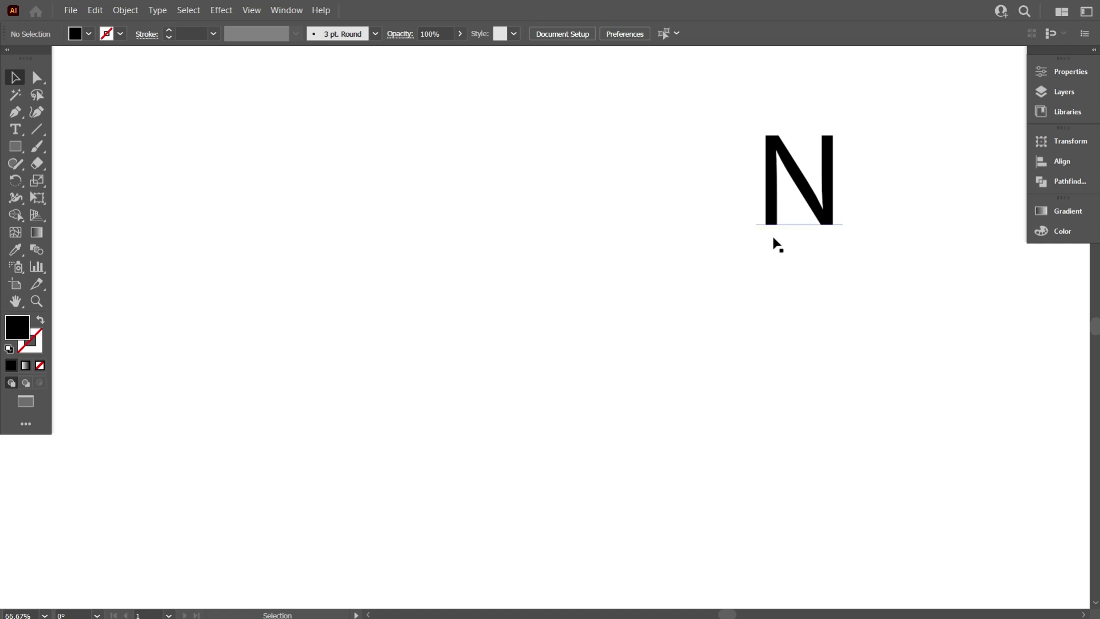
Step: Draw a long vertical line and give it a black stroke
click(37, 129)
drag(300, 146, 322, 471)
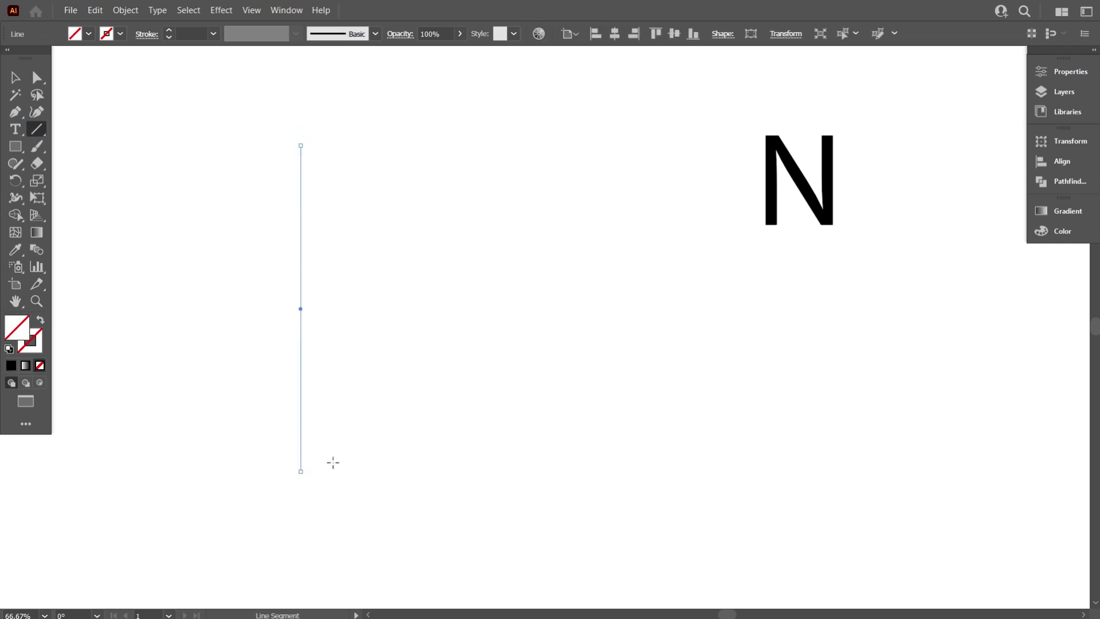
click(120, 33)
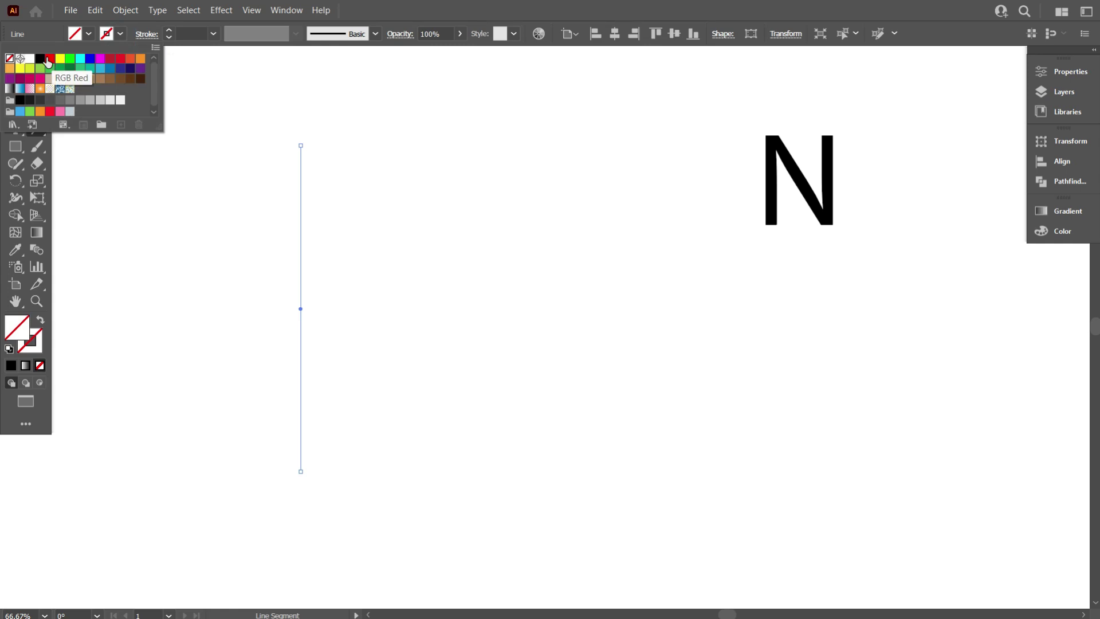
click(39, 58)
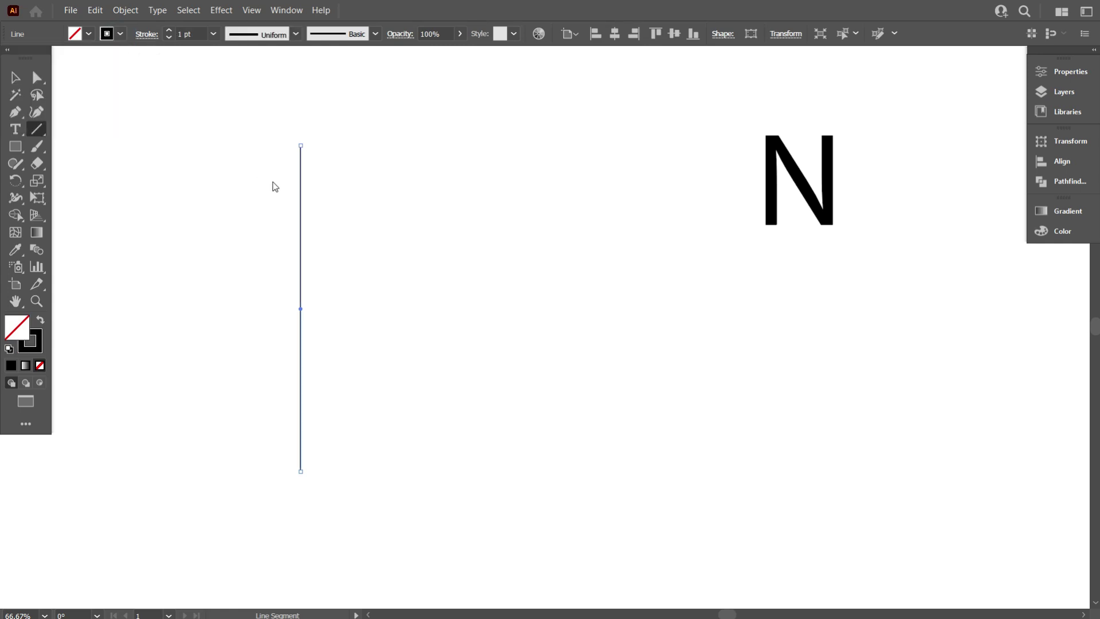
Step: Alt-drag a copy of the line right and repeat with Ctrl+D to make eight evenly spaced lines
click(16, 79)
click(232, 219)
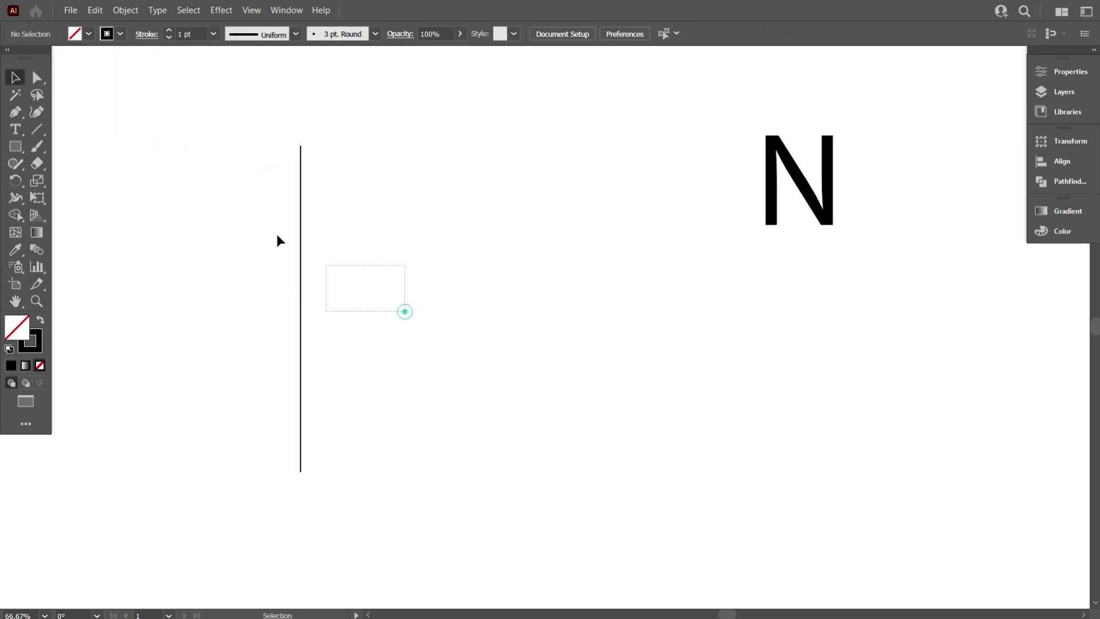
drag(387, 305, 274, 232)
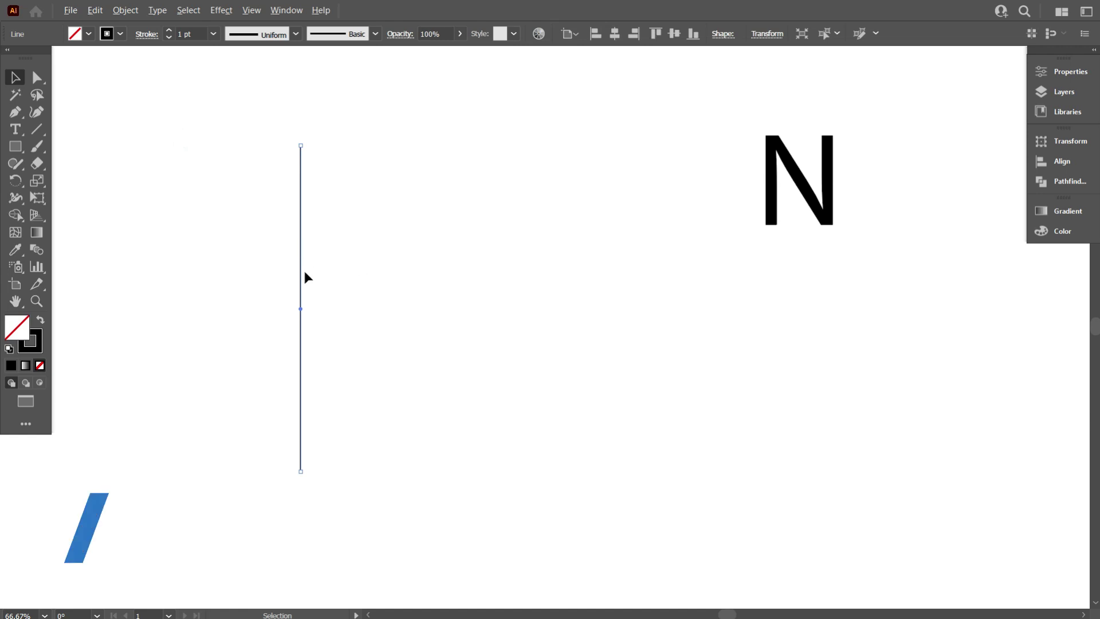
drag(301, 272, 323, 271)
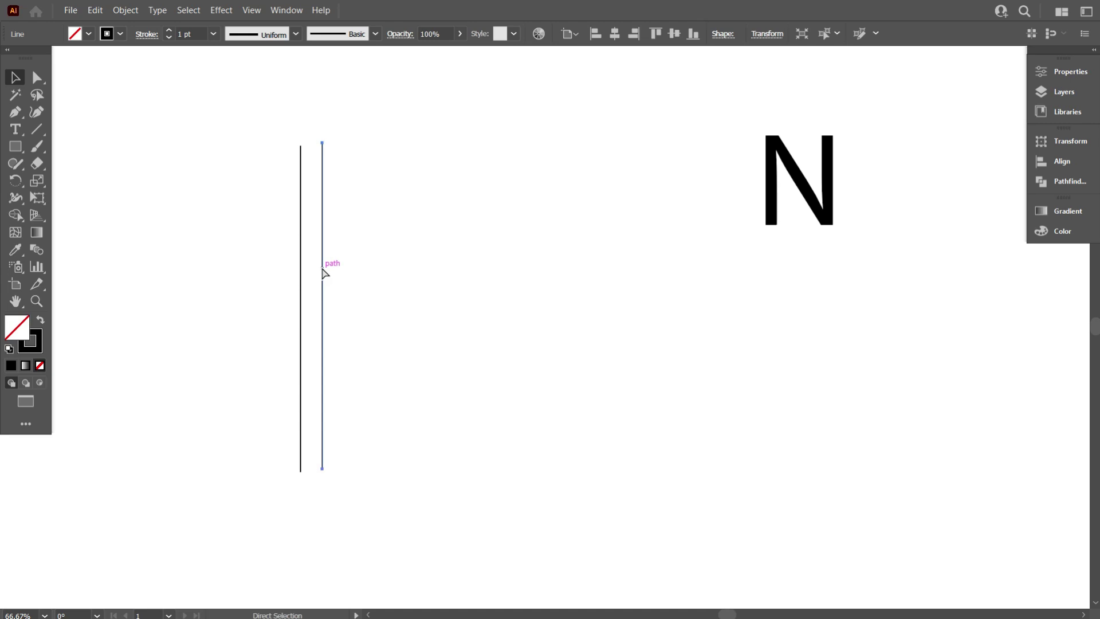
key(ctrl+d)
key(ctrl+d)
key(ctrl+d)
key(ctrl+d)
key(ctrl+d)
key(ctrl+d)
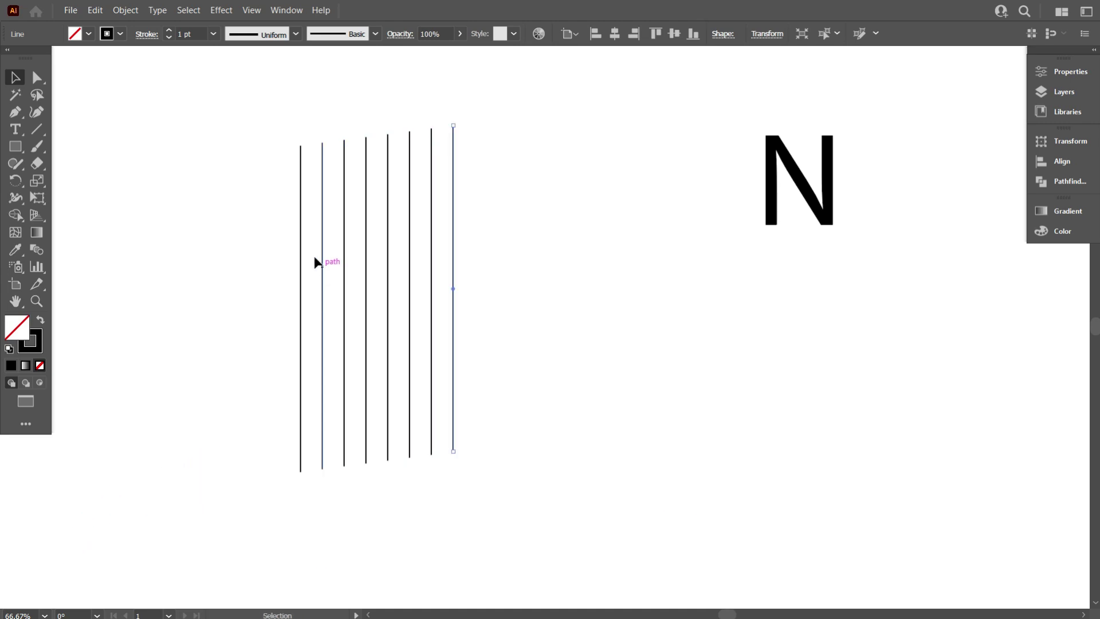
click(253, 192)
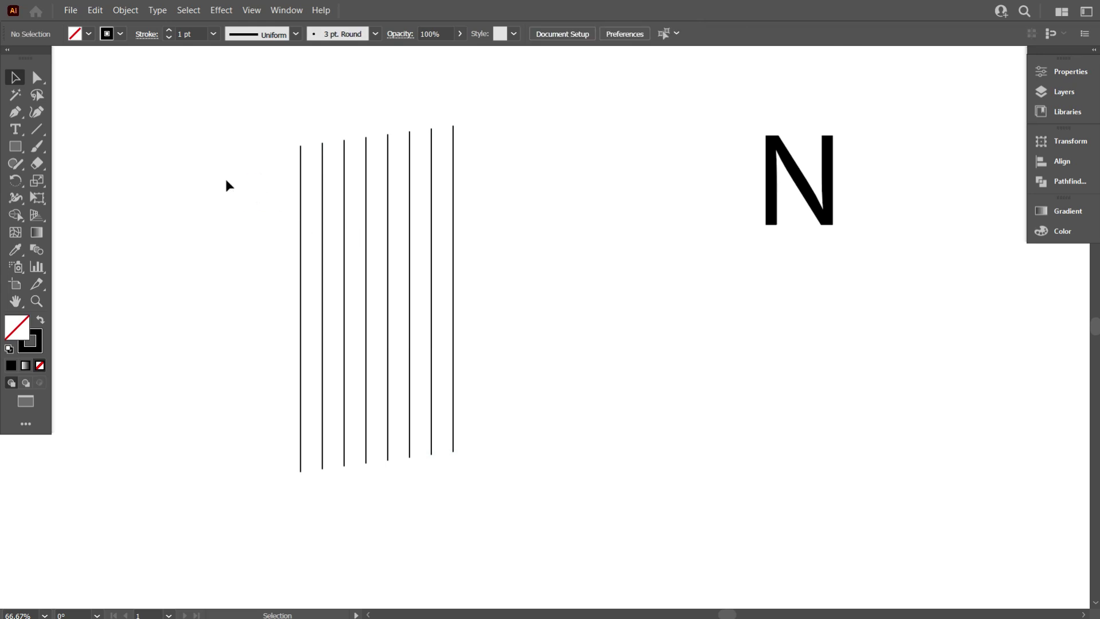
Step: Vertically align the eight lines so their tops and bottoms are flush
drag(225, 177, 524, 233)
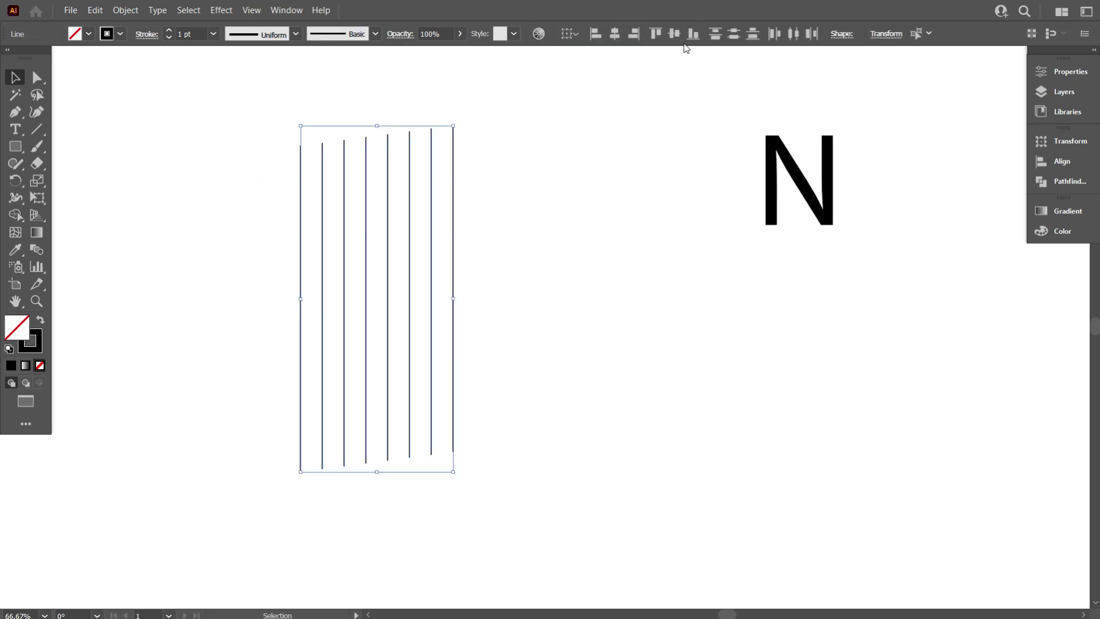
click(675, 33)
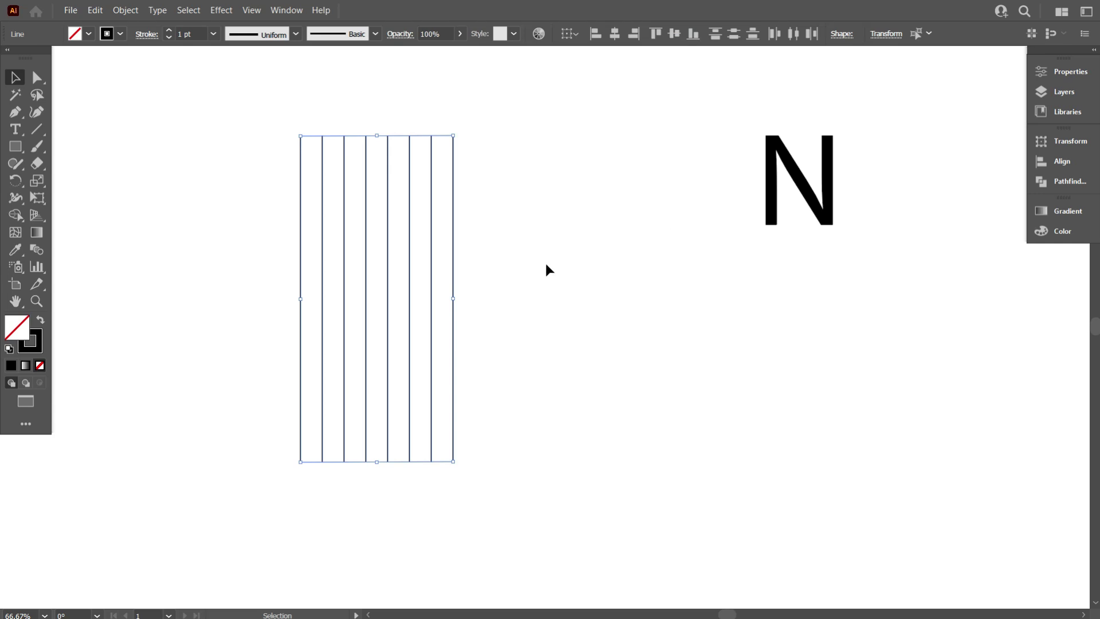
click(546, 266)
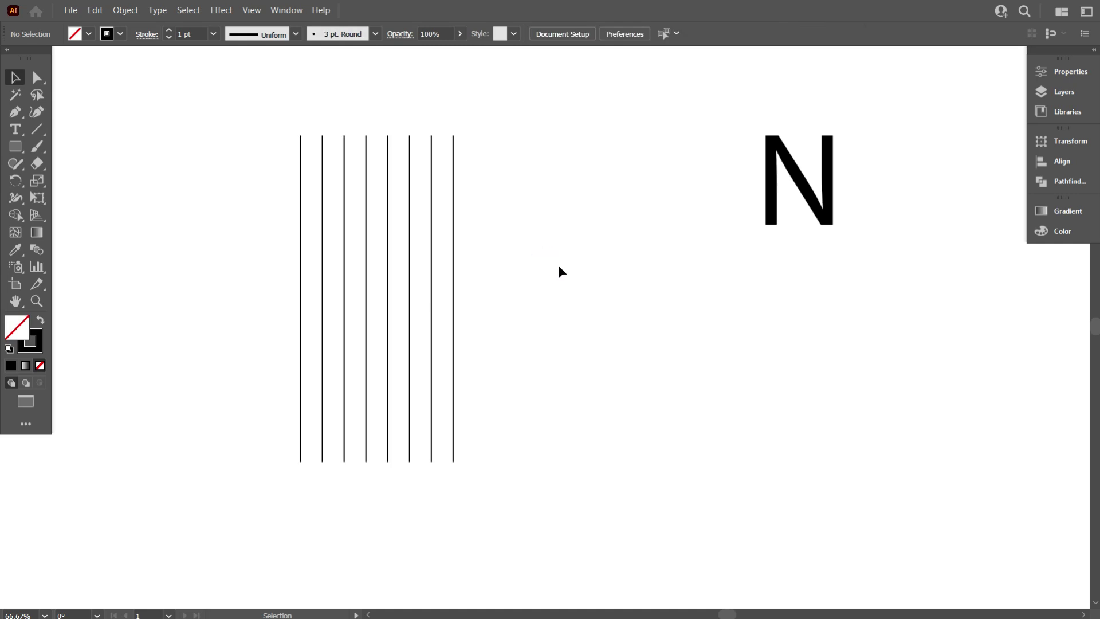
Step: Copy the eight lines and paste them in place directly over the originals
drag(199, 164, 562, 314)
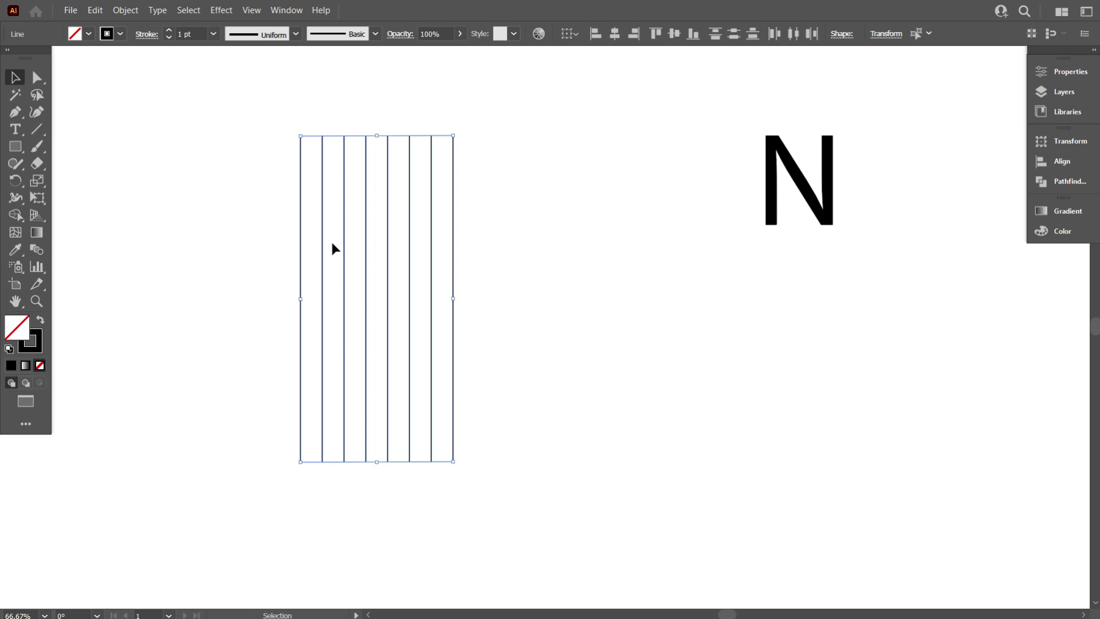
click(95, 10)
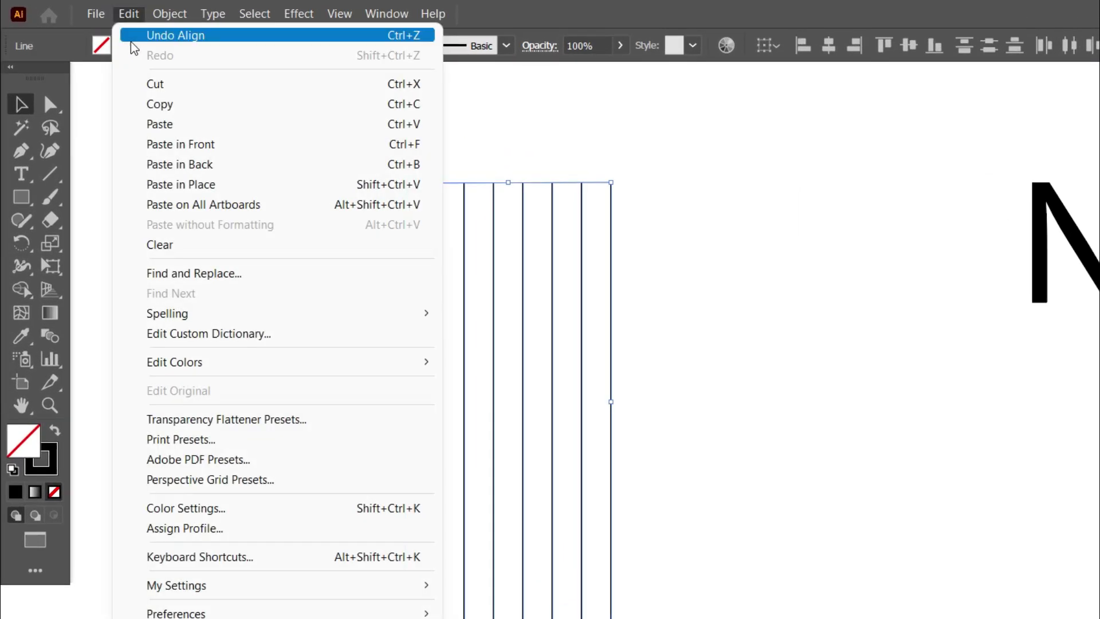
click(159, 105)
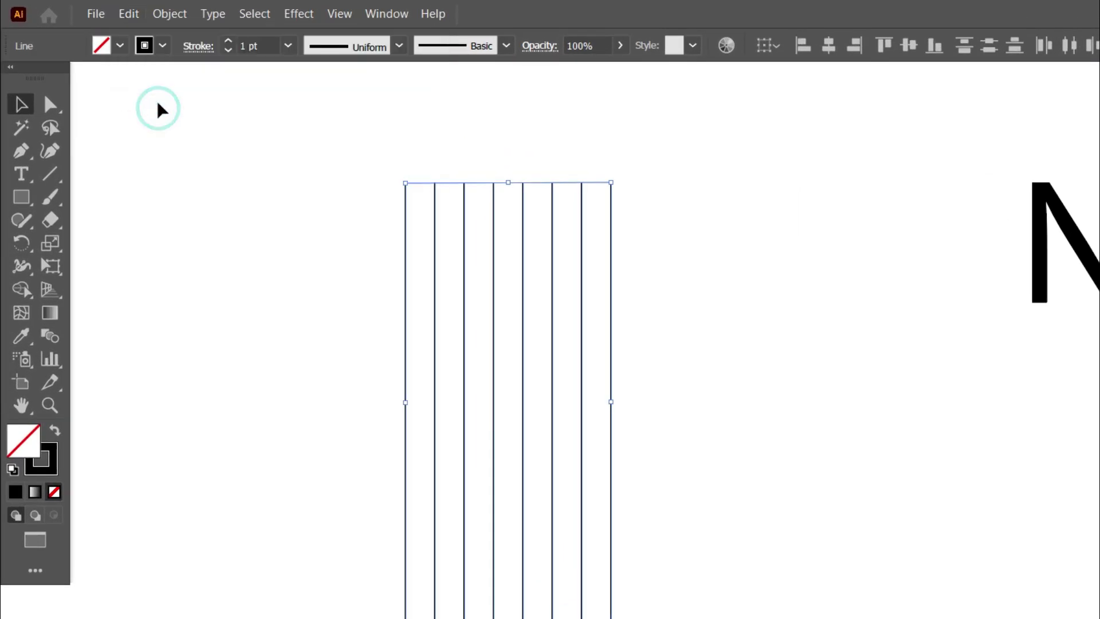
click(129, 17)
click(174, 183)
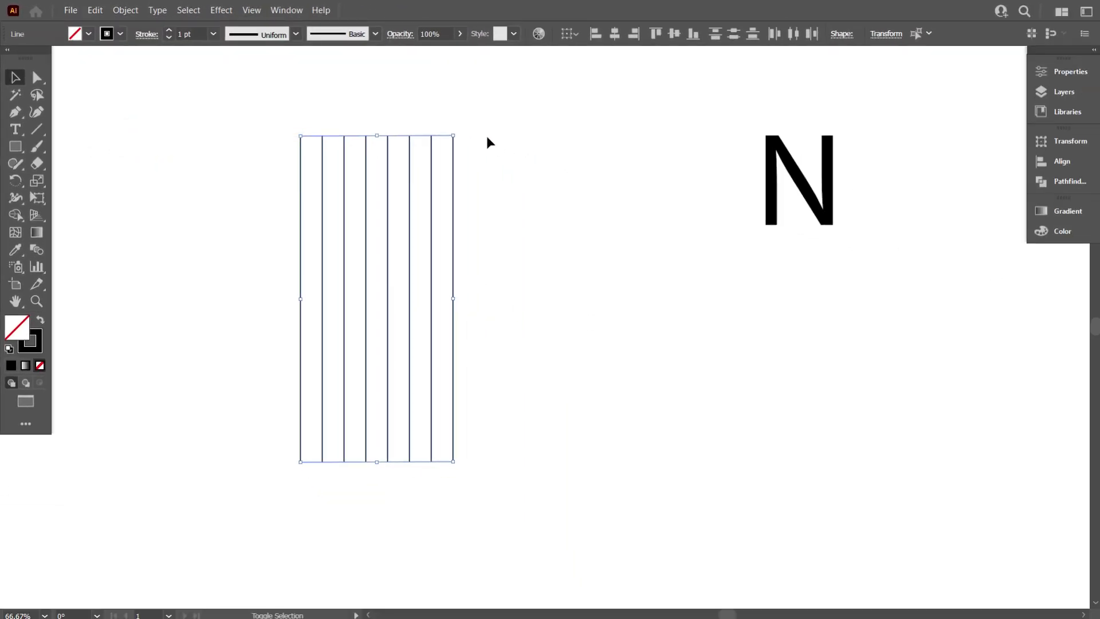
Step: Rotate the pasted lines 90° into horizontals, forming a square grid
drag(457, 132, 544, 339)
click(646, 358)
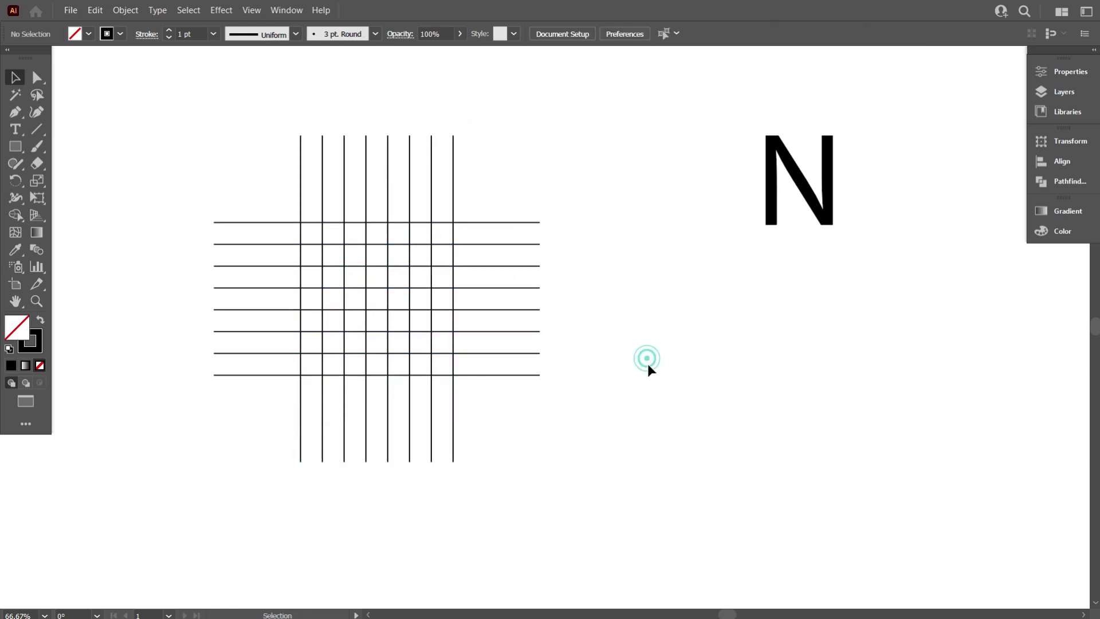
alt+scroll(216, 392, up, 1)
scroll(223, 397, up, 1)
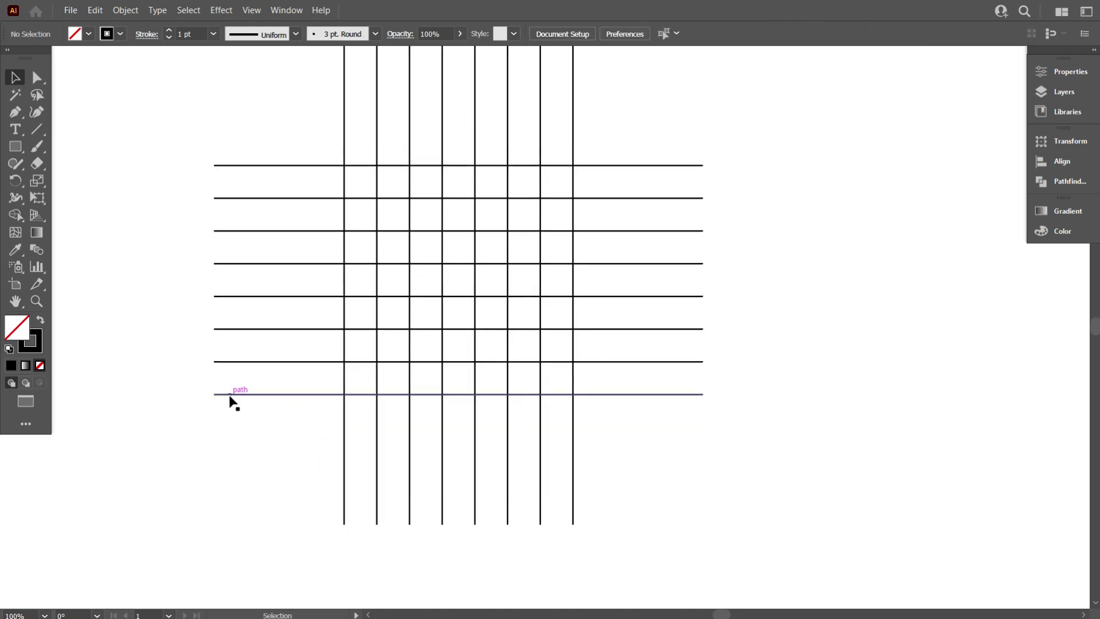
alt+scroll(232, 403, down, 1)
Step: Move the N closer to the line grid
drag(780, 245, 592, 213)
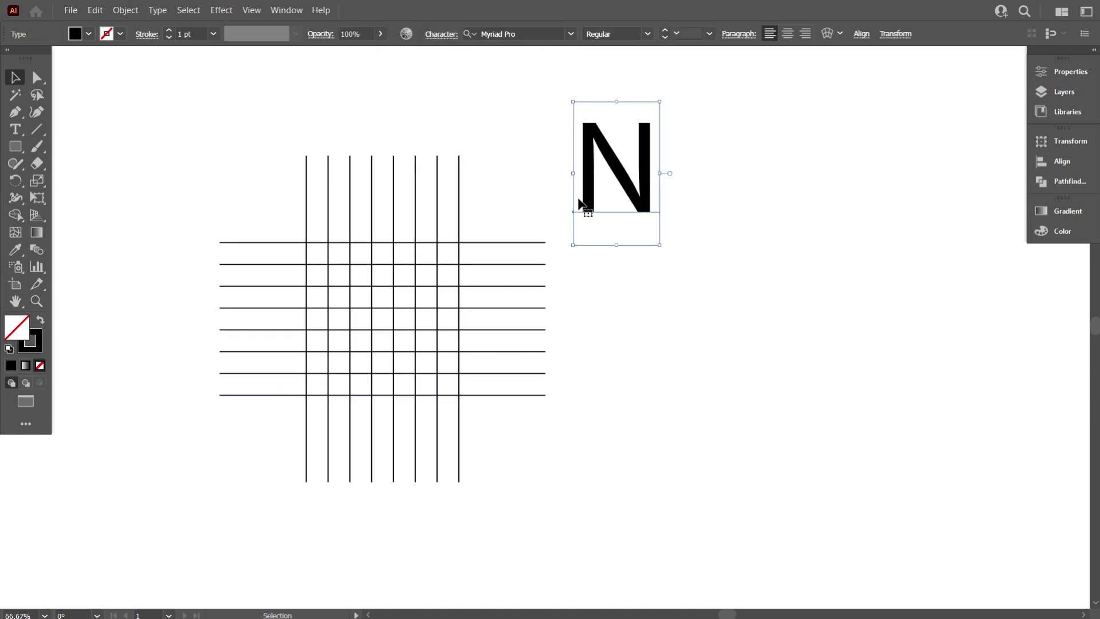
alt+scroll(245, 360, up, 1)
alt+scroll(252, 375, up, 1)
scroll(255, 380, down, 1)
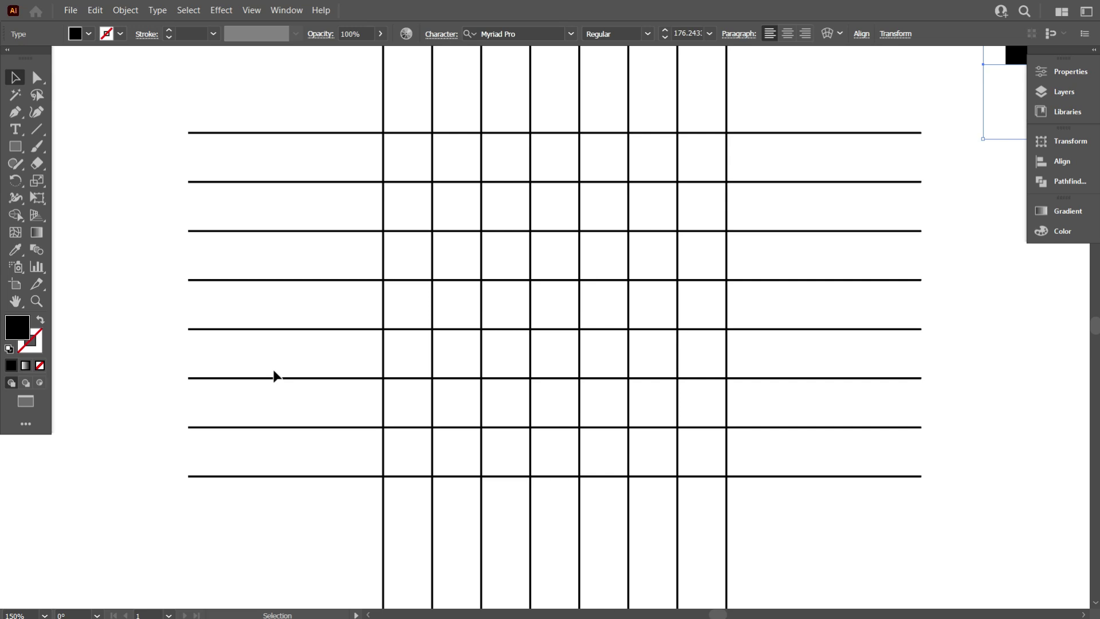
scroll(274, 375, up, 1)
scroll(274, 375, down, 1)
alt+scroll(276, 375, down, 1)
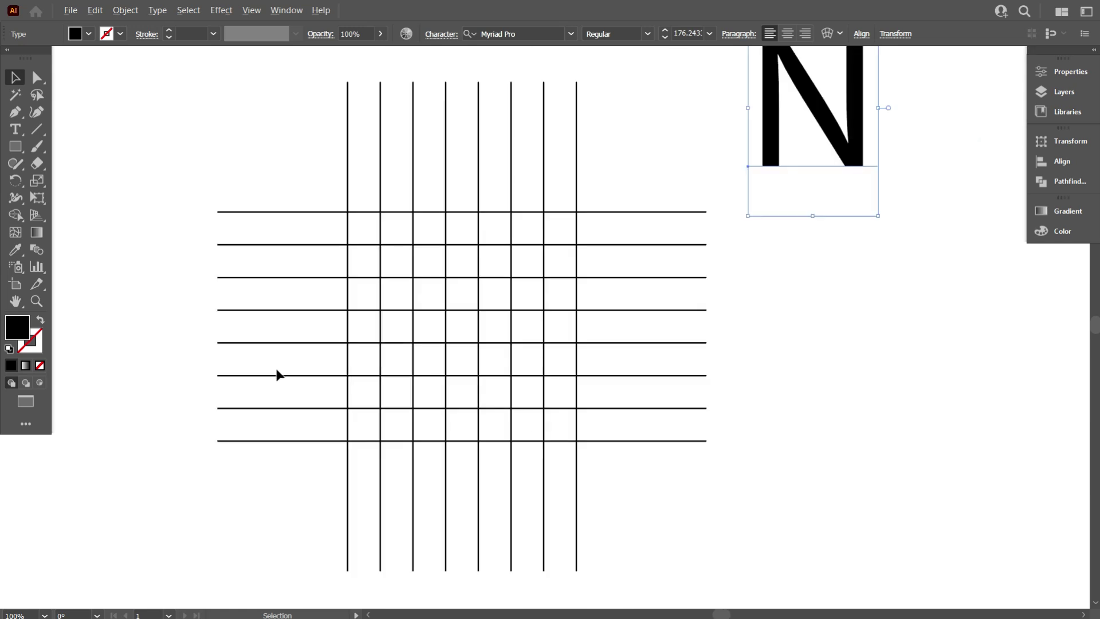
scroll(290, 376, up, 1)
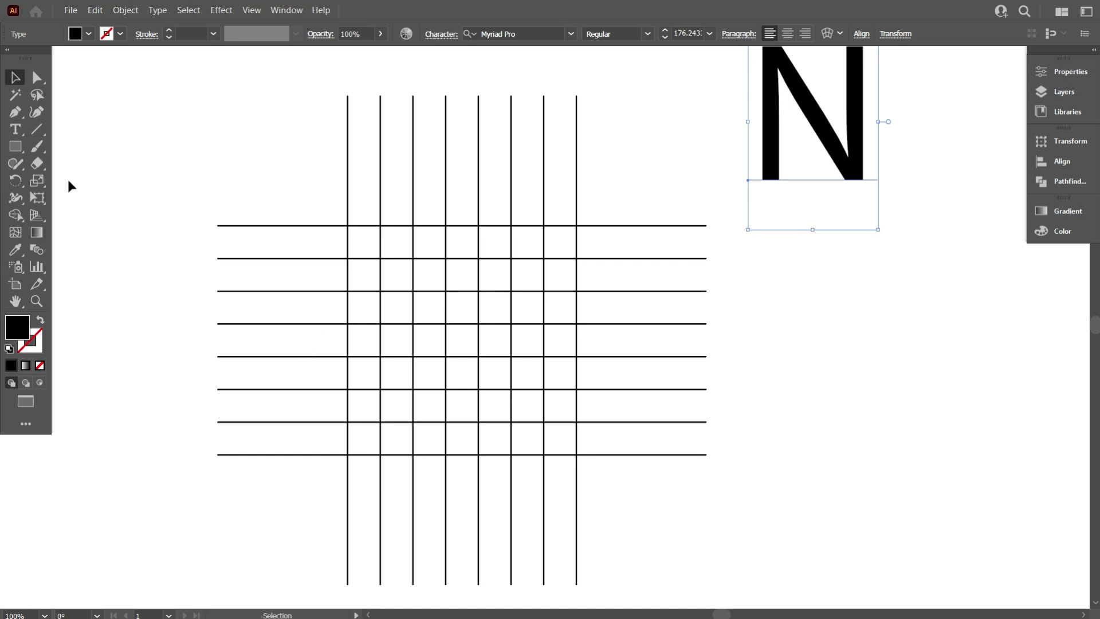
Step: Draw a circle across four grid cells and swap its fill and stroke
click(15, 146)
click(50, 178)
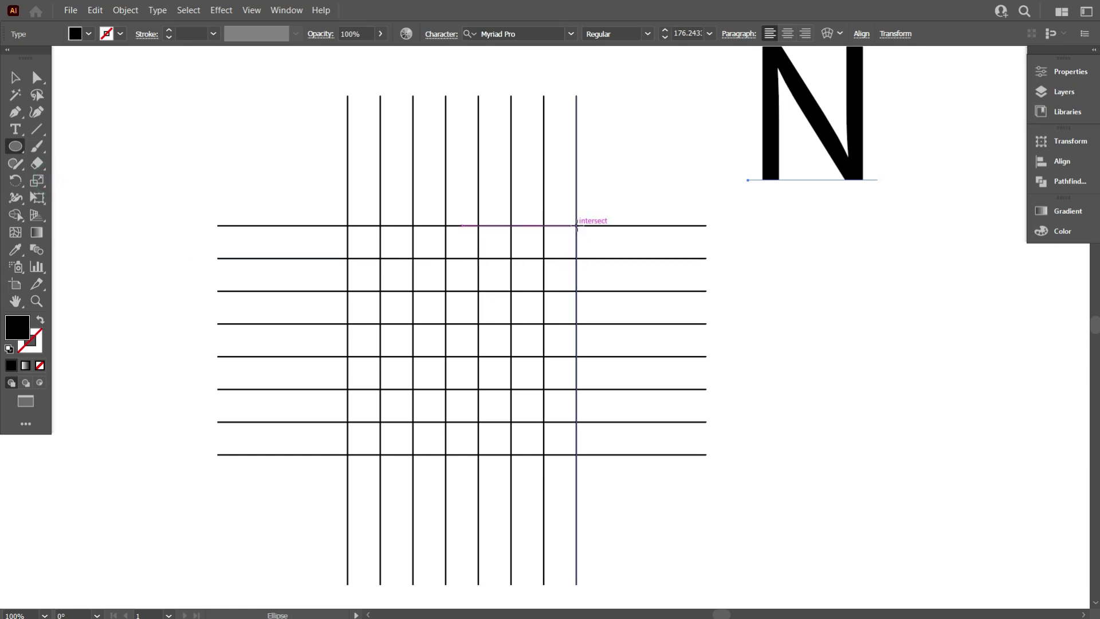
drag(576, 225, 444, 348)
click(40, 320)
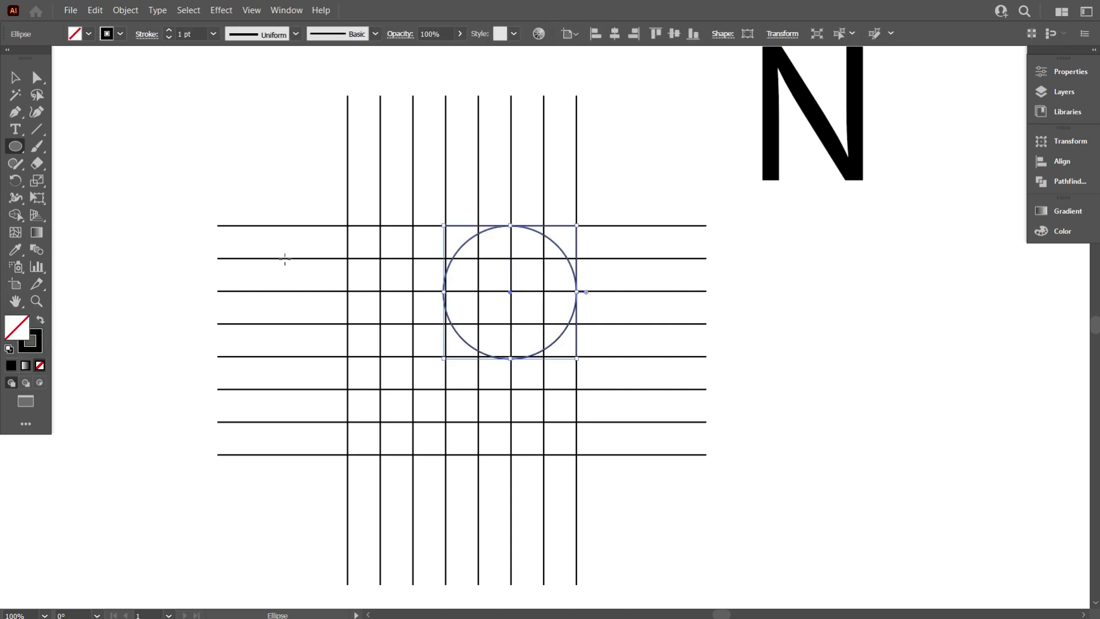
click(15, 79)
click(148, 139)
Step: Nudge the circle down and narrow it so its edges snap to the grid lines
scroll(425, 296, up, 1)
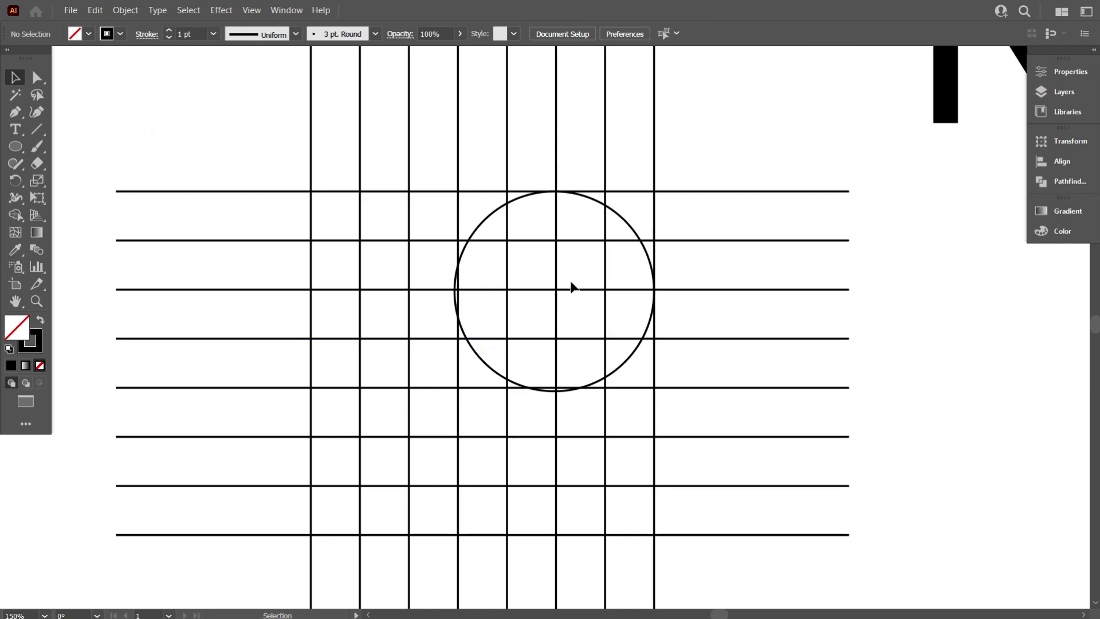
scroll(571, 283, down, 1)
drag(653, 311, 649, 299)
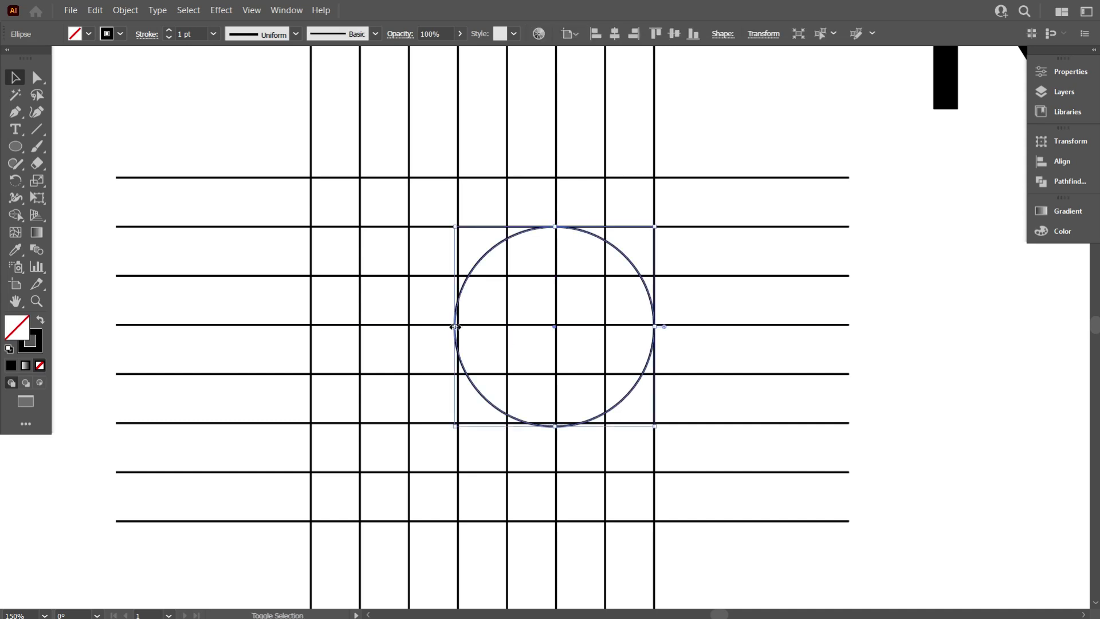
drag(452, 325, 458, 325)
click(709, 308)
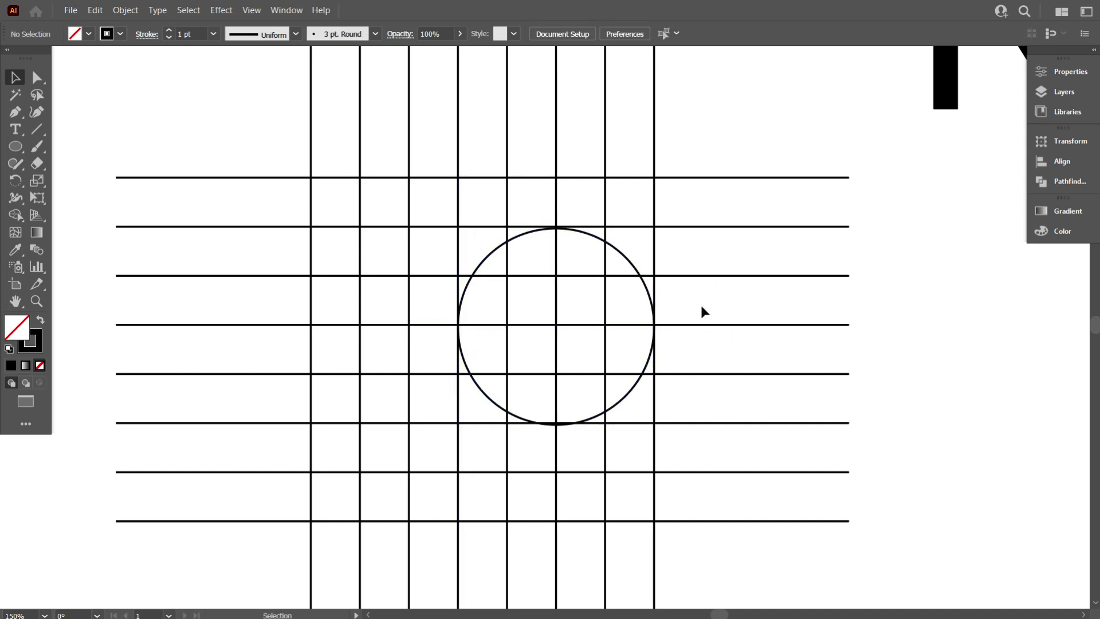
scroll(702, 311, down, 1)
scroll(542, 379, down, 3)
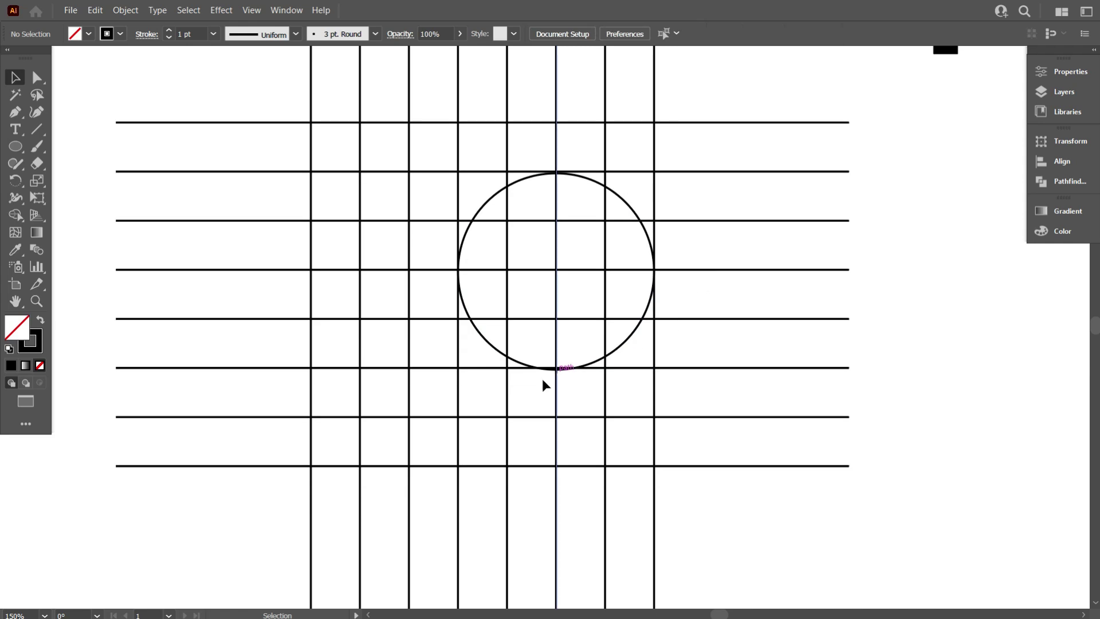
Step: Delete the grid's bottom horizontal line and move the circle off to the right
click(708, 466)
key(Delete)
scroll(452, 440, down, 1)
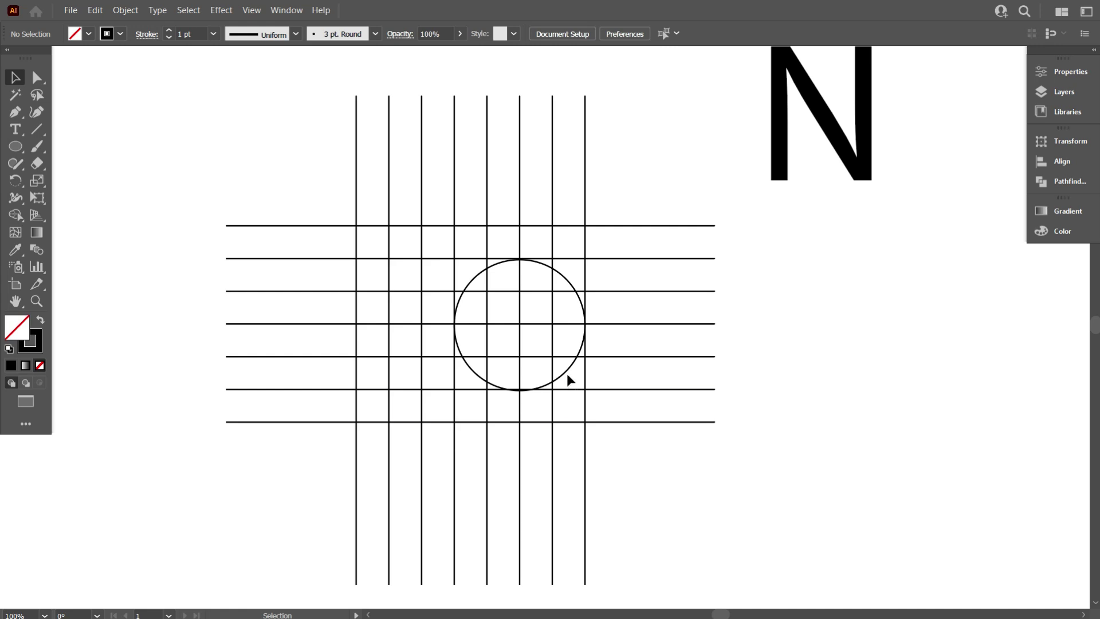
drag(567, 374, 933, 389)
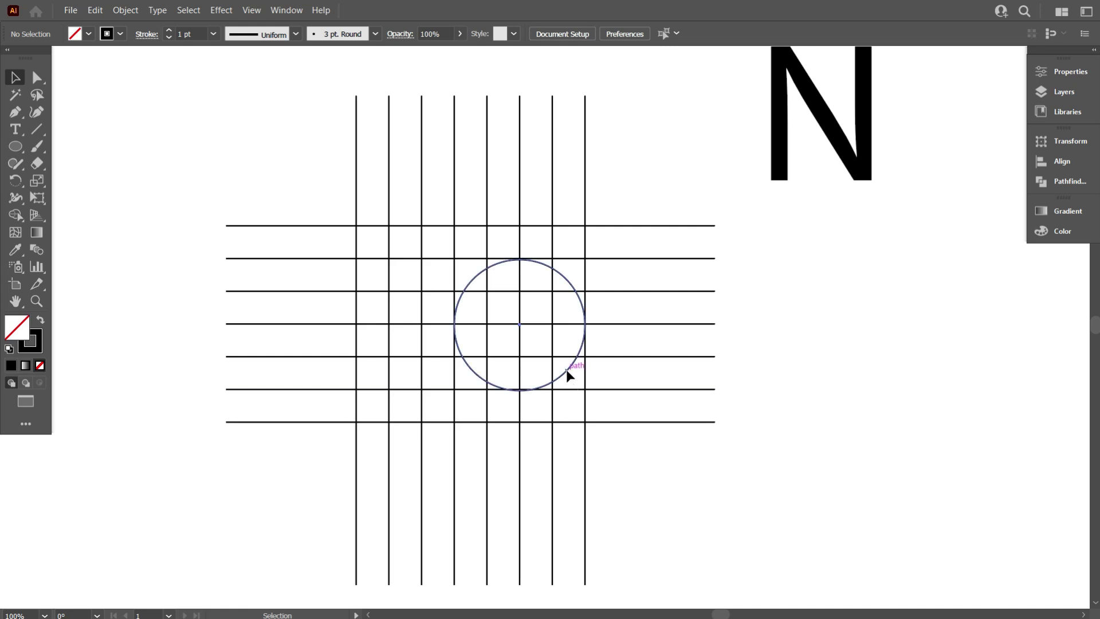
click(880, 469)
Step: Group the horizontal lines together, then group the vertical lines together
drag(637, 190, 717, 464)
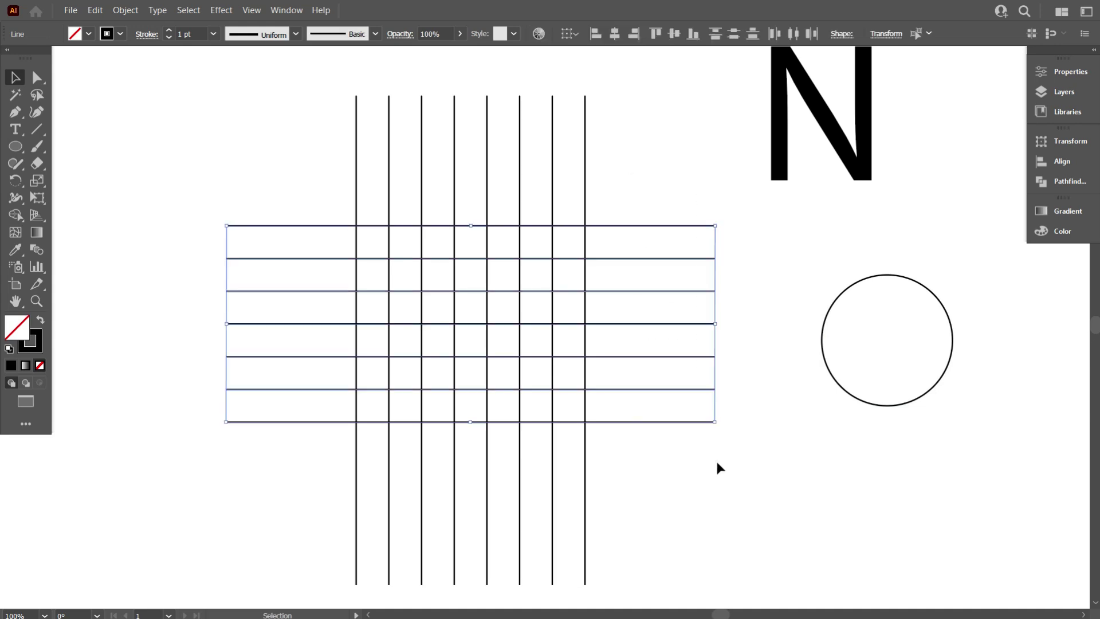
right_click(638, 189)
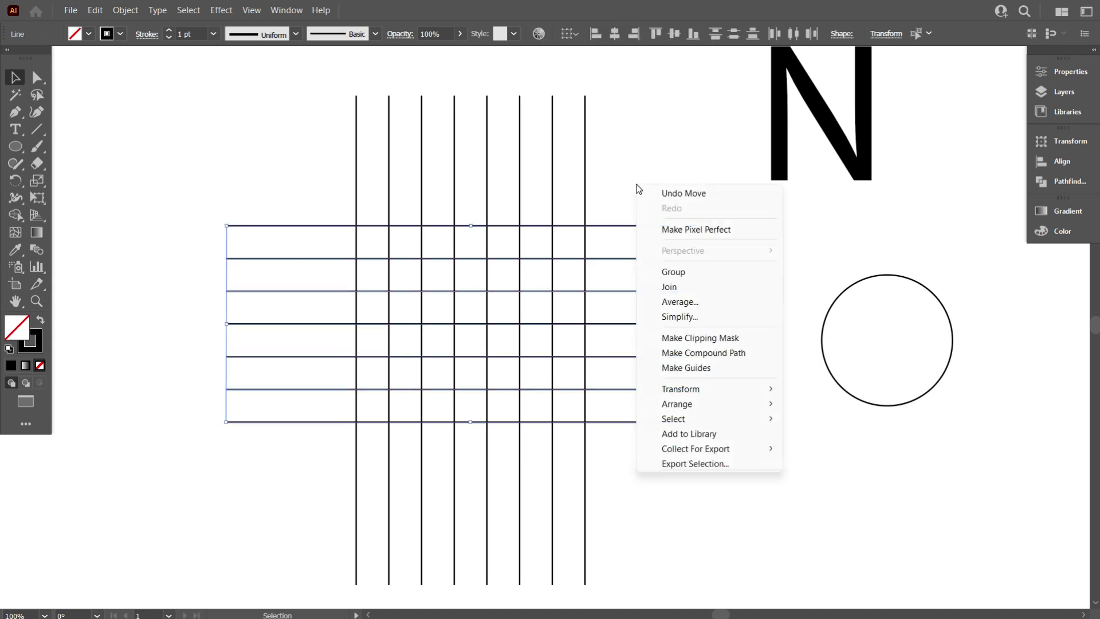
click(672, 271)
click(648, 143)
drag(676, 164, 282, 171)
right_click(299, 113)
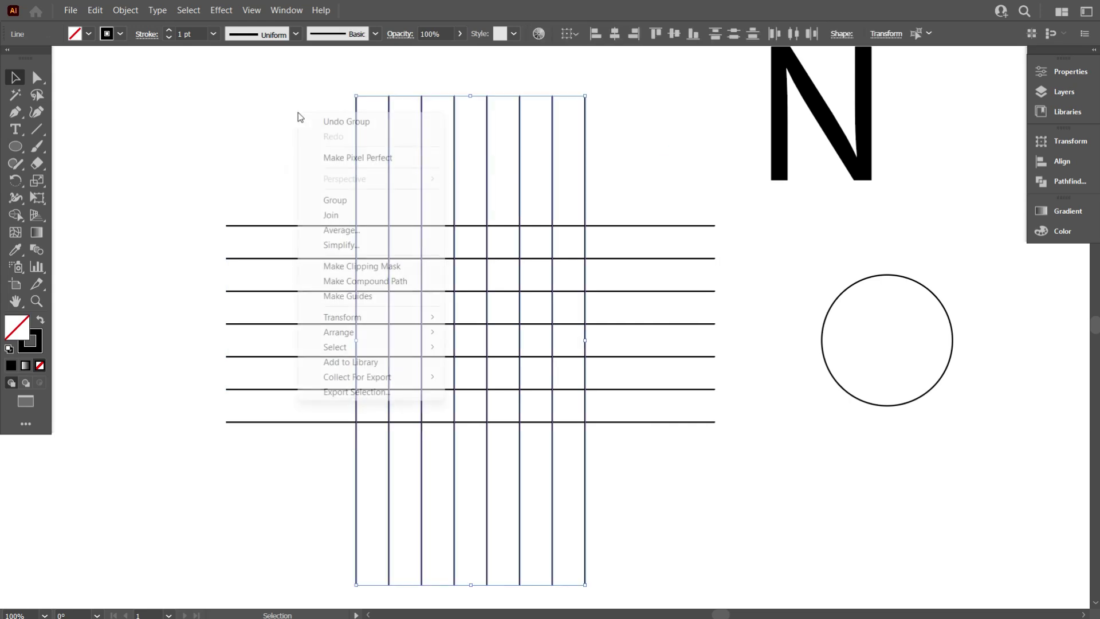
click(339, 204)
click(266, 150)
Step: Vertically centre the two line groups on each other
mouse_move(193, 121)
mouse_down()
mouse_move(613, 487)
mouse_move(578, 434)
mouse_up()
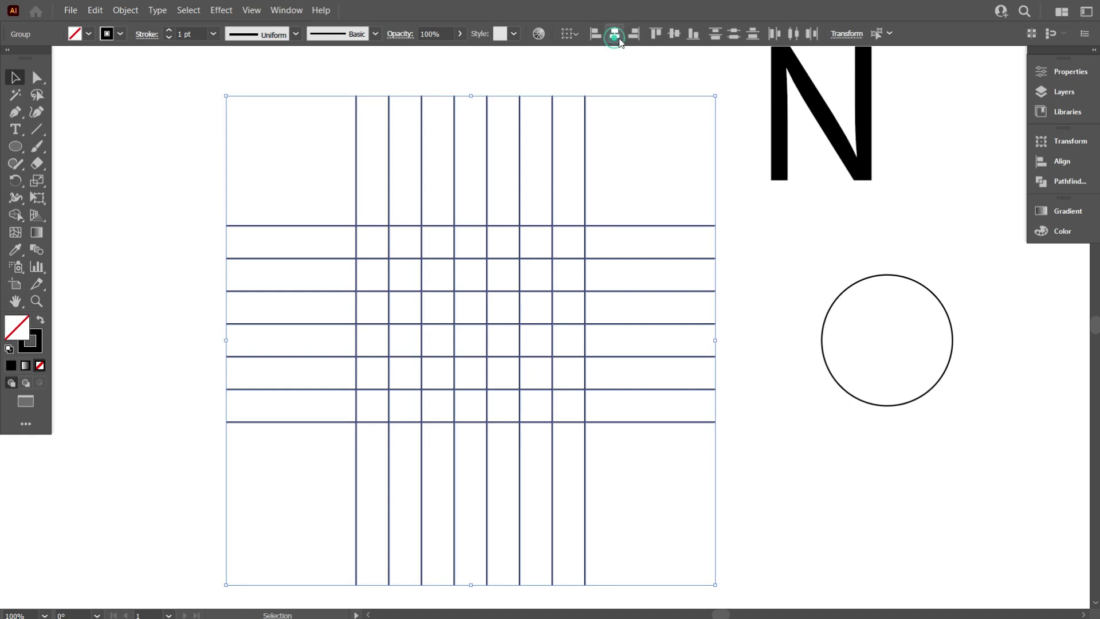
click(674, 33)
click(663, 158)
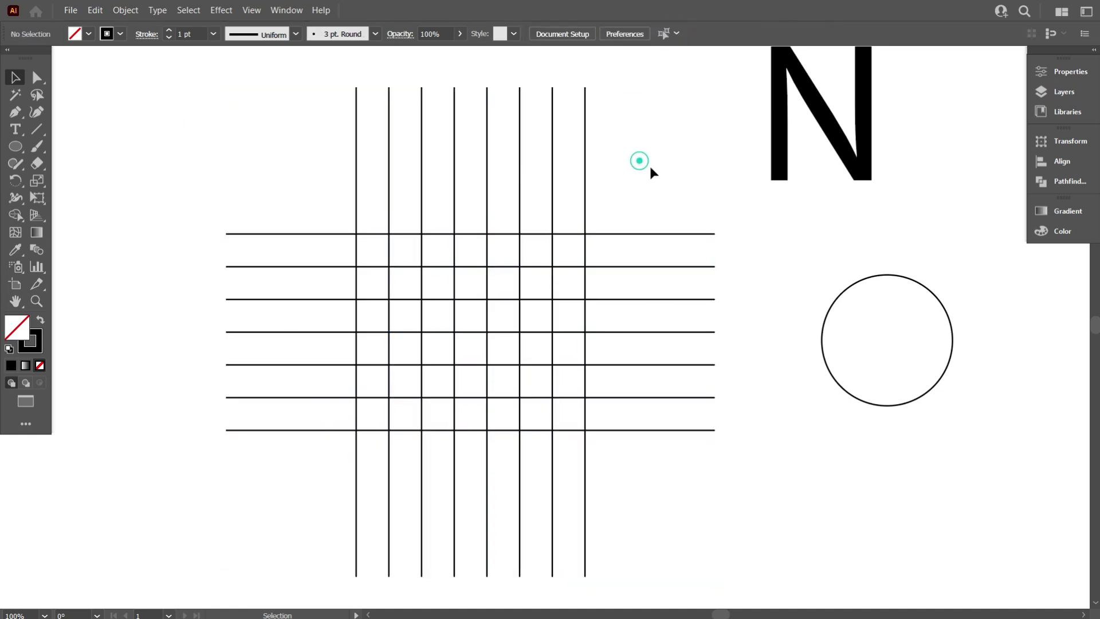
Step: Delete the N and the circle, zoom into the grid, and switch to Outline view
drag(780, 137, 897, 289)
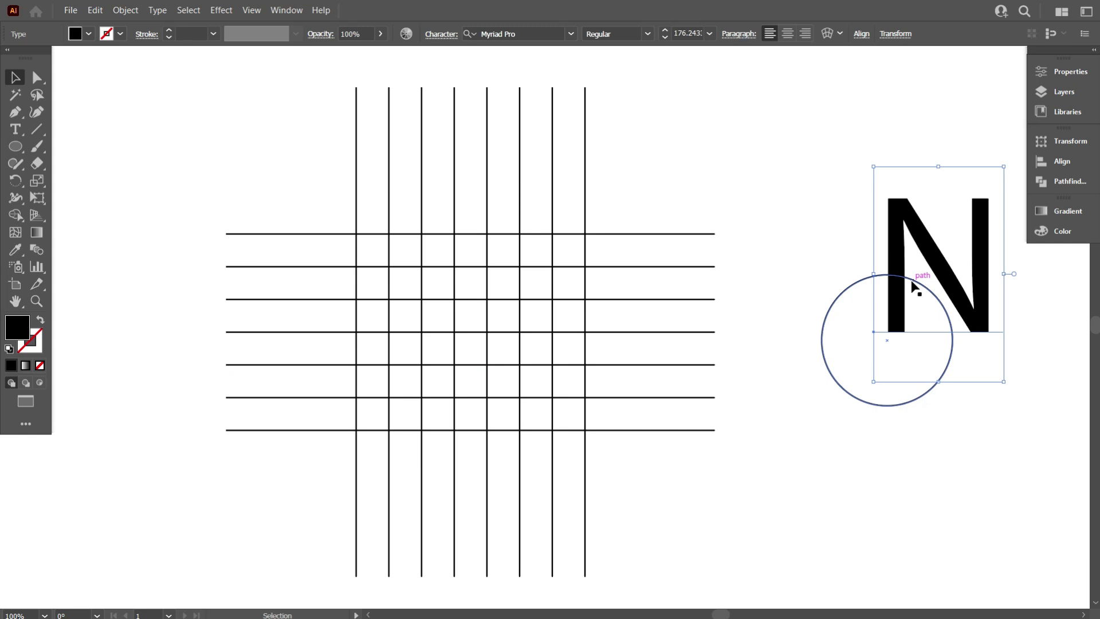
key(Delete)
drag(857, 224, 888, 352)
key(Delete)
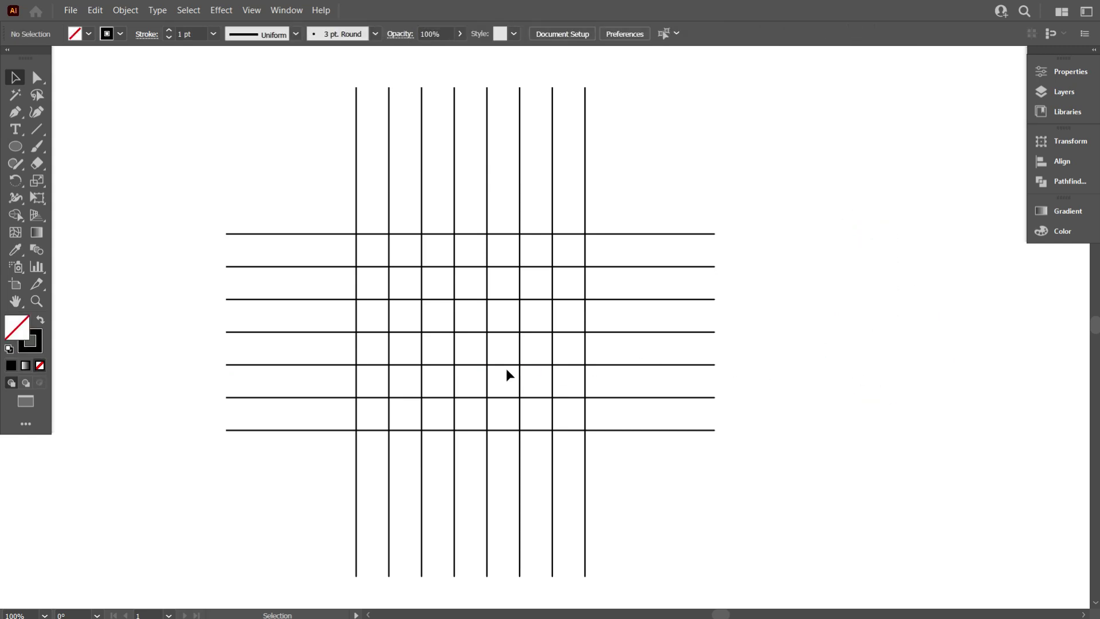
click(492, 367)
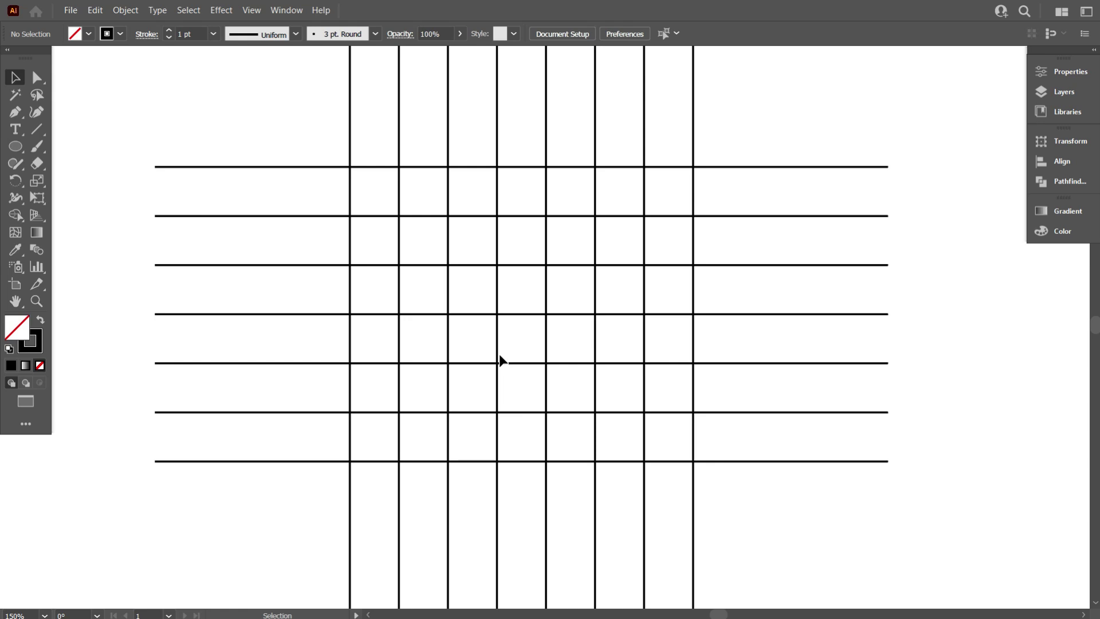
key(ctrl+y)
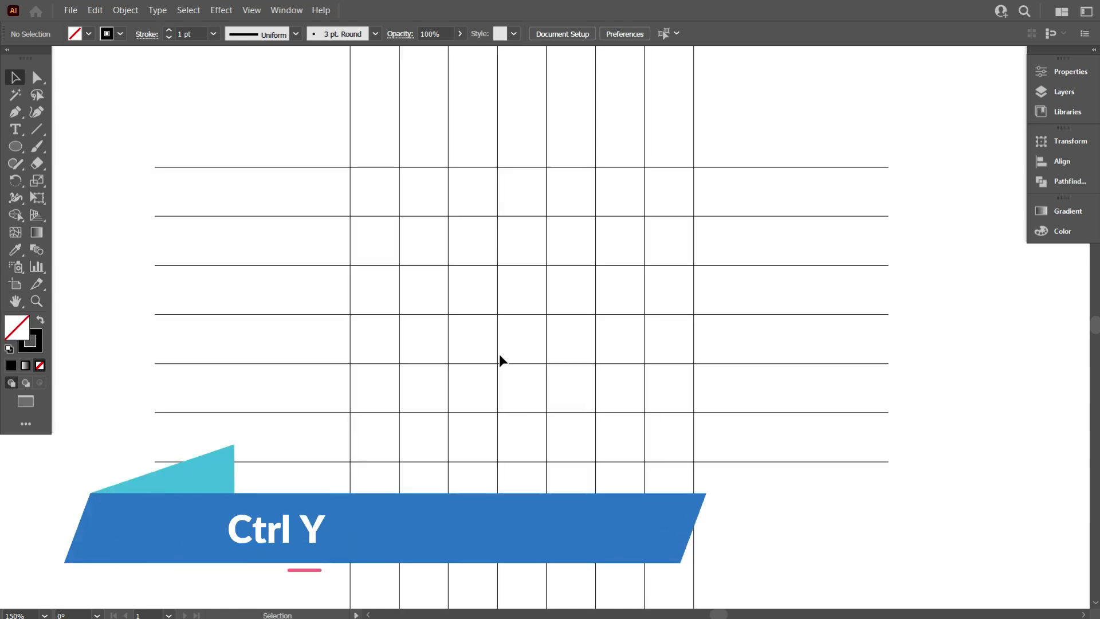
Step: Draw a large circle spanning four grid cells from a grid intersection
click(18, 147)
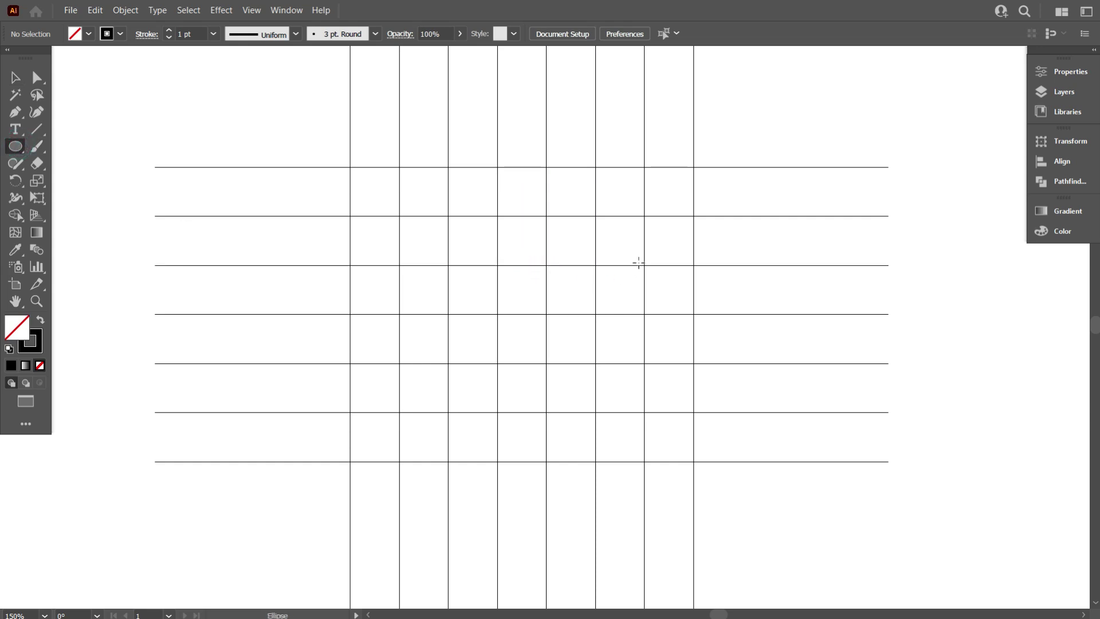
mouse_move(693, 216)
mouse_down()
mouse_move(665, 243)
mouse_move(495, 335)
mouse_up()
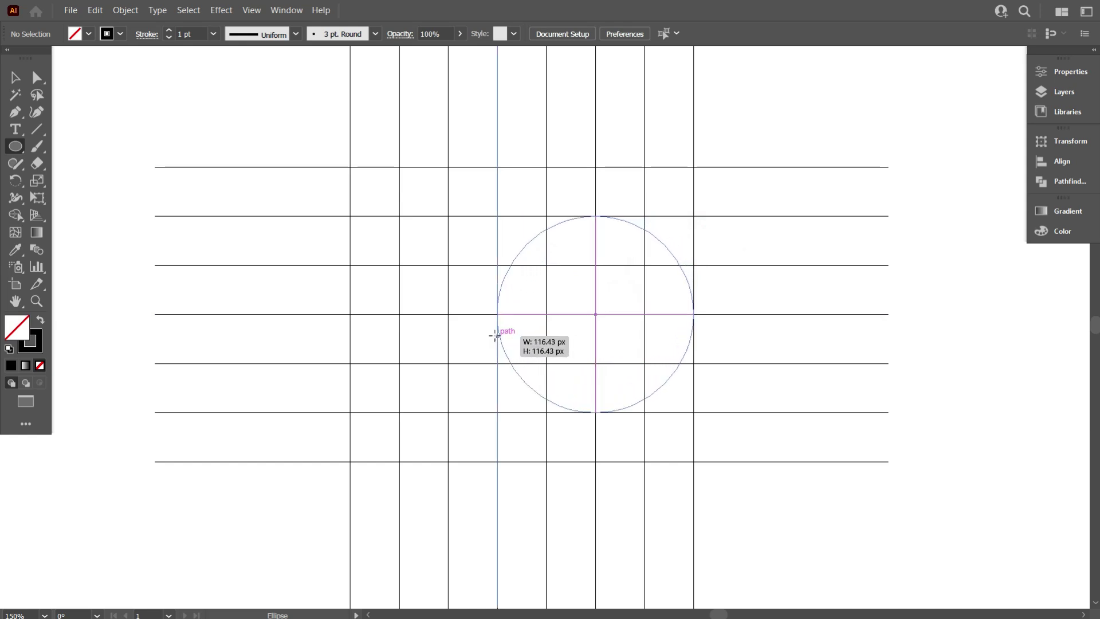
drag(496, 335, 496, 335)
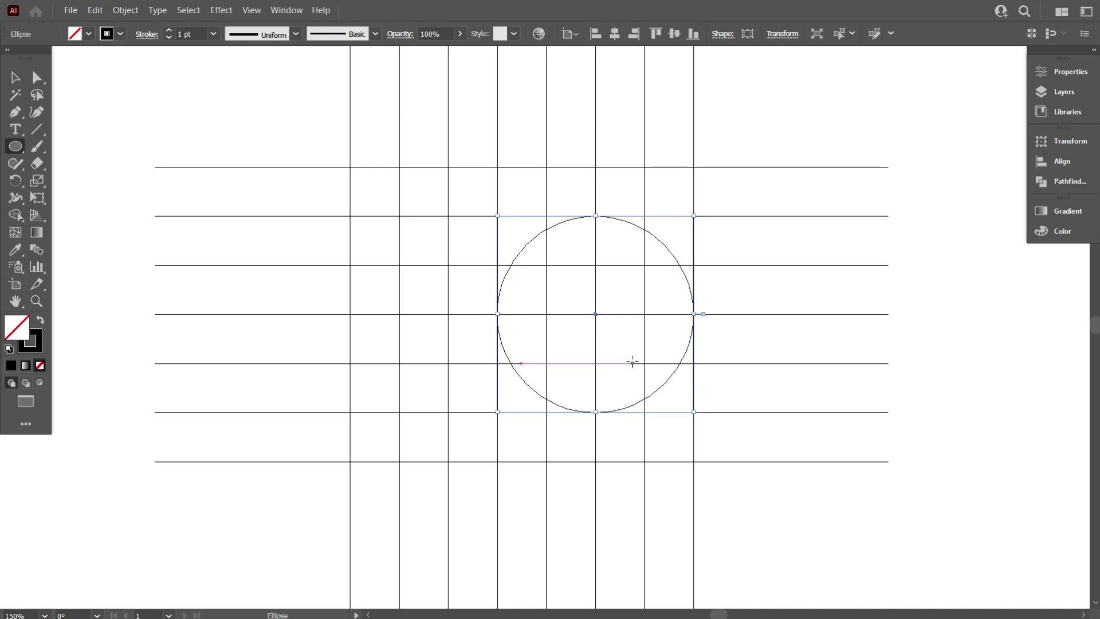
scroll(630, 367, down, 1)
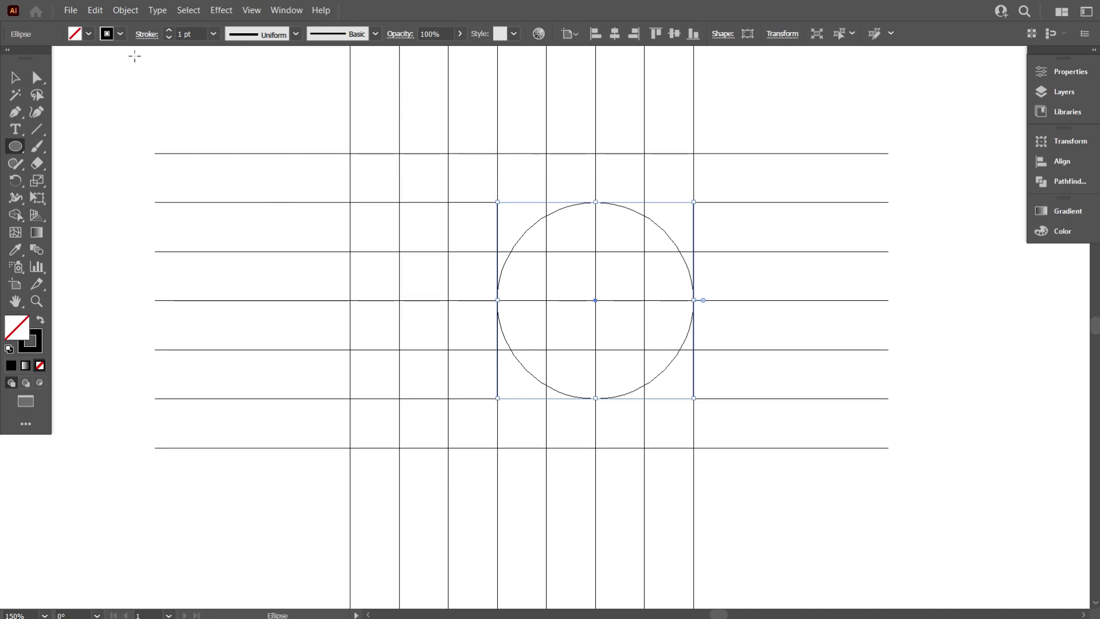
Step: Paste in place two shrinking copies: a three-cell circle on the right edge, and a tiny centre circle
click(95, 9)
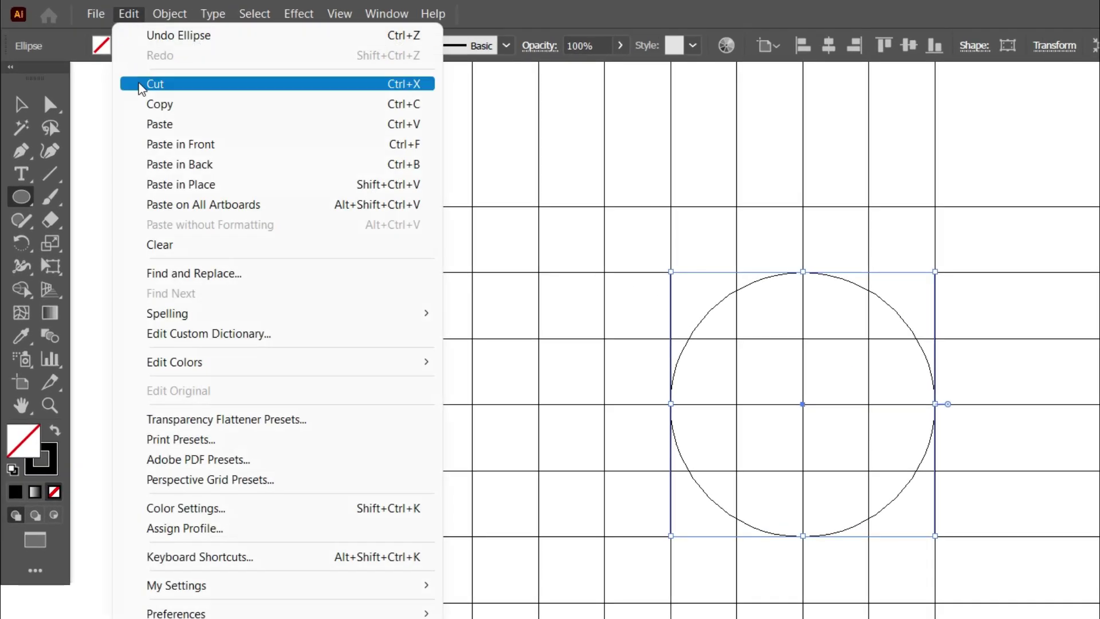
click(127, 18)
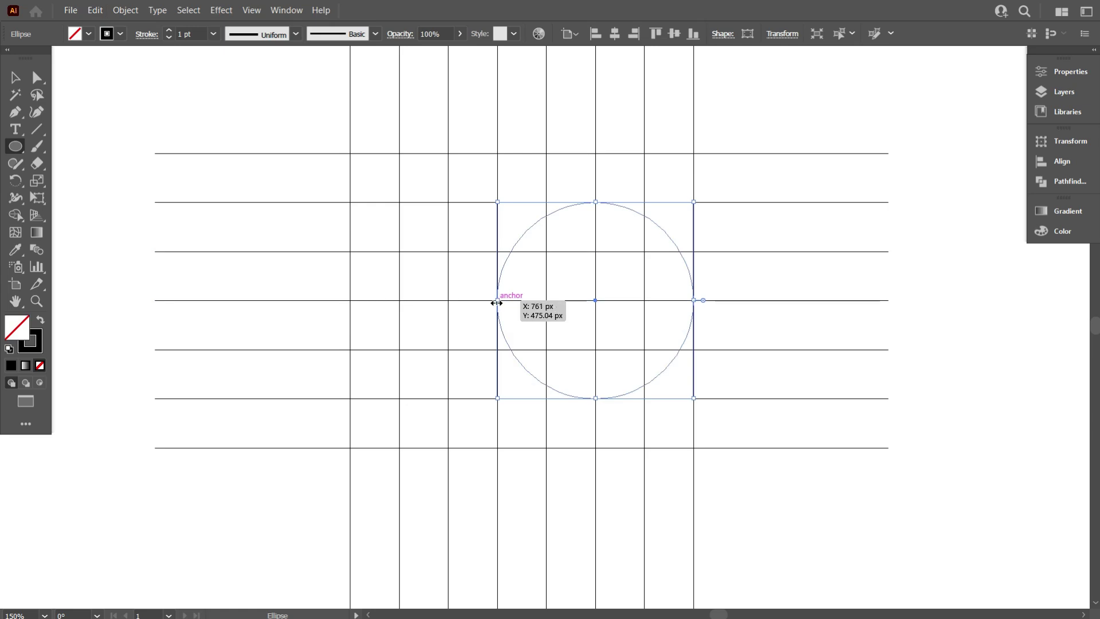
drag(496, 301, 545, 313)
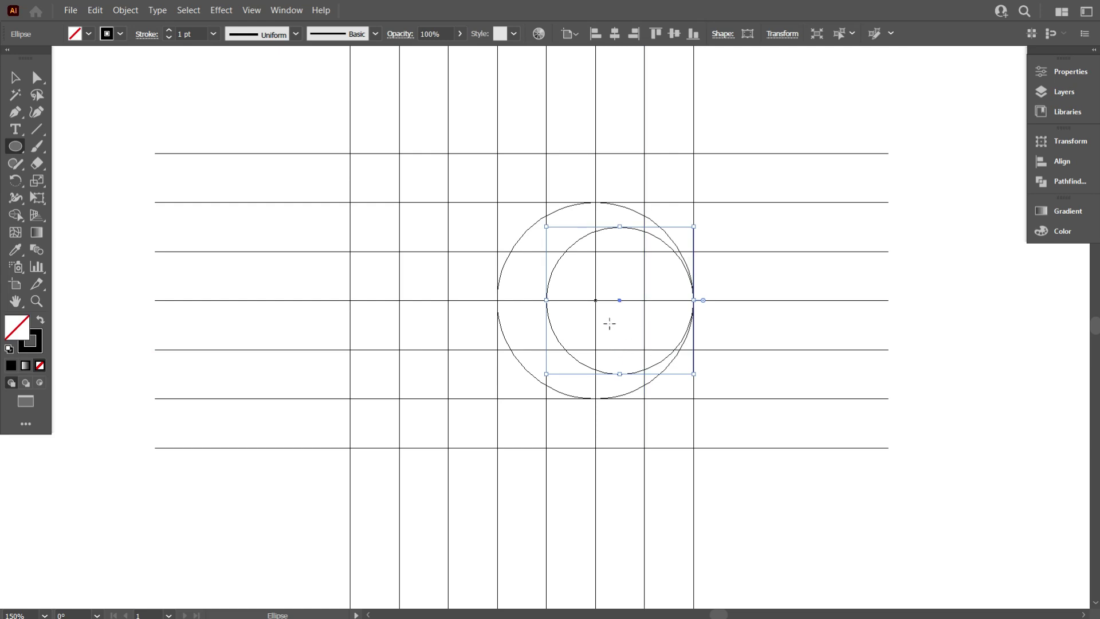
click(98, 11)
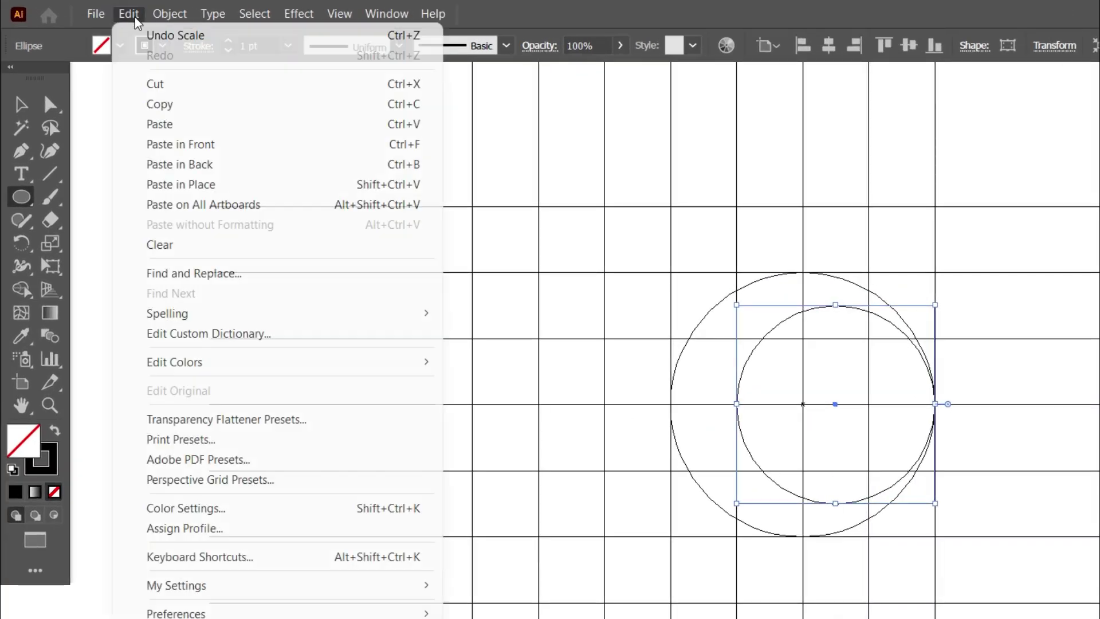
click(133, 20)
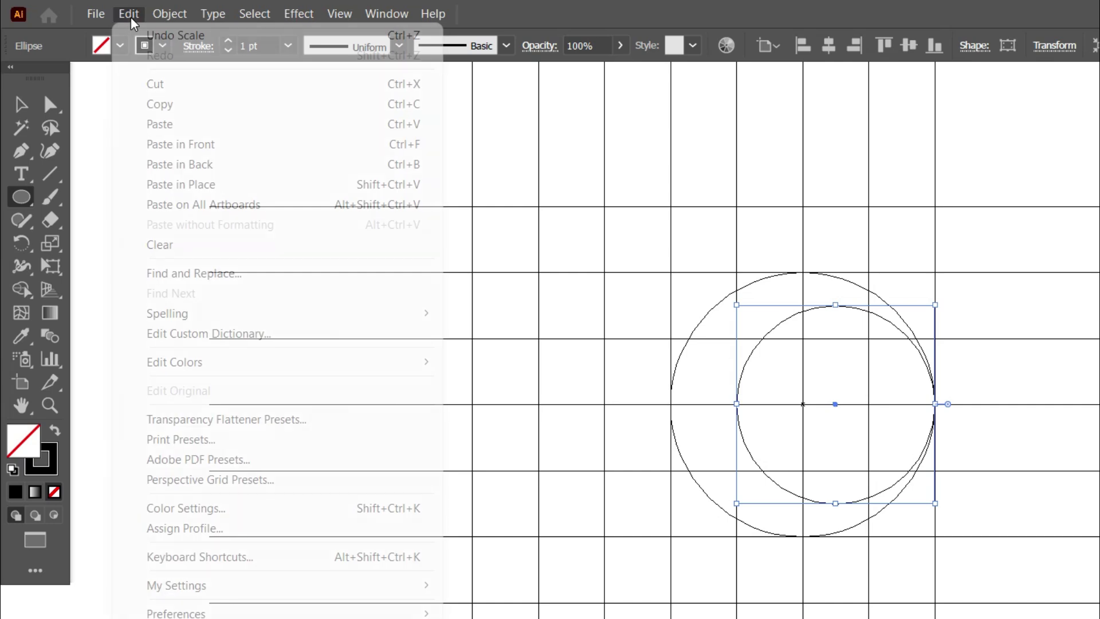
click(208, 182)
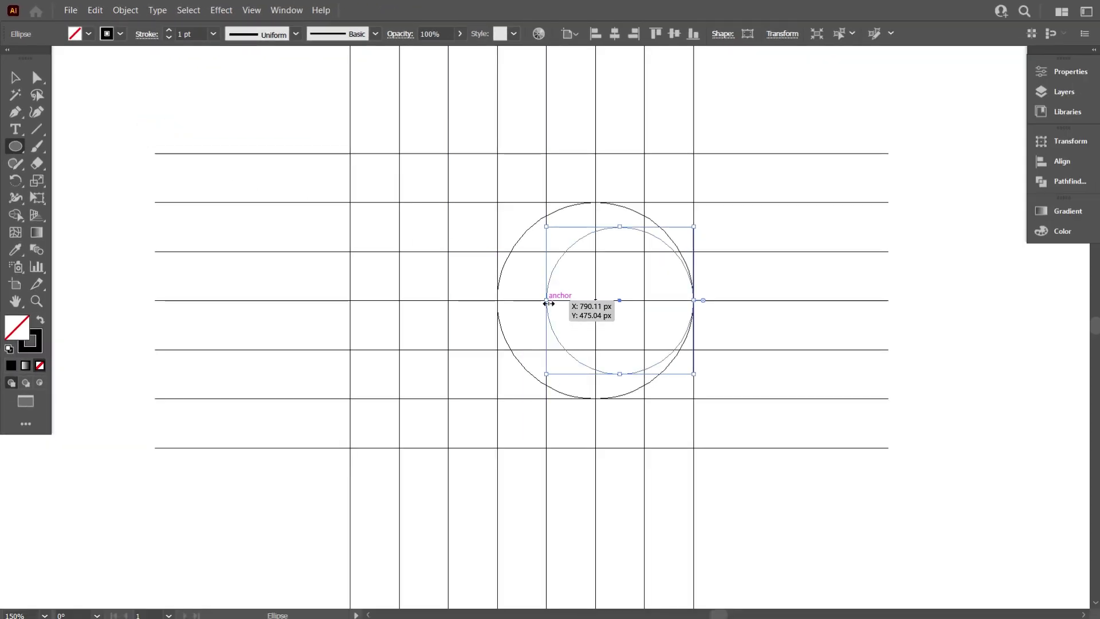
drag(547, 302, 596, 313)
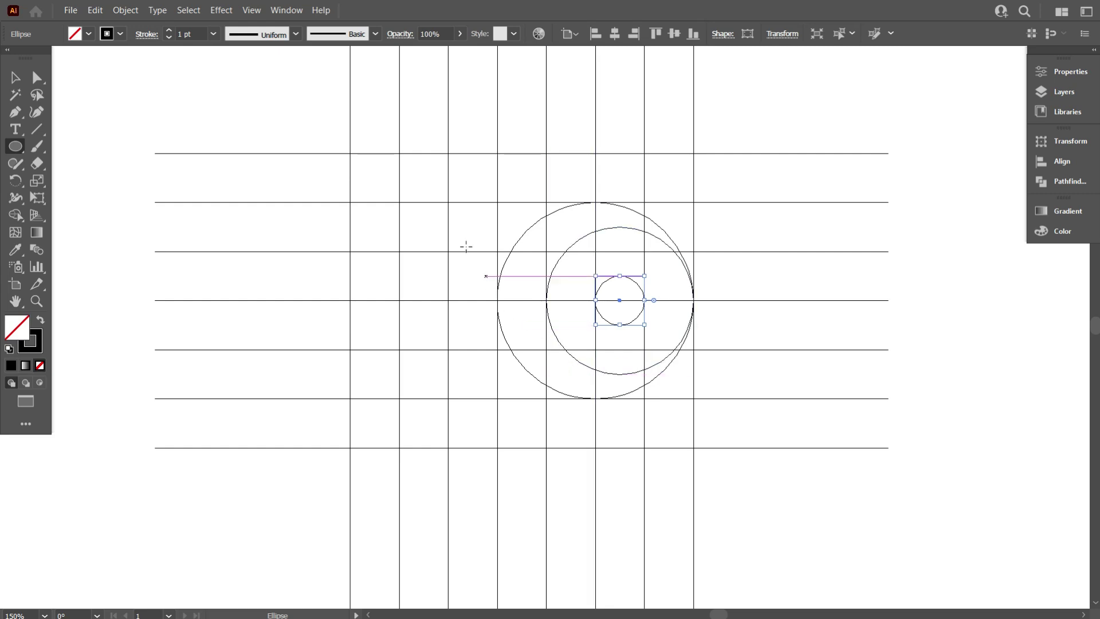
click(16, 77)
Step: Paste a copy of the big circle, shrink it to half width, and move it below the cluster
click(183, 78)
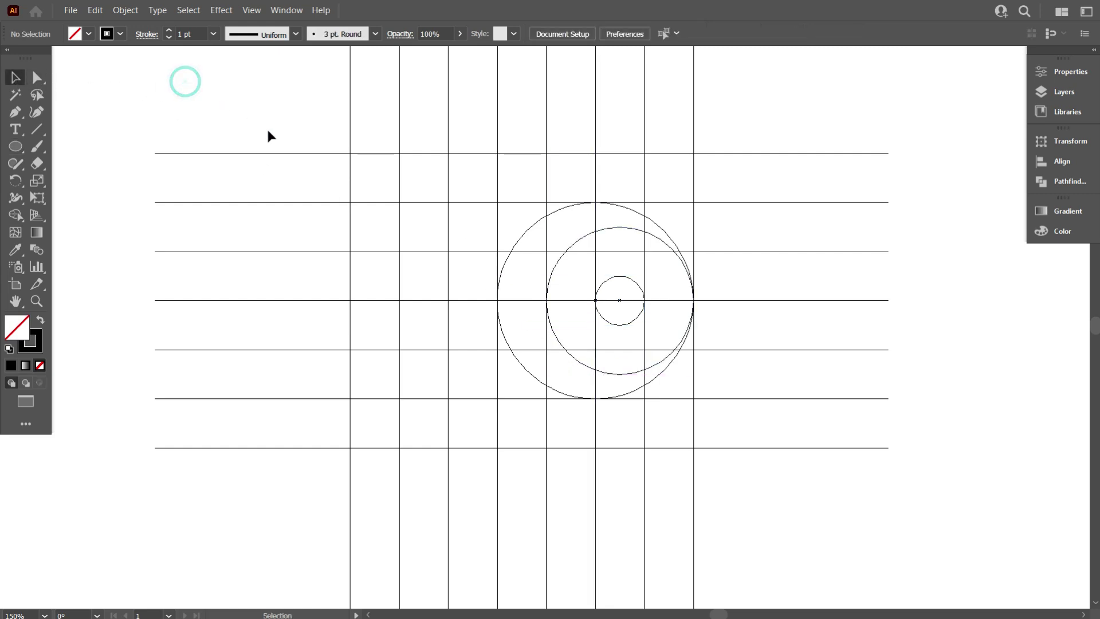
click(524, 232)
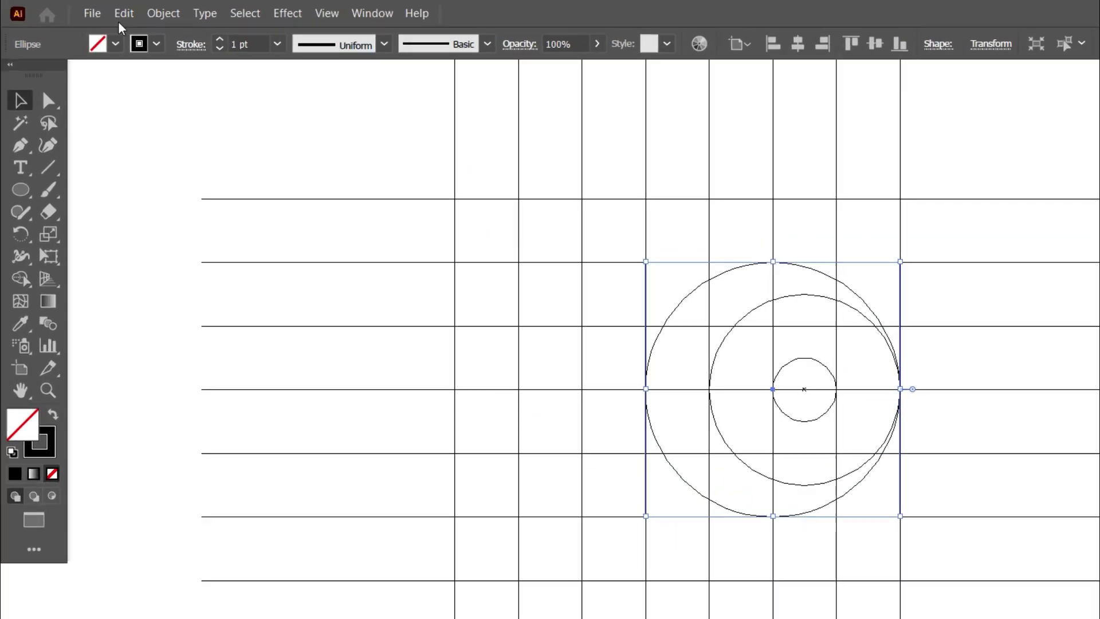
click(94, 12)
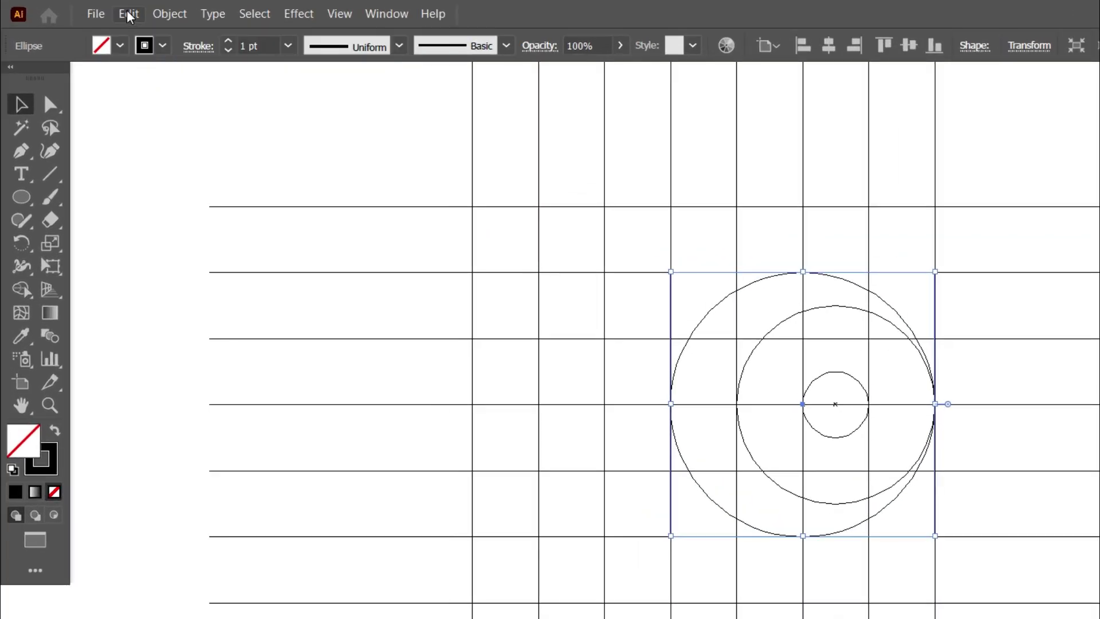
click(204, 184)
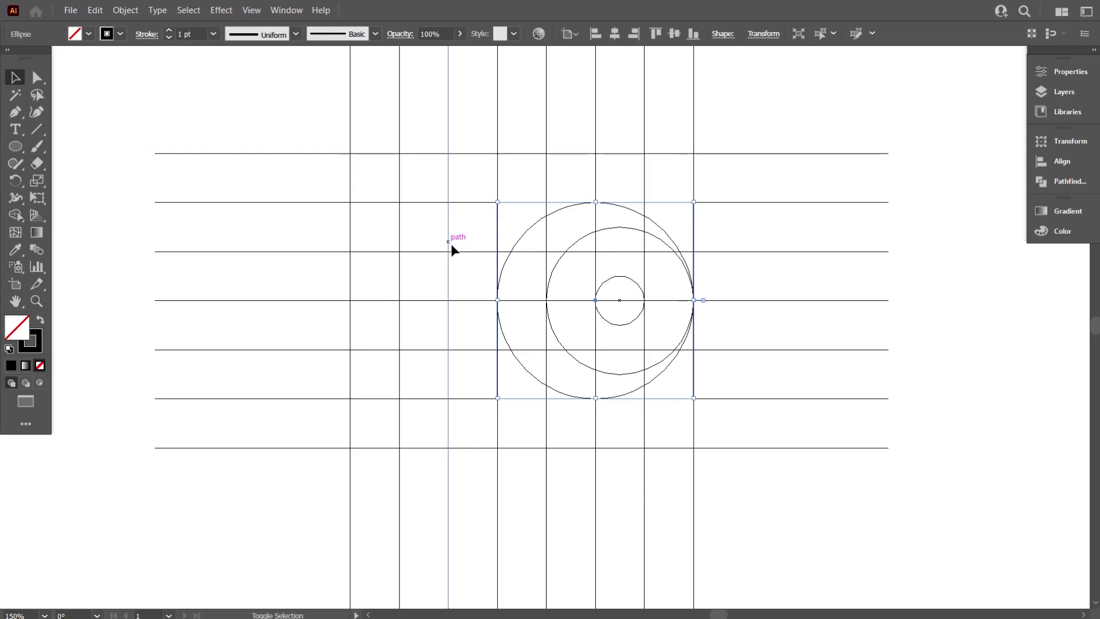
shift+click(448, 242)
drag(497, 300, 595, 331)
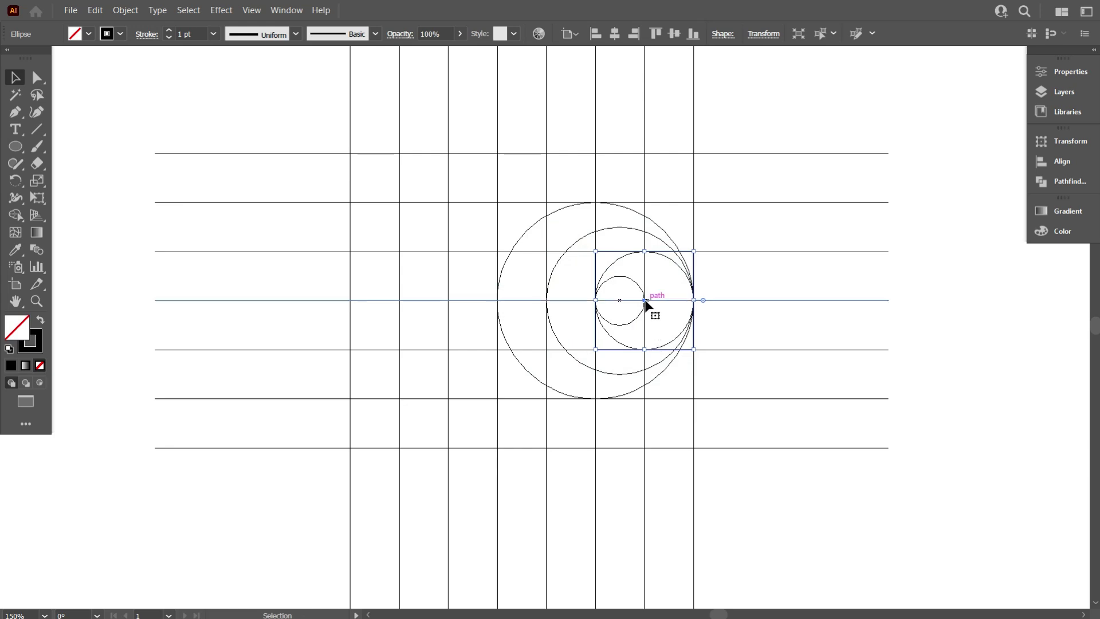
drag(645, 300, 645, 398)
click(725, 418)
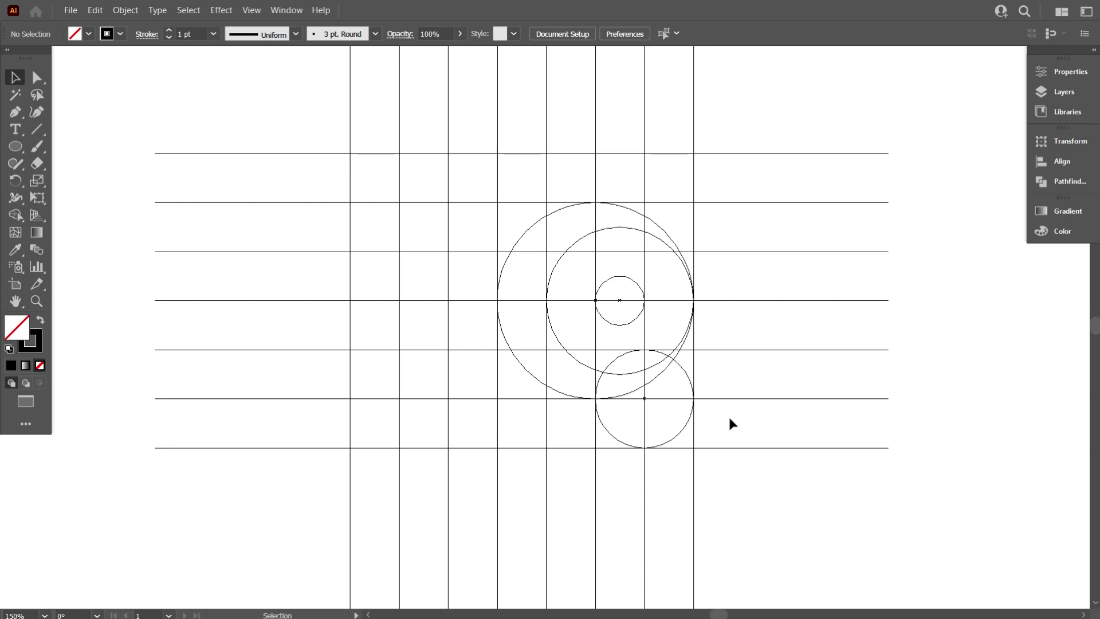
Step: Draw a large trial circle on the grid's left side
scroll(470, 369, up, 1)
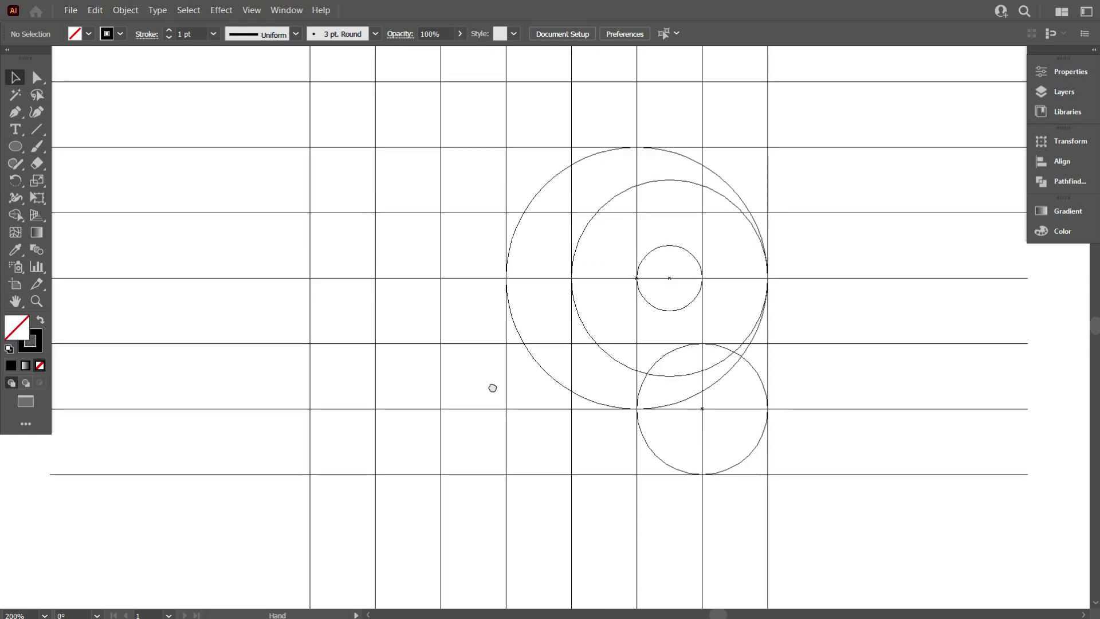
drag(482, 373, 501, 382)
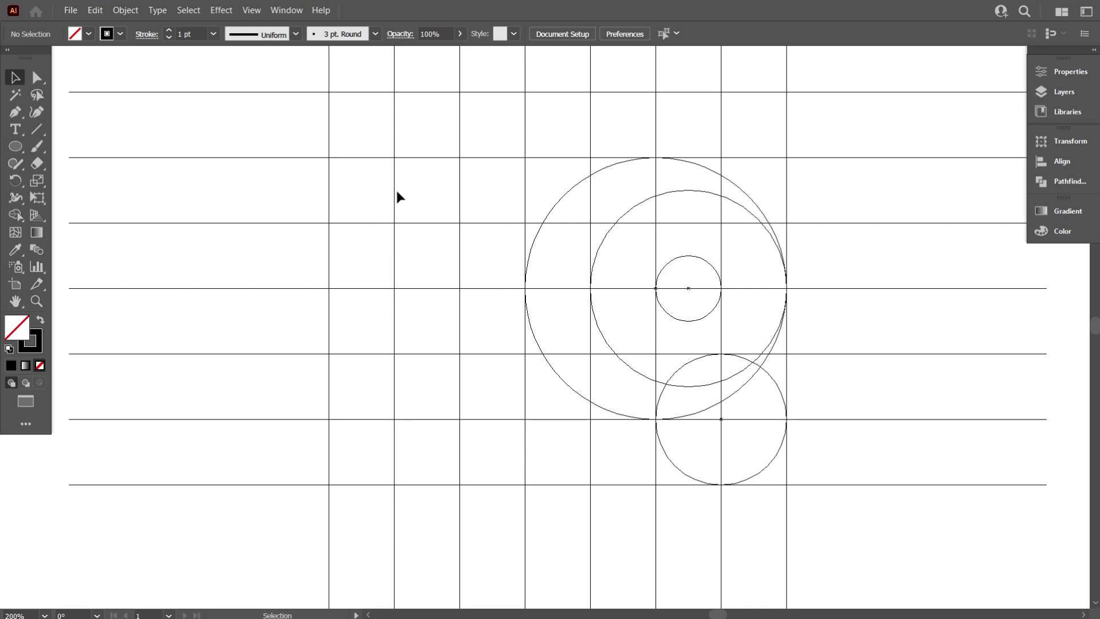
click(16, 147)
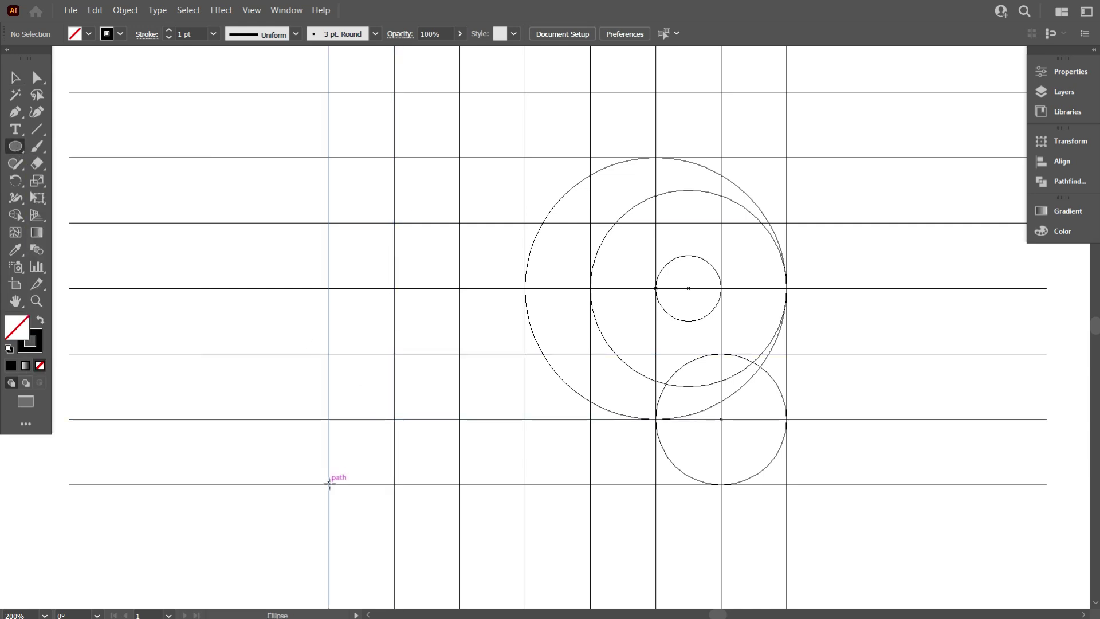
drag(330, 485, 591, 263)
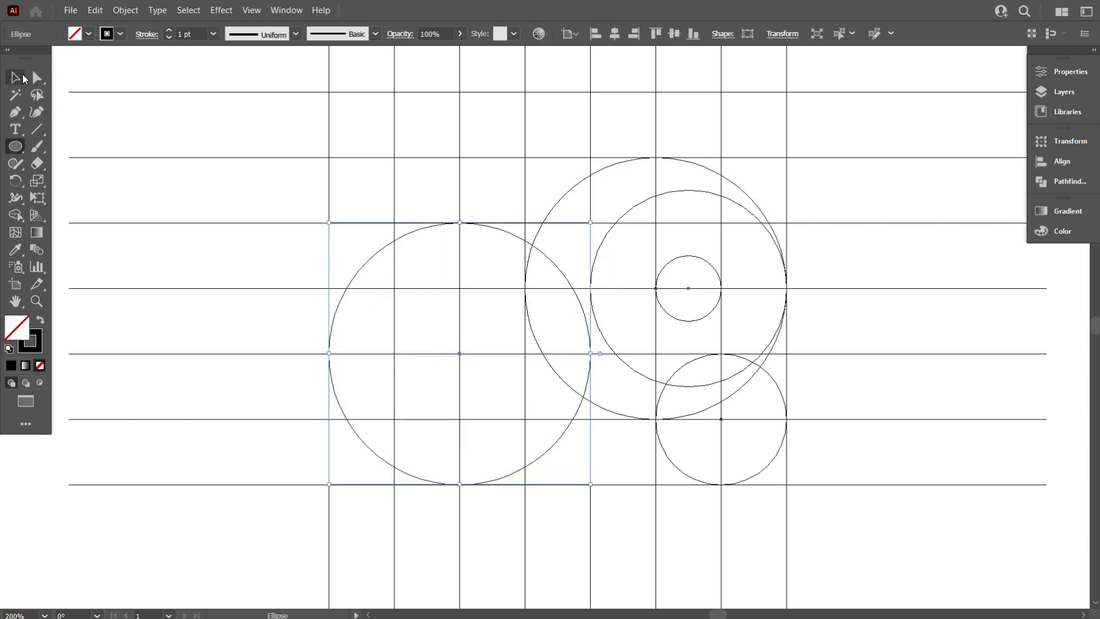
click(16, 76)
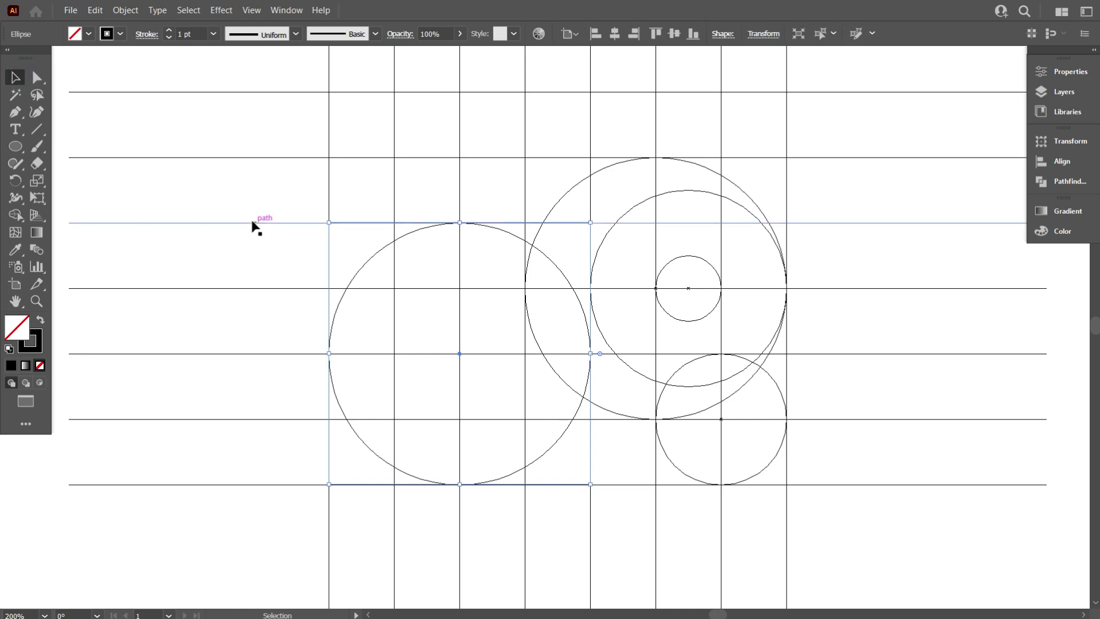
Step: Copy and paste the left circle in place, shrinking the copy into a smaller circle
click(96, 11)
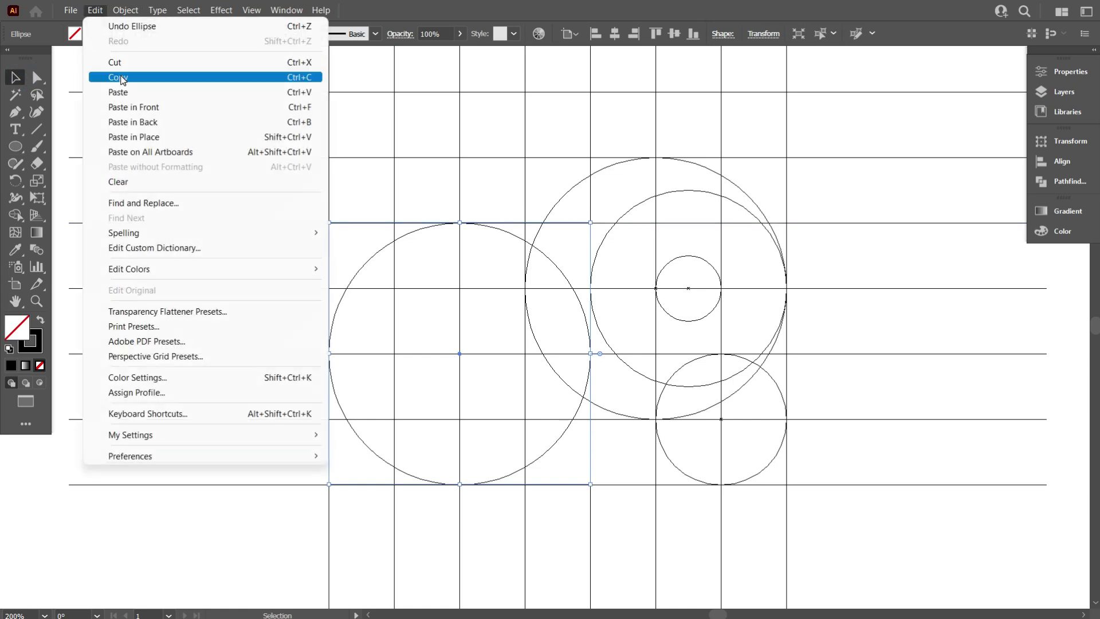
click(117, 77)
click(95, 10)
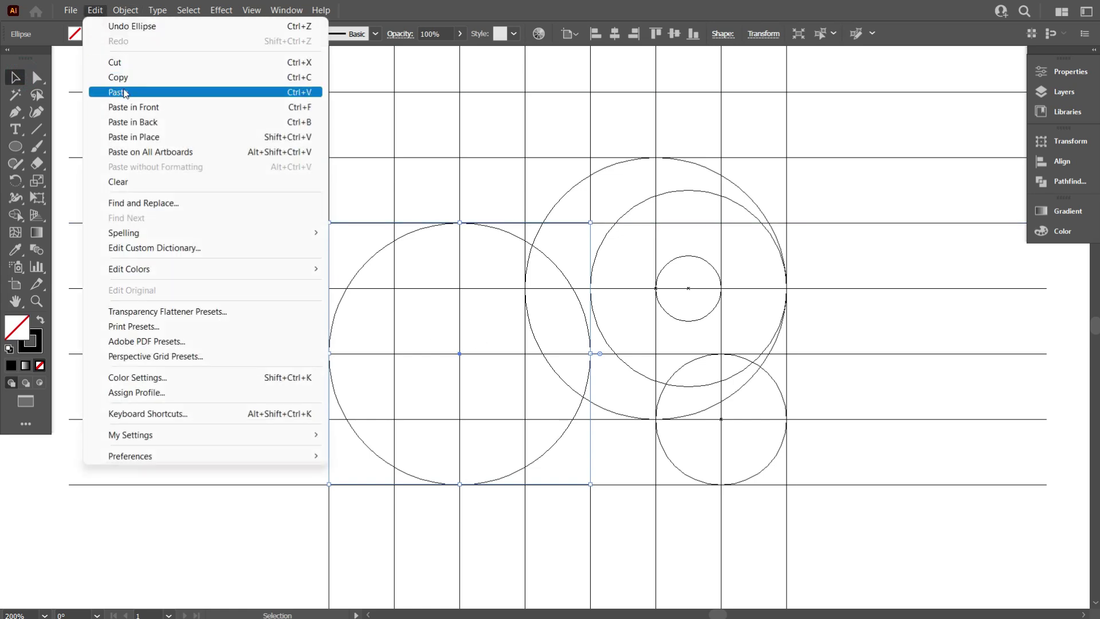
click(147, 137)
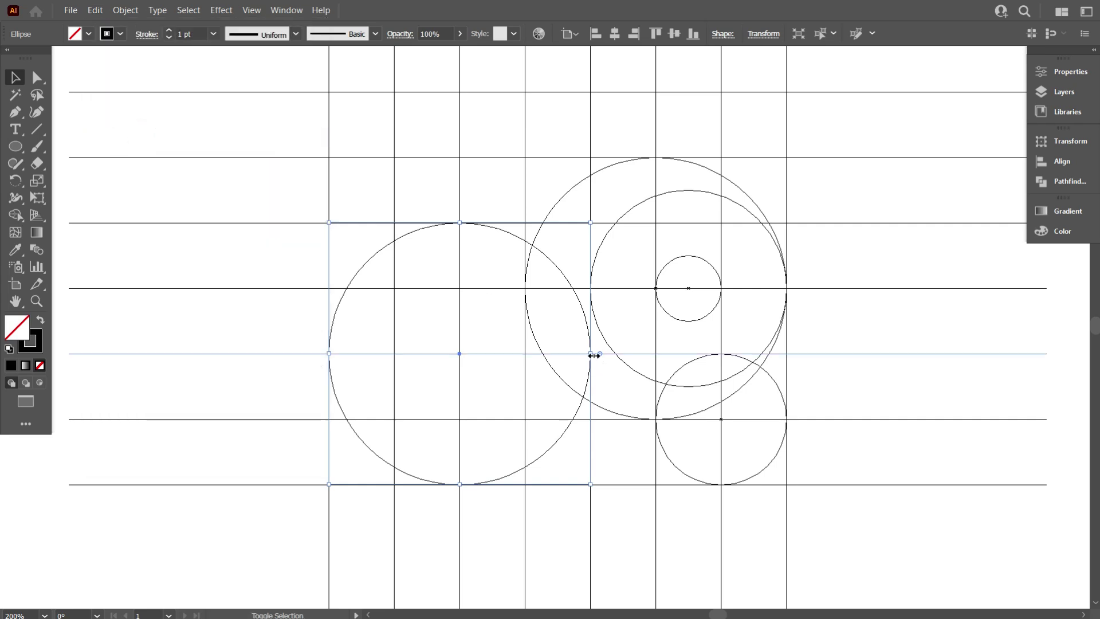
drag(591, 353, 525, 353)
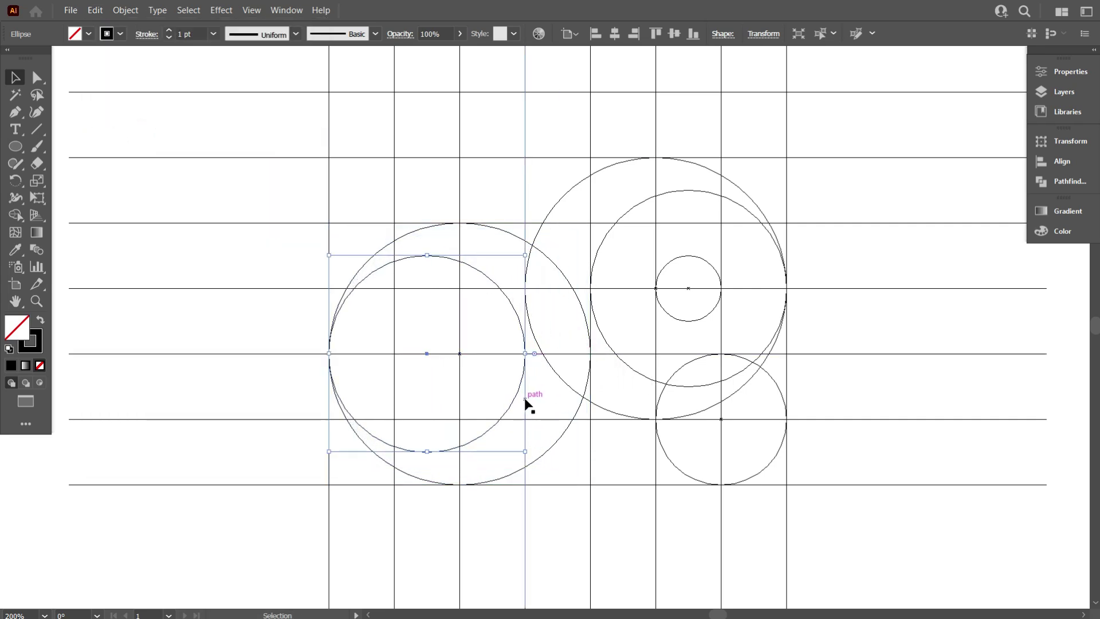
click(485, 375)
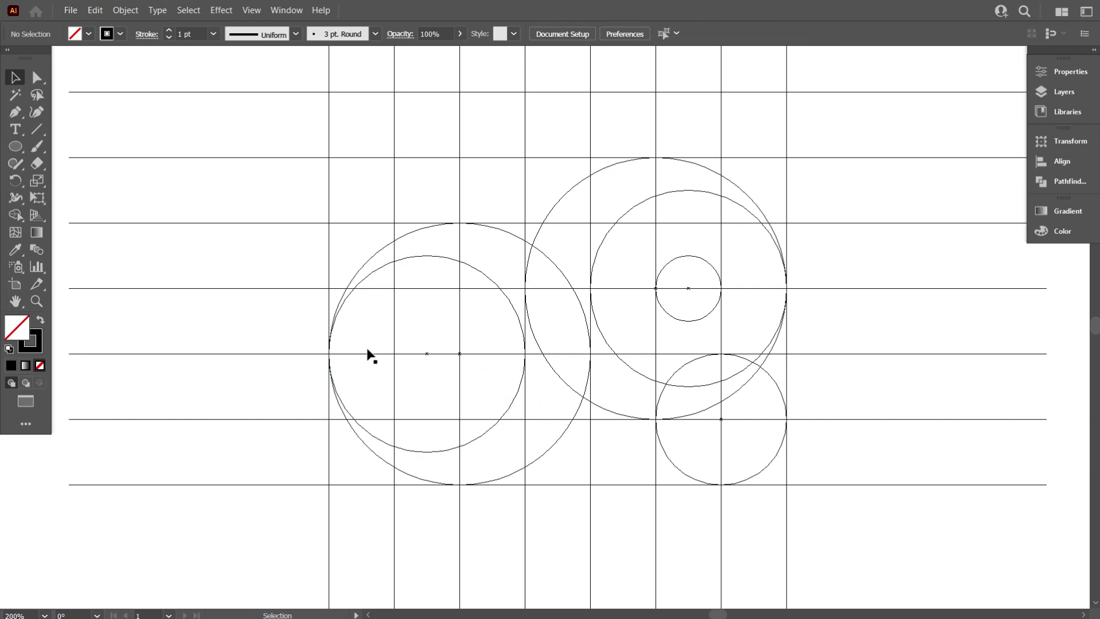
Step: Delete both left-hand trial circles, keeping the original four
click(446, 256)
key(Delete)
click(408, 233)
key(Delete)
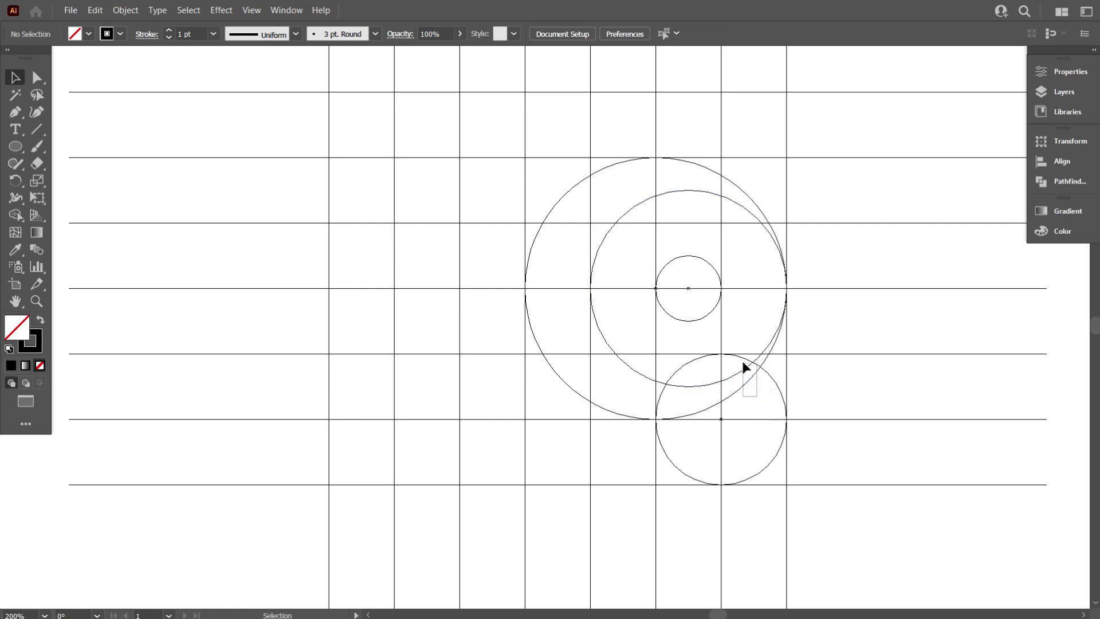
Step: Group the right-hand circles together with the small inner circle
drag(741, 359, 744, 376)
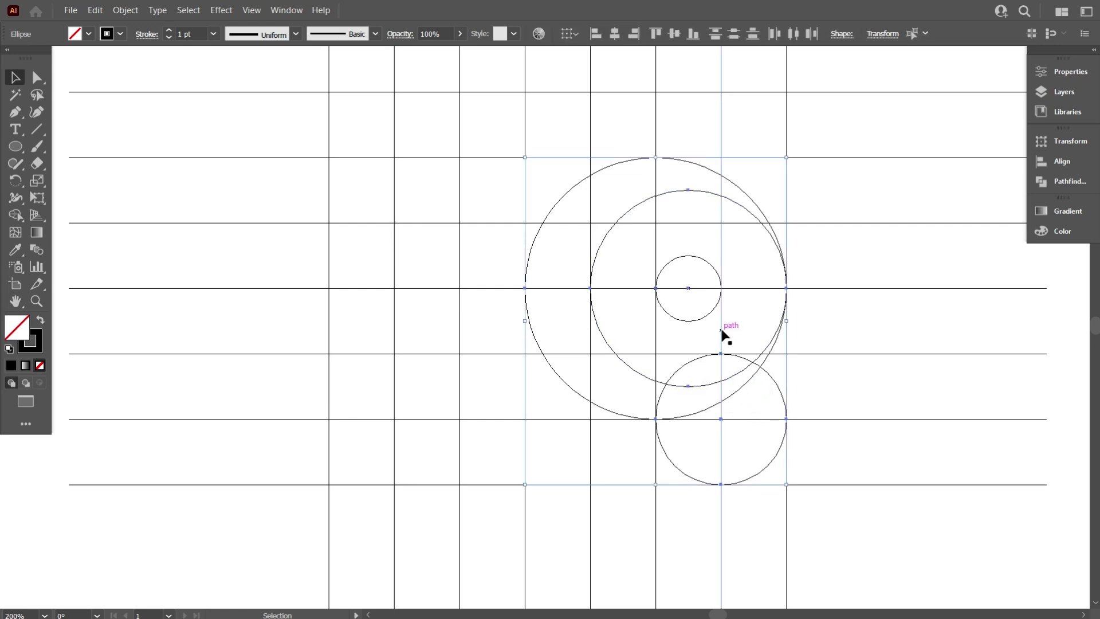
shift+click(704, 318)
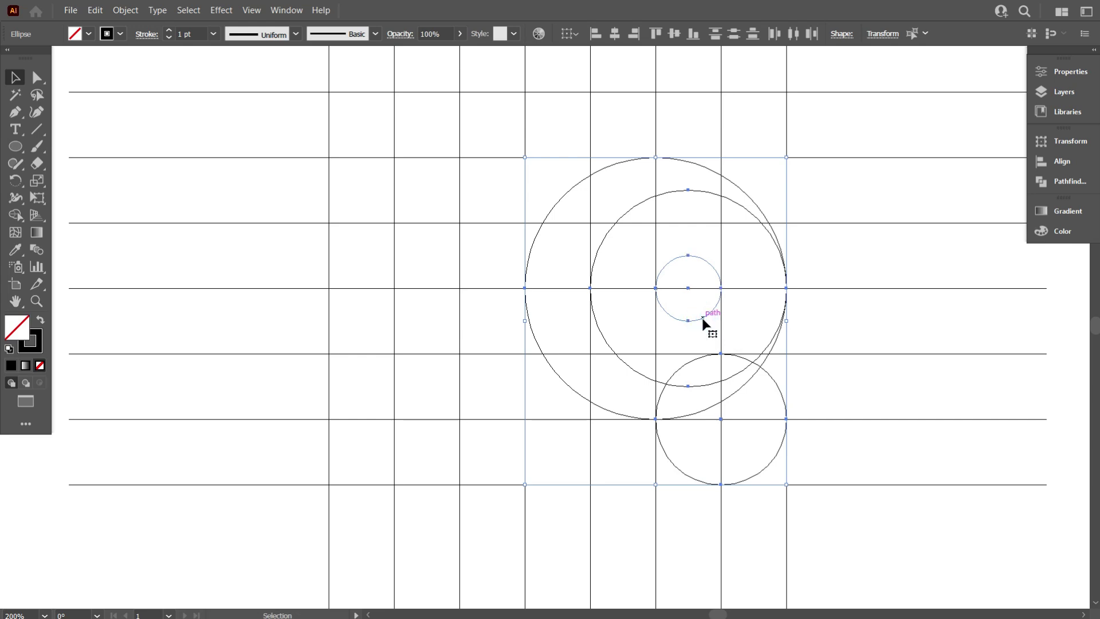
right_click(704, 322)
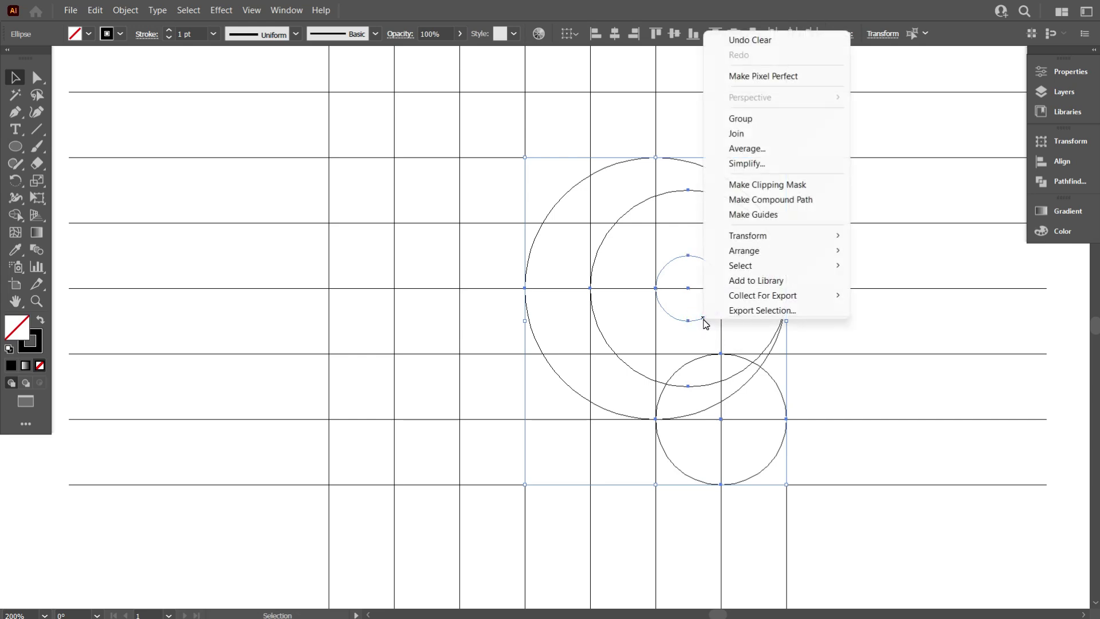
click(743, 118)
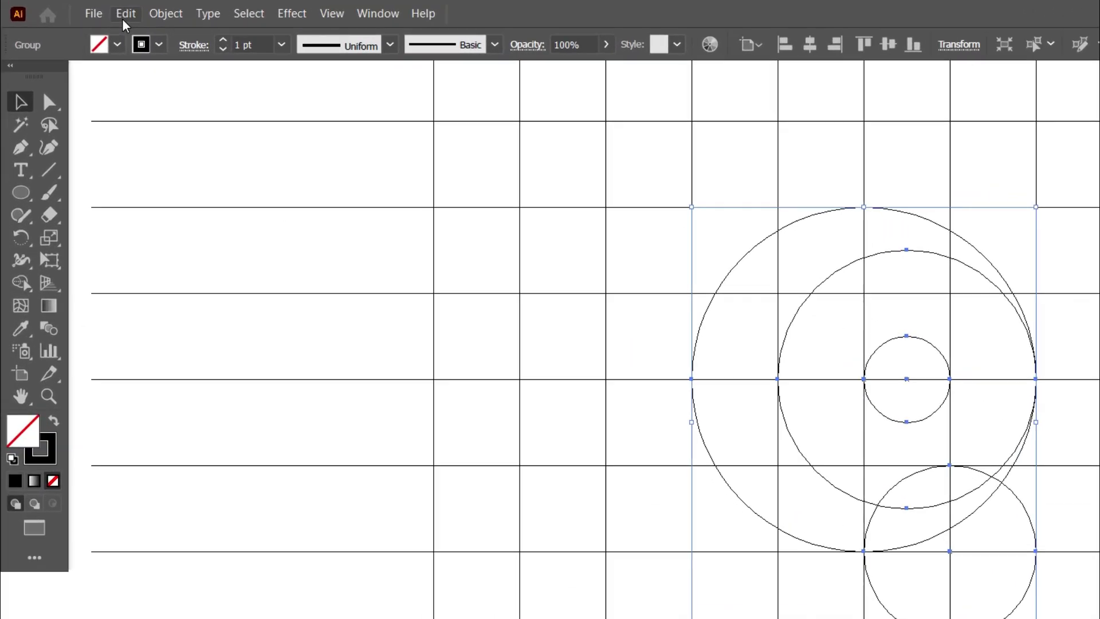
Step: Copy the circle group and paste it in place on top of the original
click(95, 10)
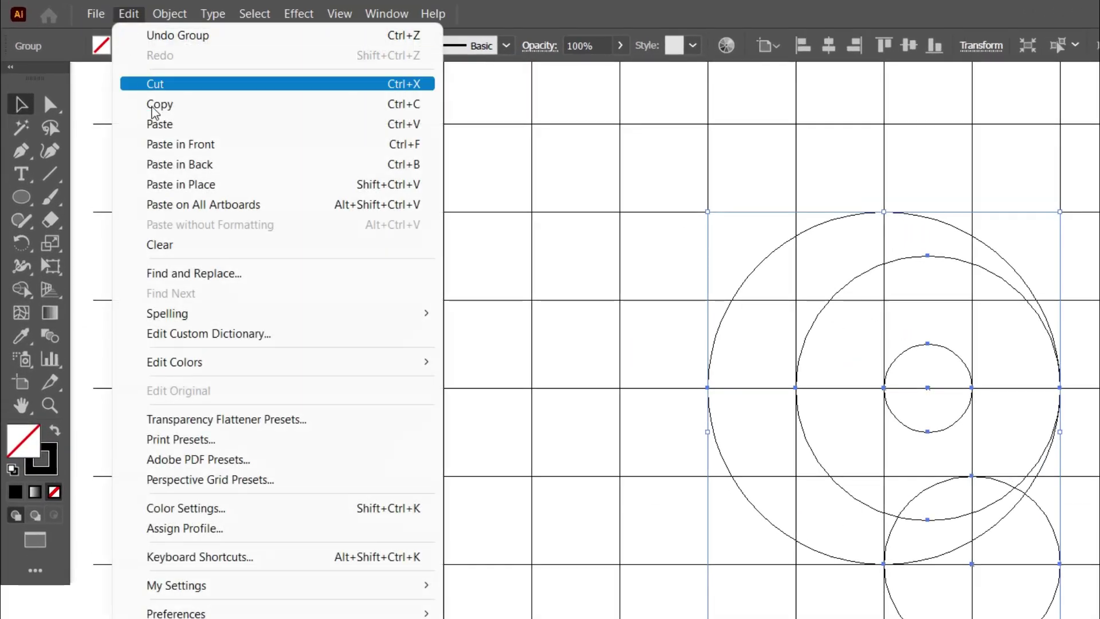
click(198, 106)
click(133, 14)
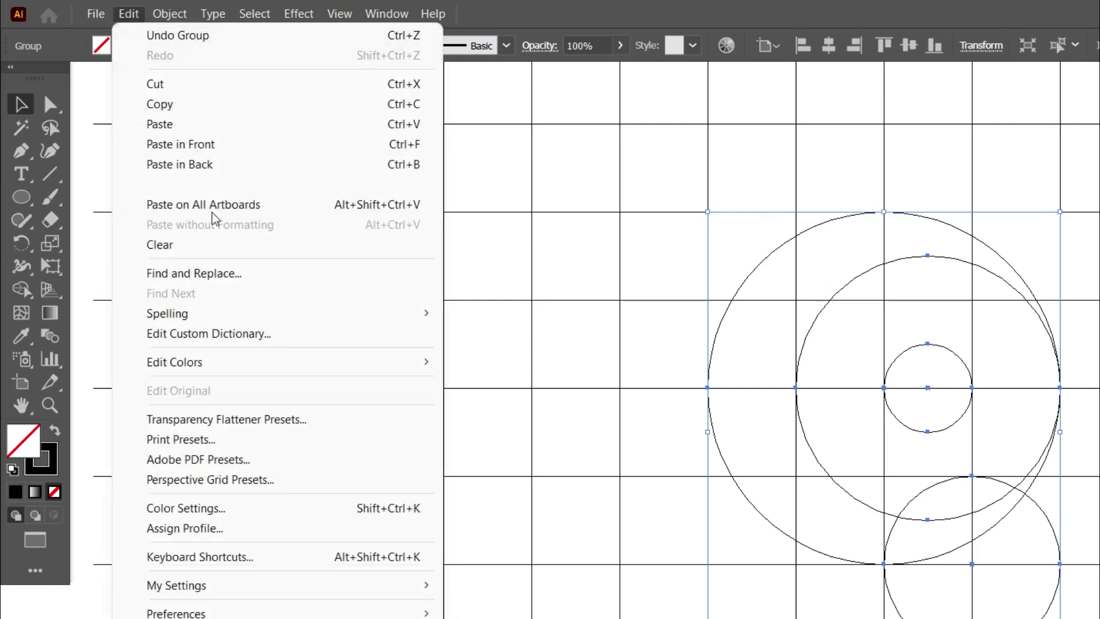
click(317, 186)
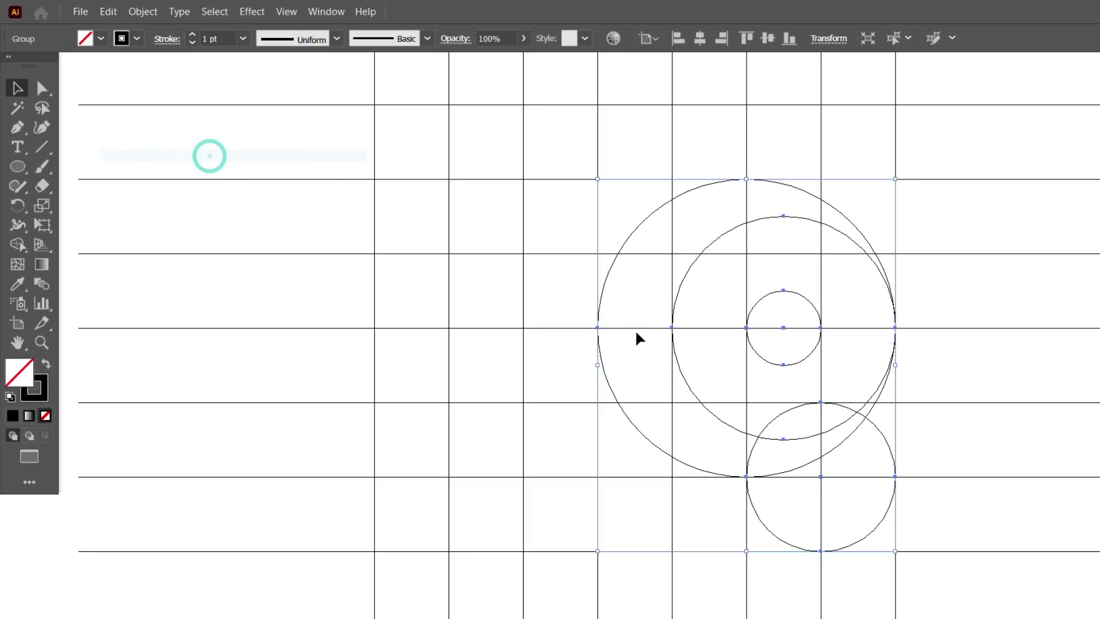
Step: Move the pasted circle group left and rotate it 180° upside down
drag(586, 345, 284, 334)
mouse_move(490, 142)
mouse_down()
mouse_move(220, 443)
mouse_move(228, 435)
mouse_up()
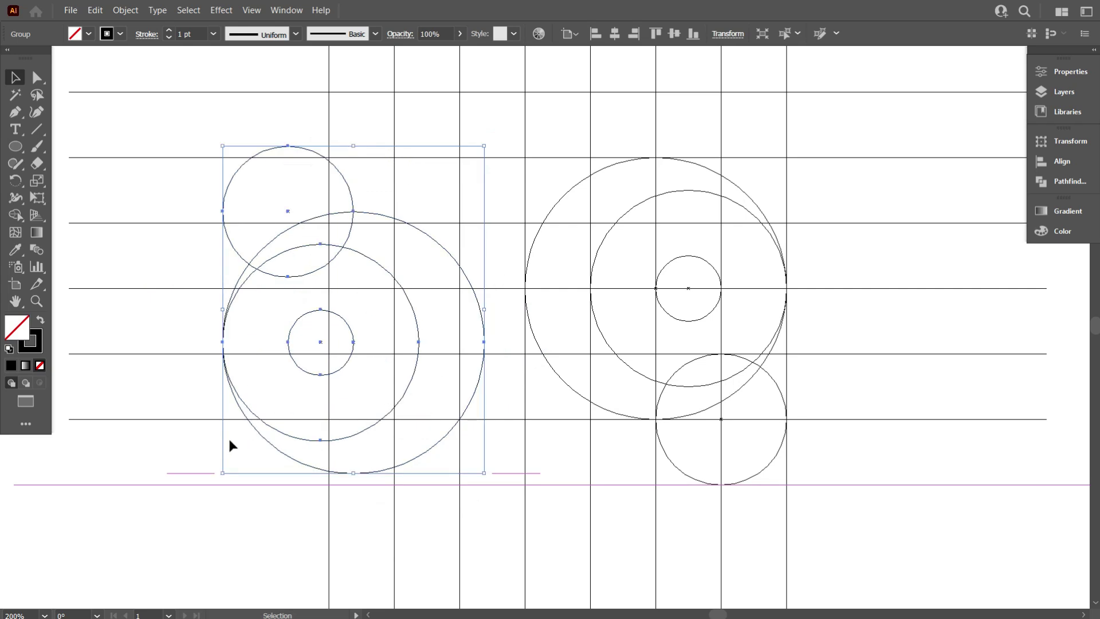
click(436, 330)
Step: Position the rotated group beside the original, snapping its circle anchors onto grid lines
drag(420, 334, 525, 324)
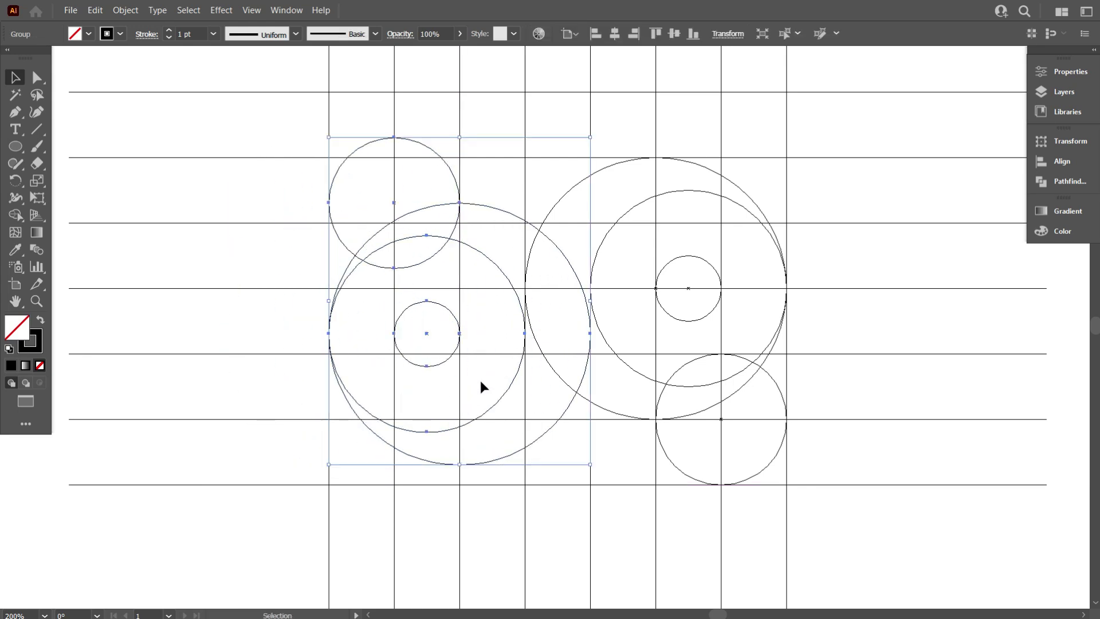
scroll(480, 381, down, 2)
scroll(394, 456, up, 2)
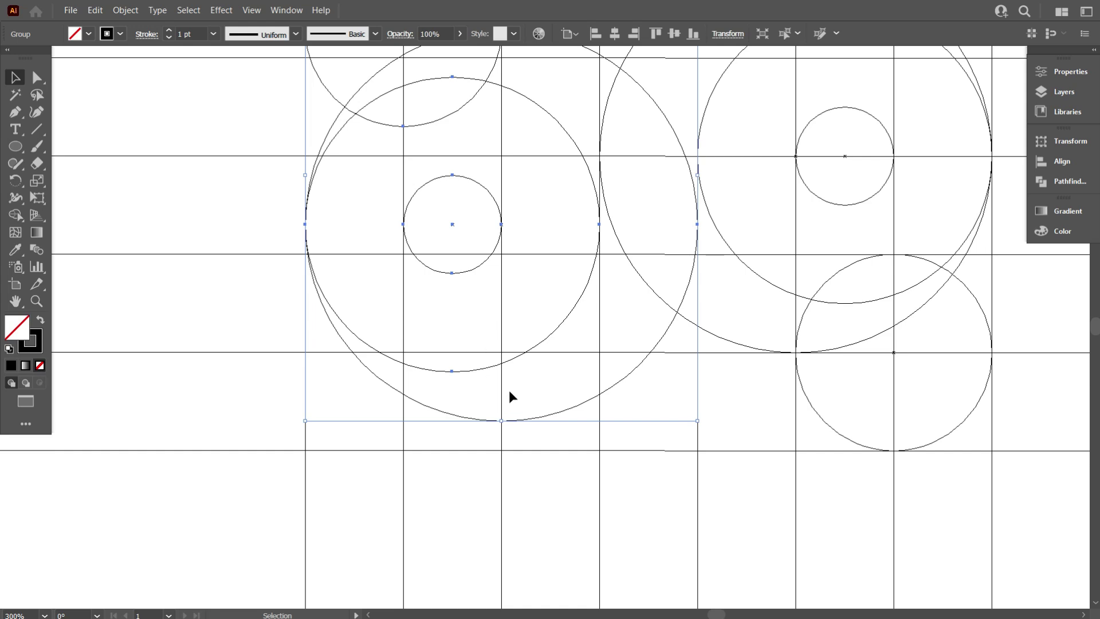
drag(517, 357, 520, 385)
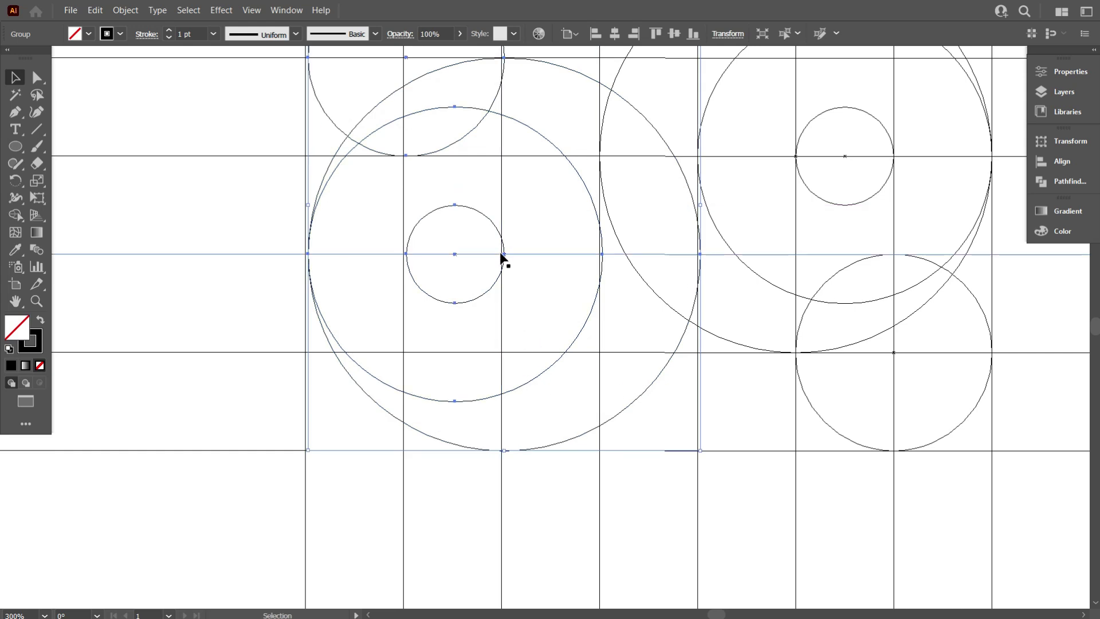
scroll(501, 255, up, 5)
drag(512, 237, 499, 234)
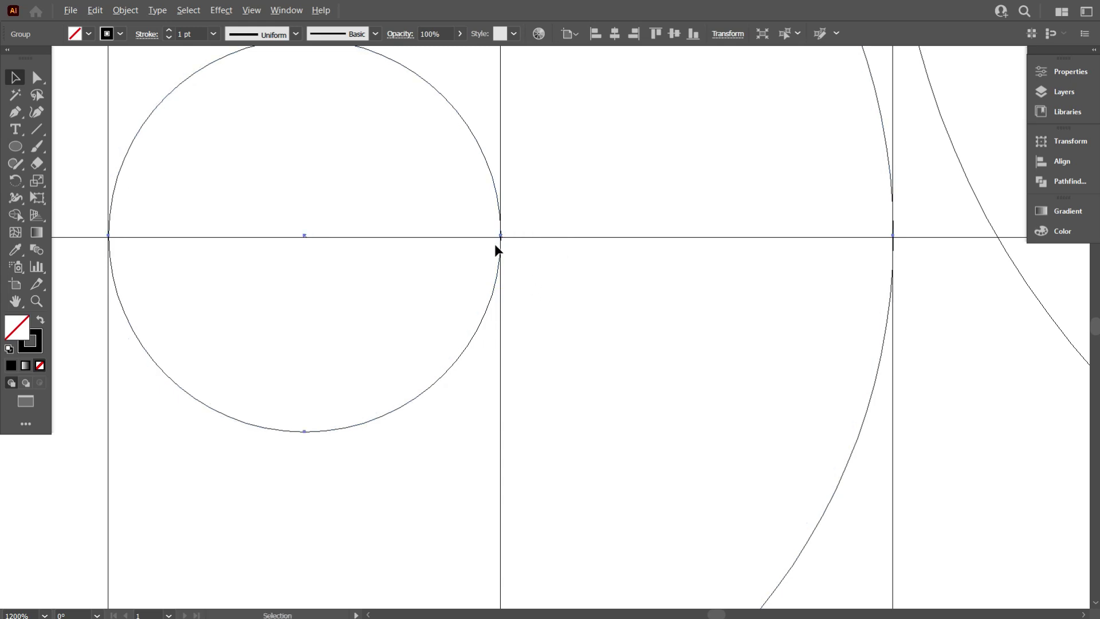
scroll(493, 246, up, 3)
drag(498, 181, 496, 184)
scroll(518, 248, down, 8)
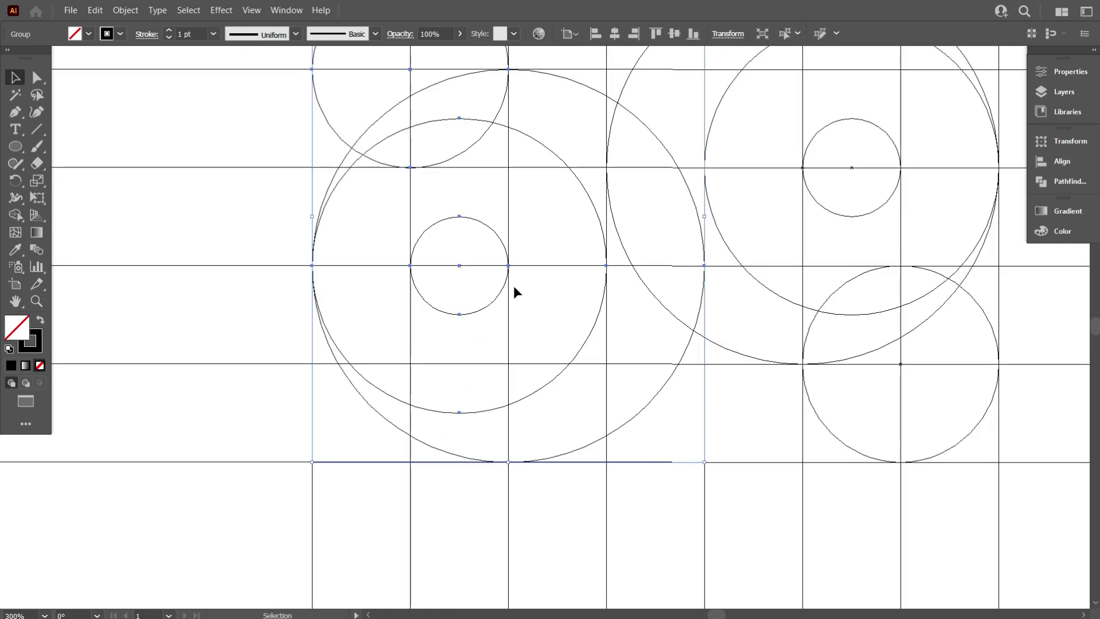
click(268, 343)
scroll(293, 349, up, 2)
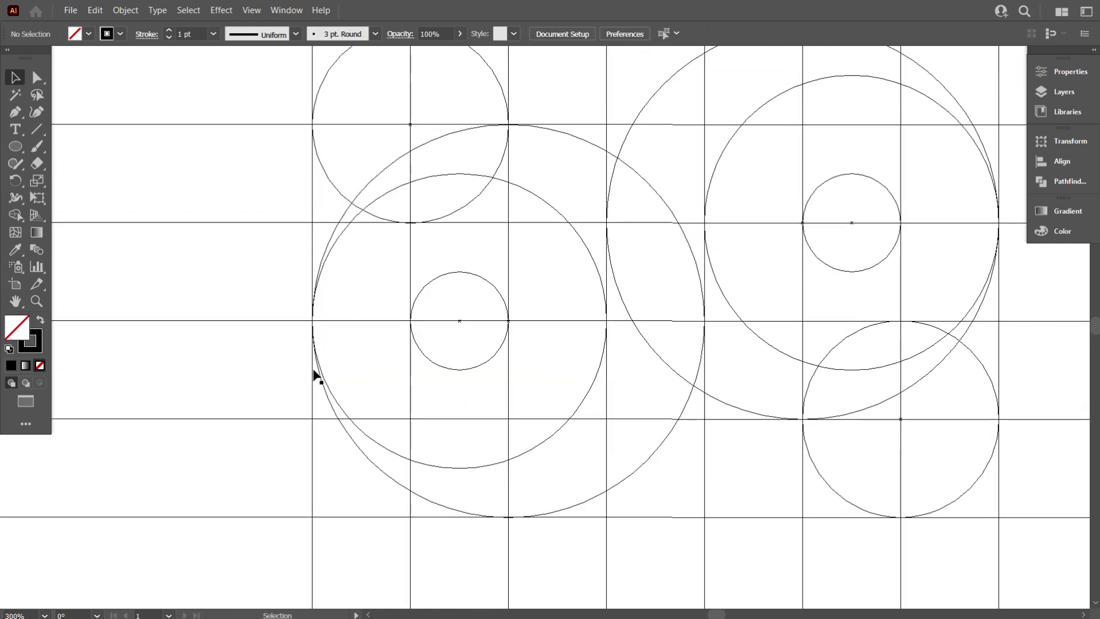
scroll(321, 367, up, 2)
scroll(347, 352, up, 2)
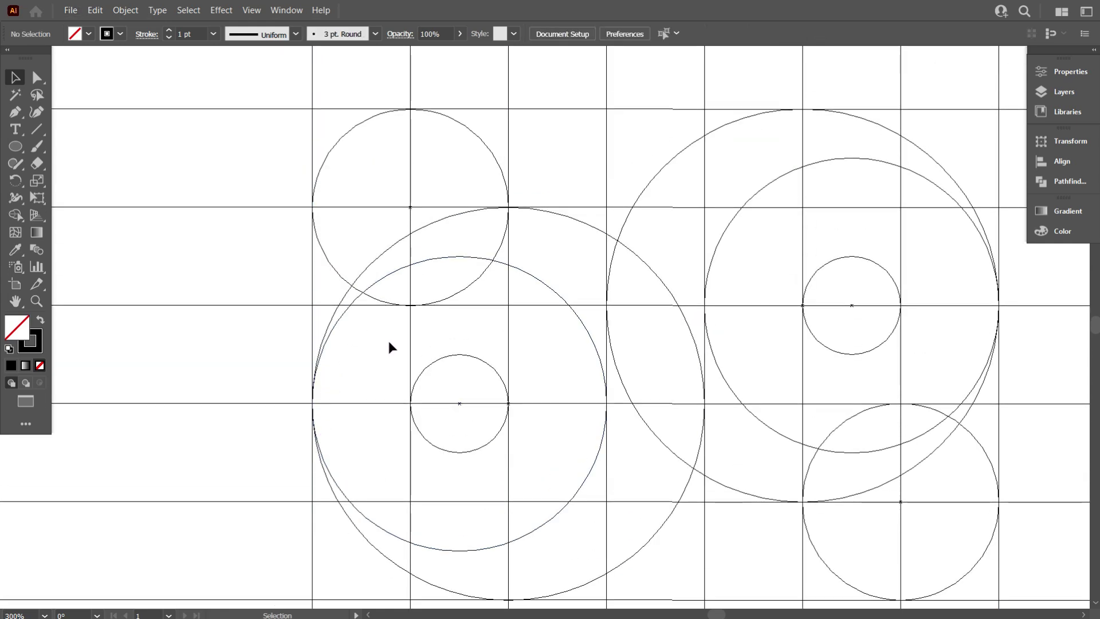
scroll(387, 338, down, 2)
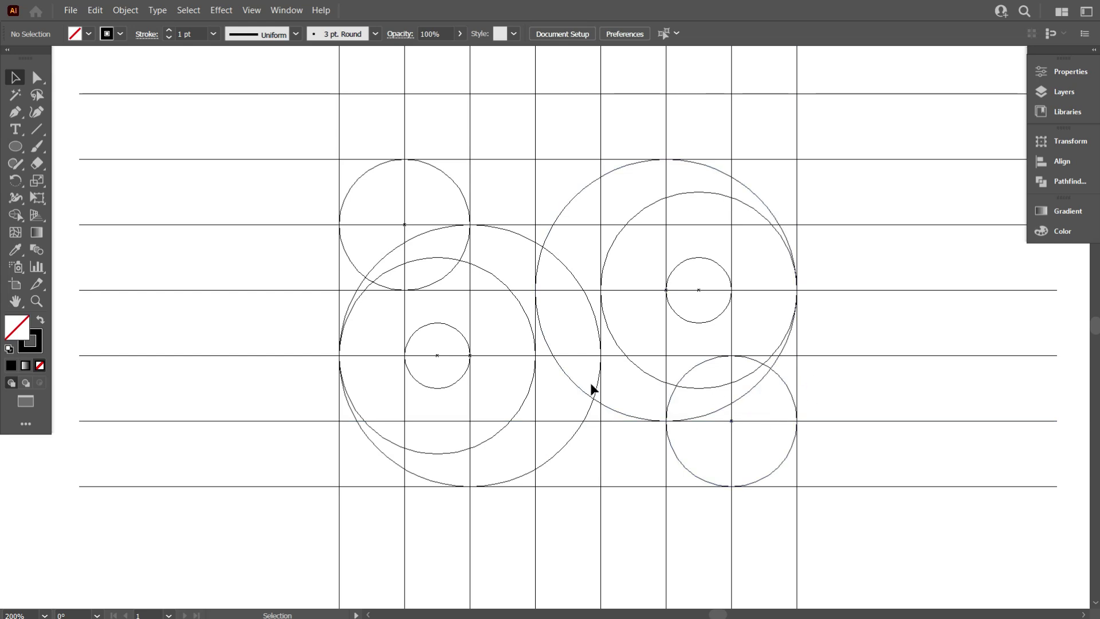
scroll(558, 372, down, 1)
click(776, 328)
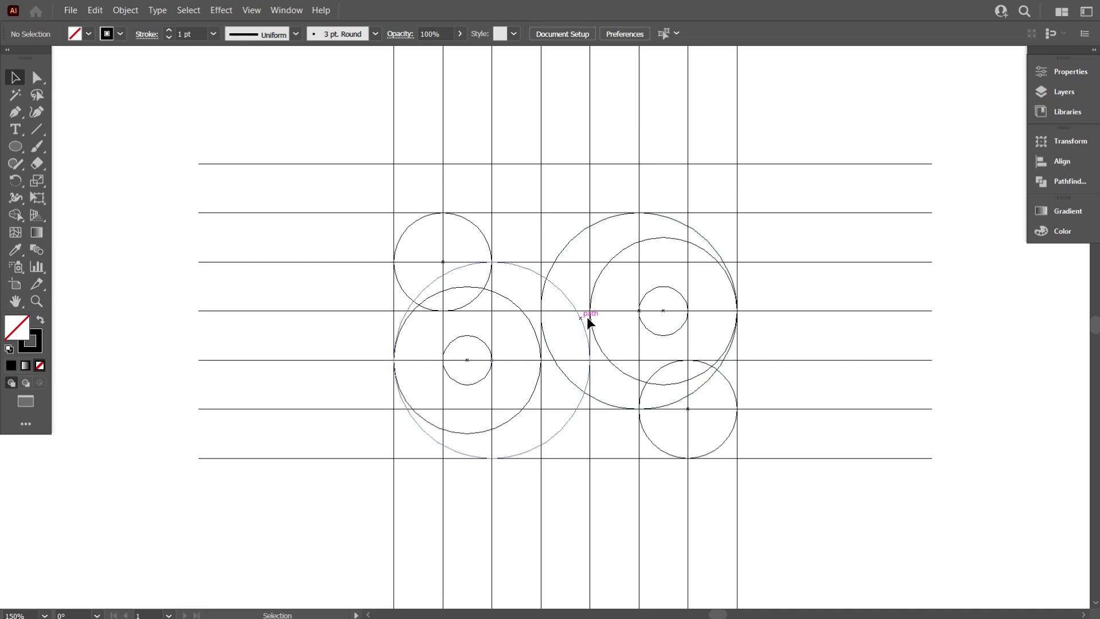
key(alt)
scroll(479, 225, up, 1)
alt+scroll(474, 228, down, 1)
scroll(579, 286, up, 1)
alt+scroll(584, 289, up, 1)
scroll(503, 187, up, 2)
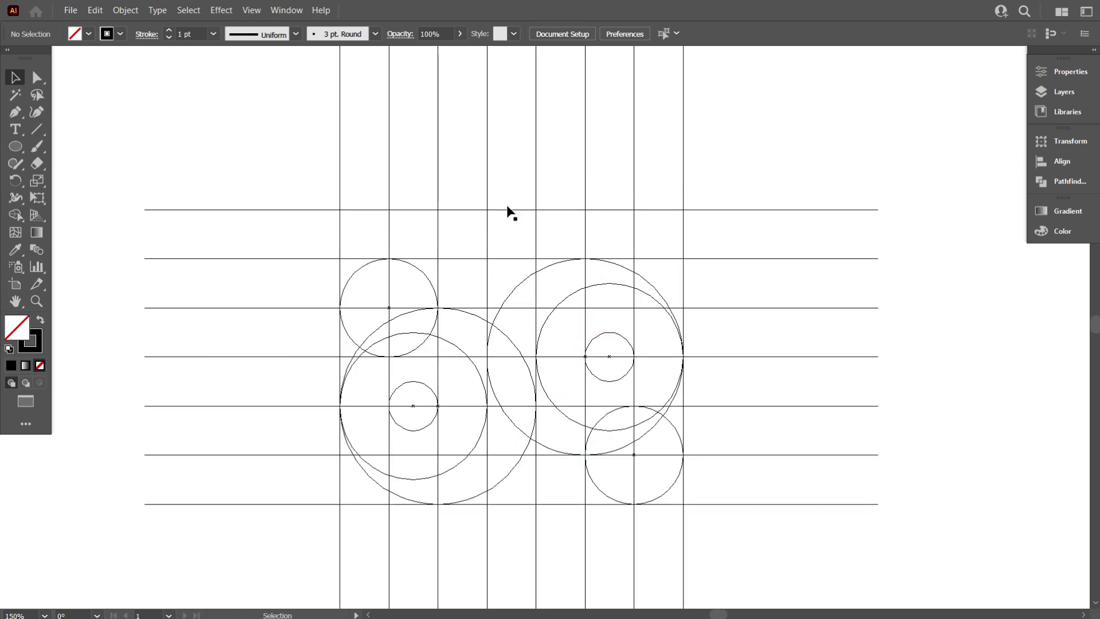
click(486, 152)
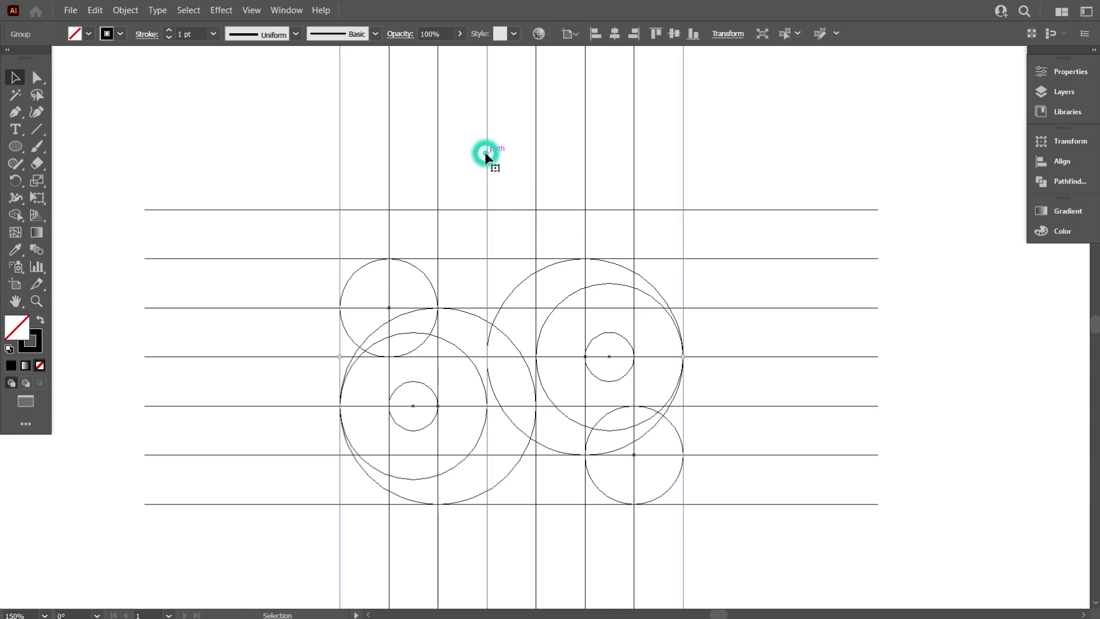
Step: Ungroup the vertical grid lines
right_click(516, 150)
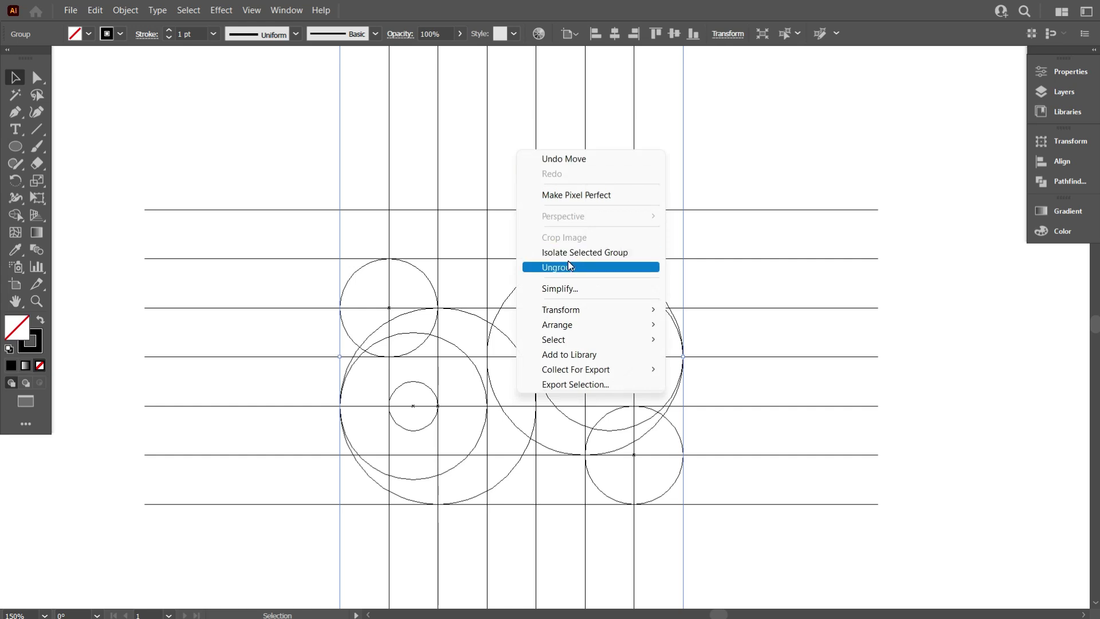
click(568, 266)
click(516, 156)
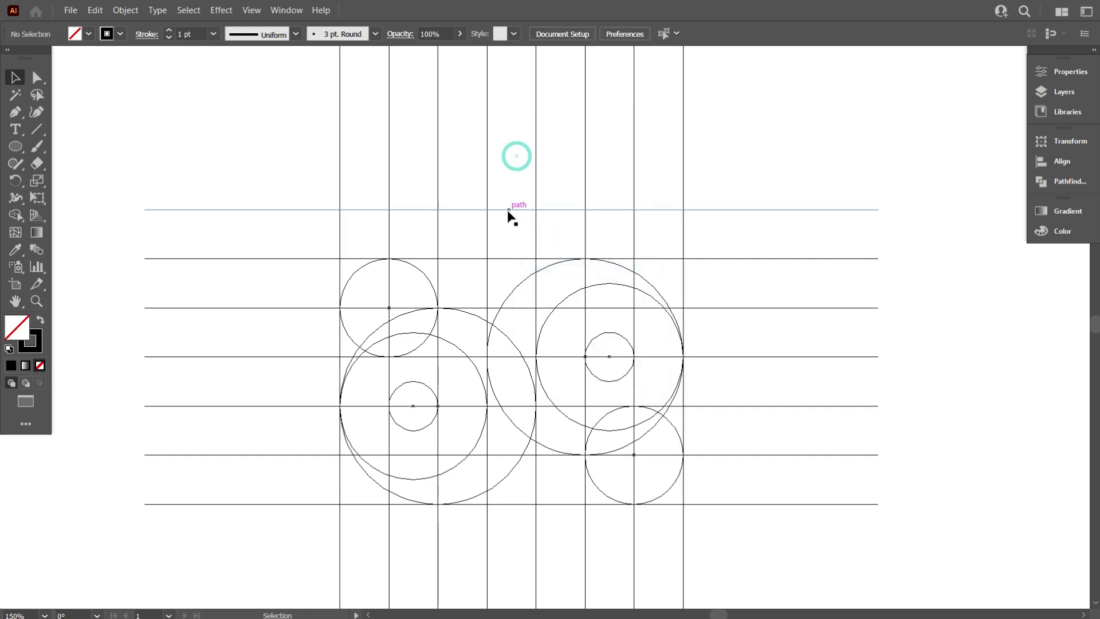
Step: Alt-drag a central vertical line slightly right to create a duplicate
click(487, 174)
scroll(496, 286, down, 2)
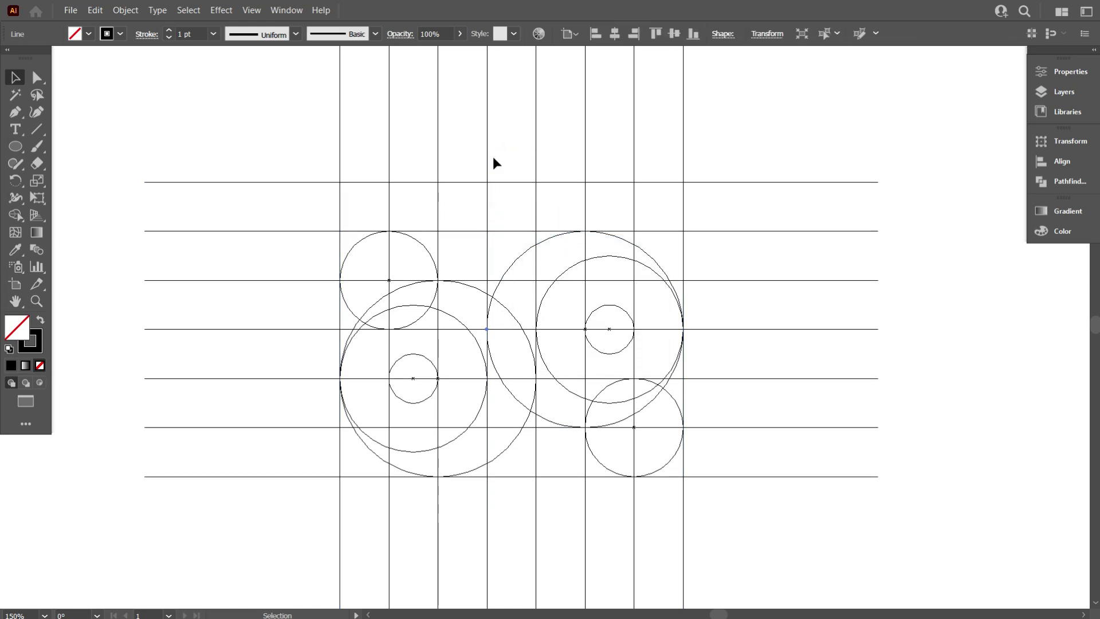
mouse_move(489, 155)
mouse_down()
mouse_move(513, 159)
mouse_move(521, 182)
mouse_up()
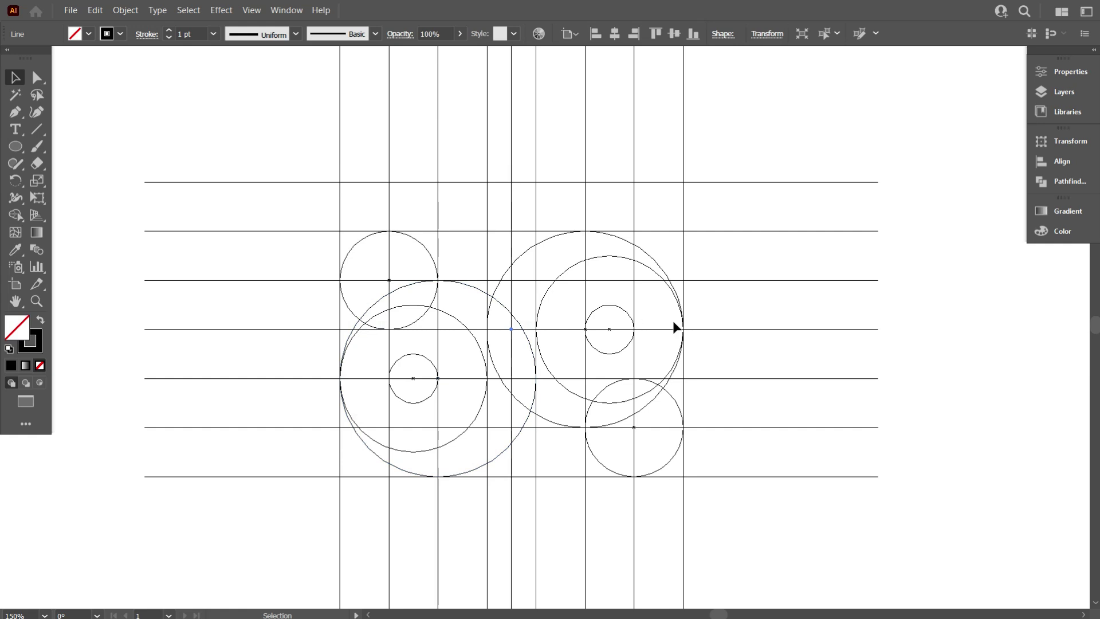
click(801, 293)
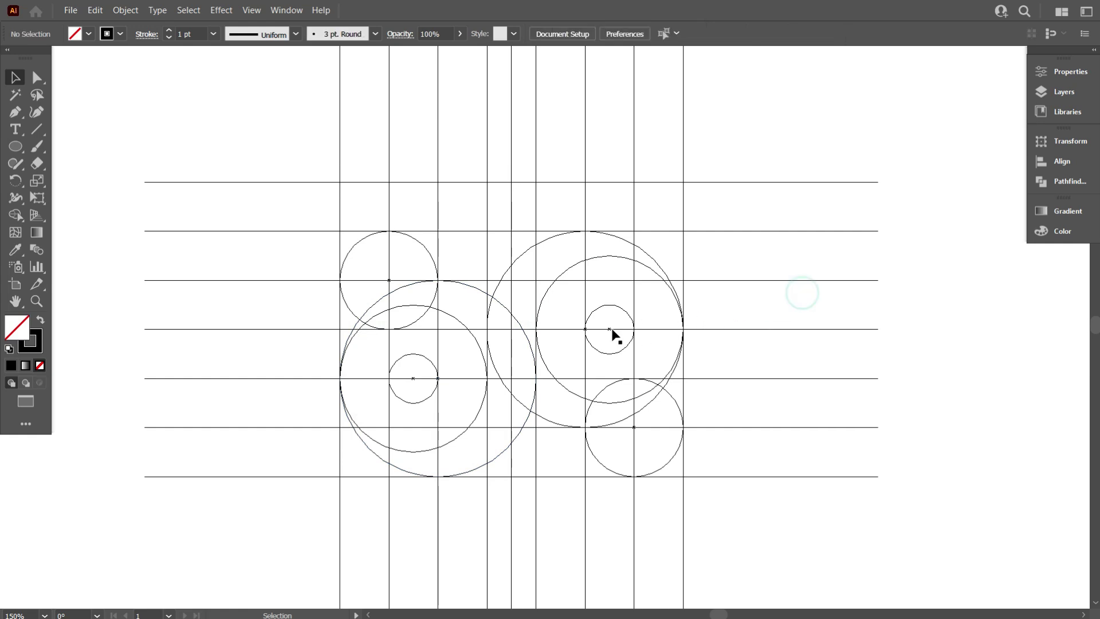
Step: Rotate the new vertical line into a 244° diagonal using the Transform angle
click(511, 298)
scroll(504, 393, up, 2)
scroll(533, 349, down, 1)
scroll(581, 302, down, 2)
click(767, 33)
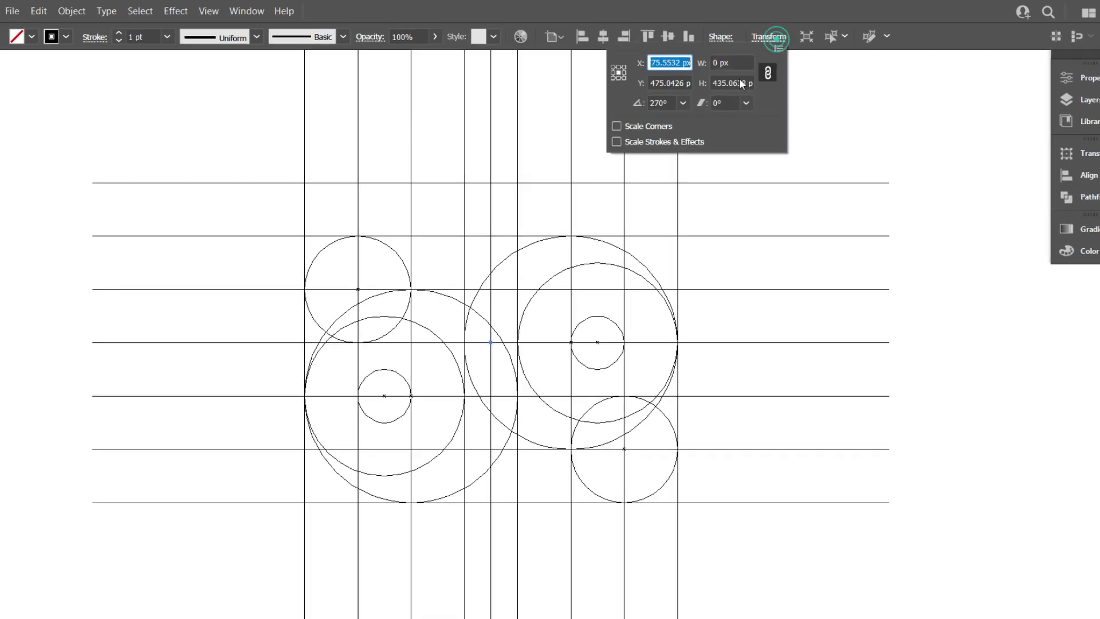
click(667, 102)
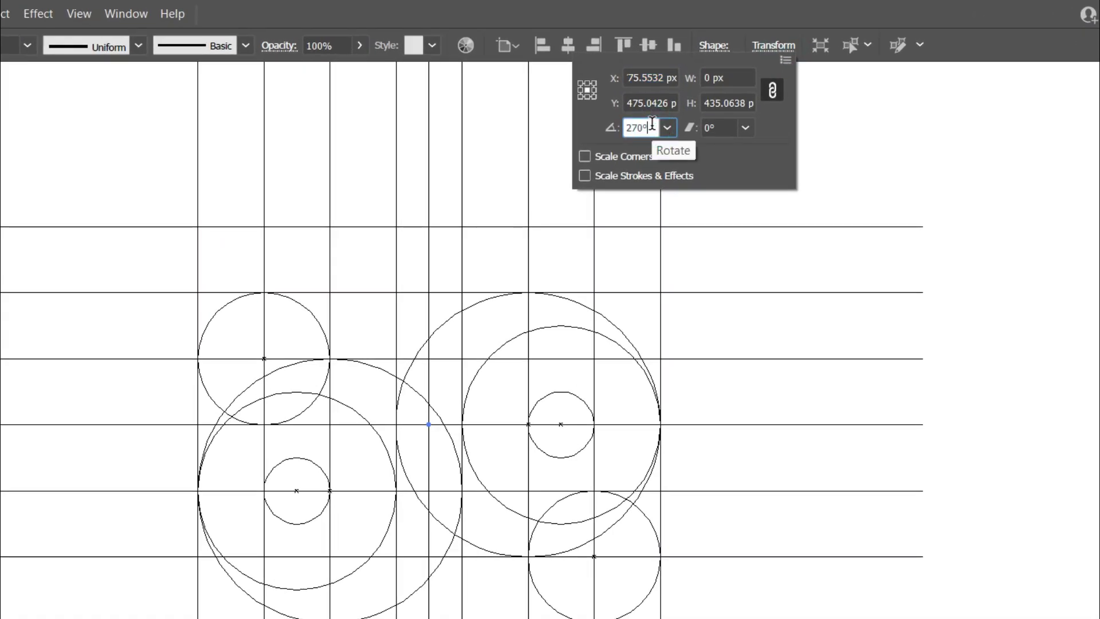
key(shift+Down)
key(shift+Down)
key(Down)
key(Down)
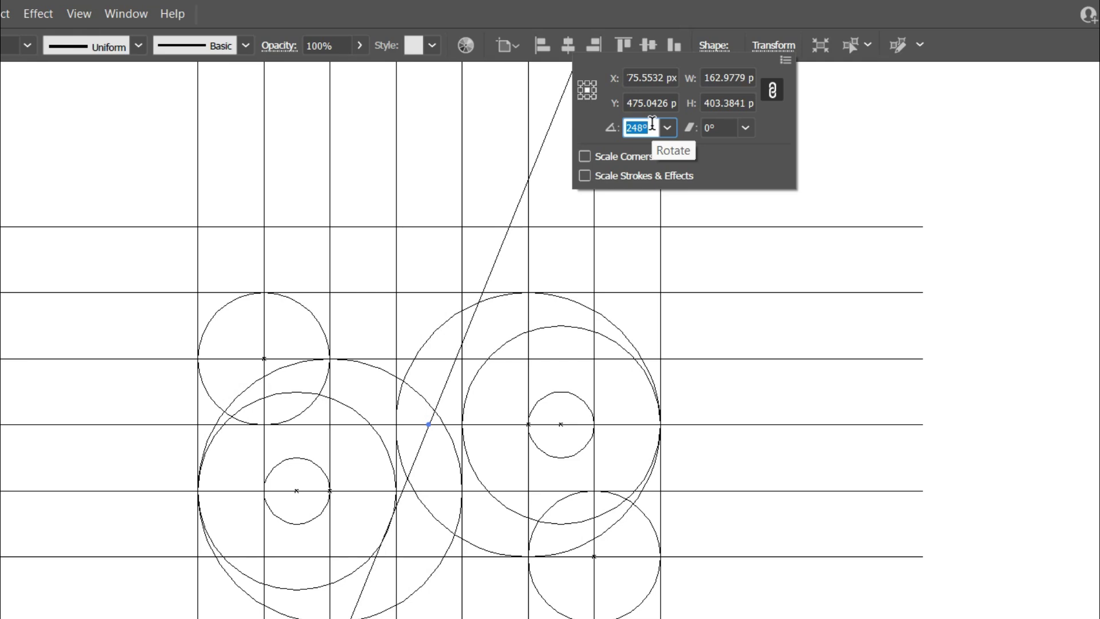
key(Down)
key(Down)
key(Down)
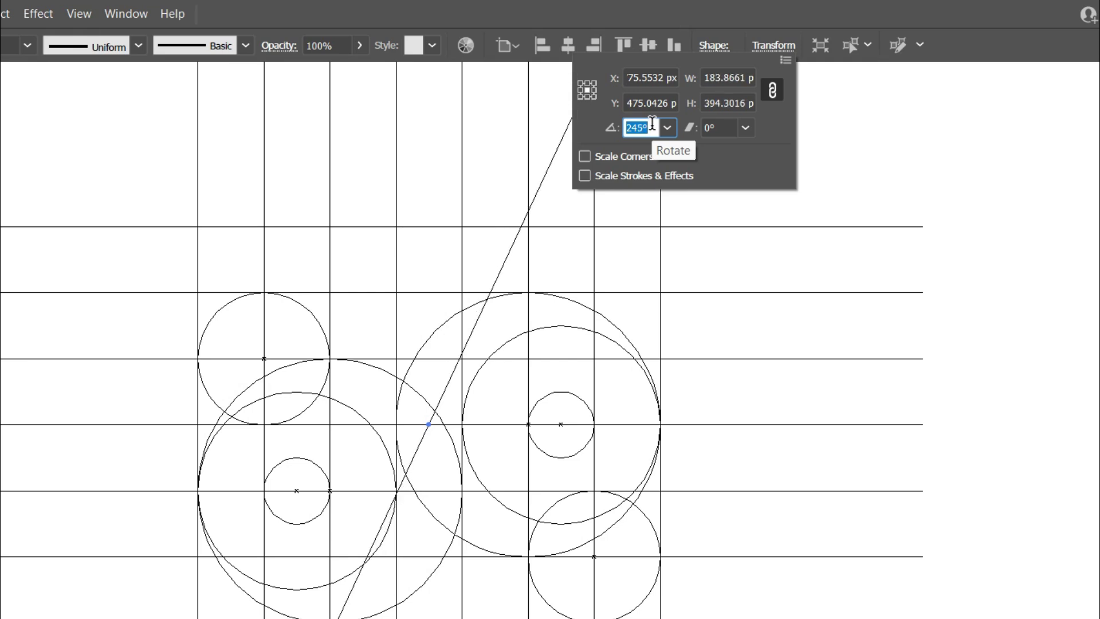
key(Down)
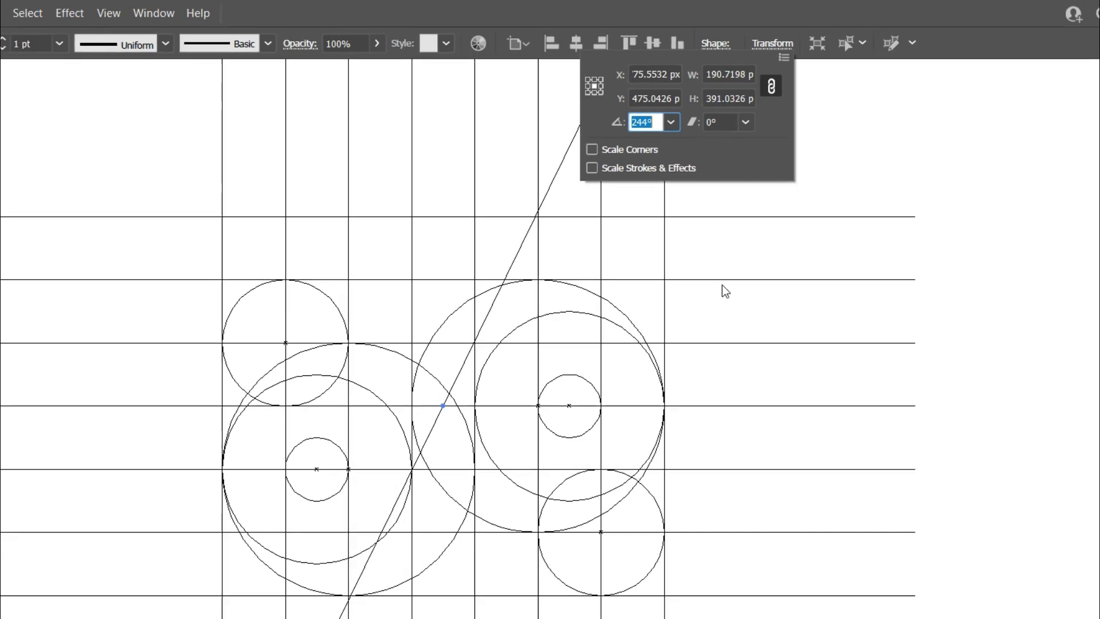
click(737, 236)
Step: Move the diagonal line right onto the small circle's left anchor
alt+scroll(630, 343, up, 1)
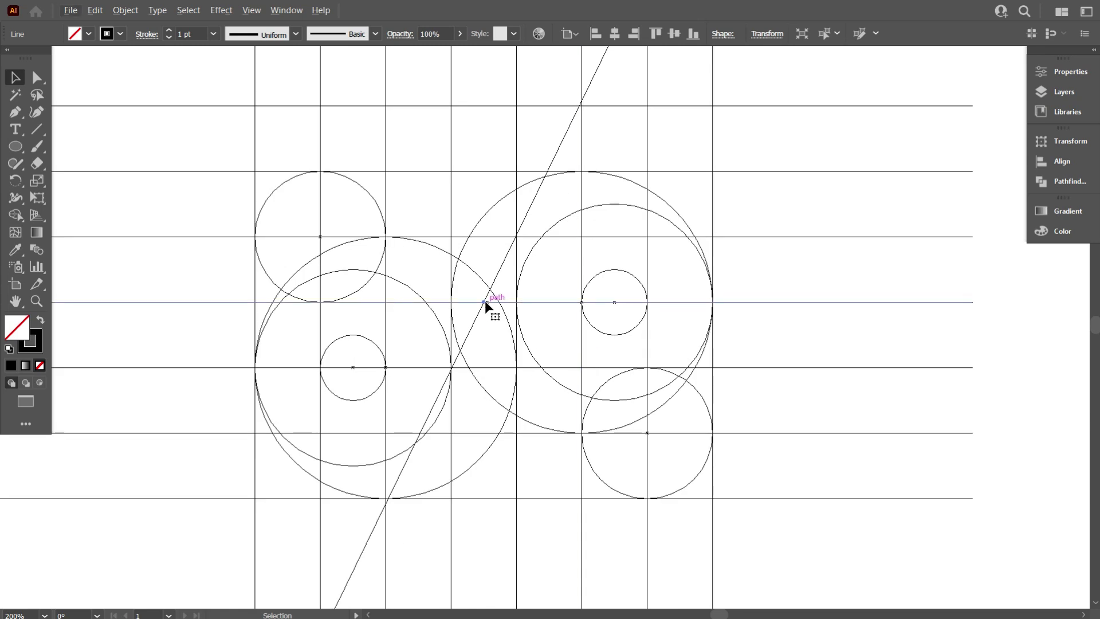
drag(484, 302, 580, 302)
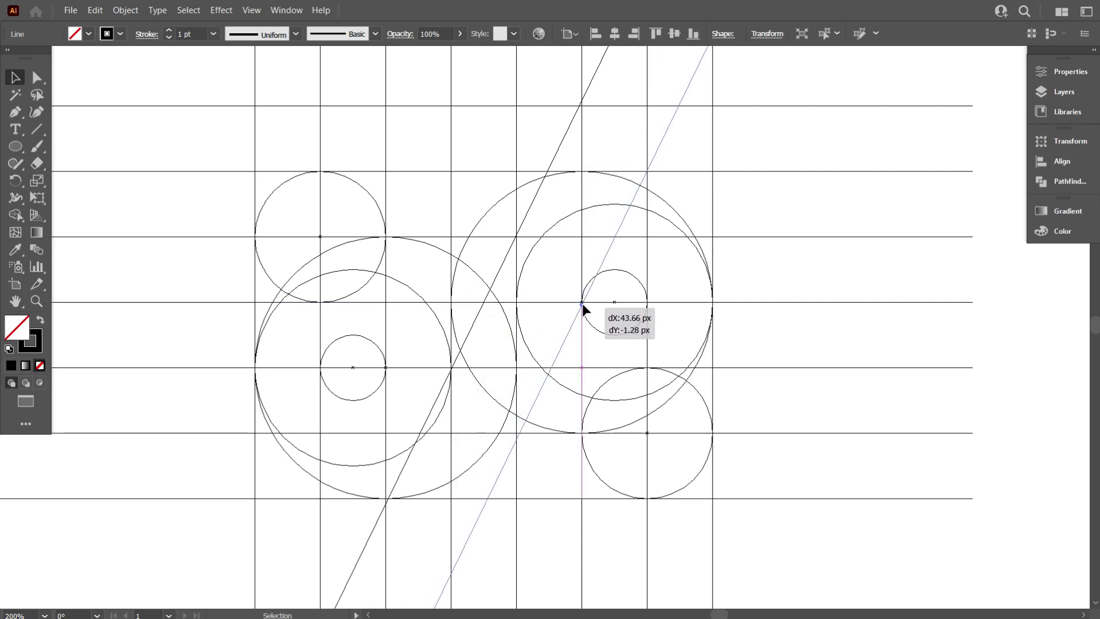
drag(580, 303, 581, 302)
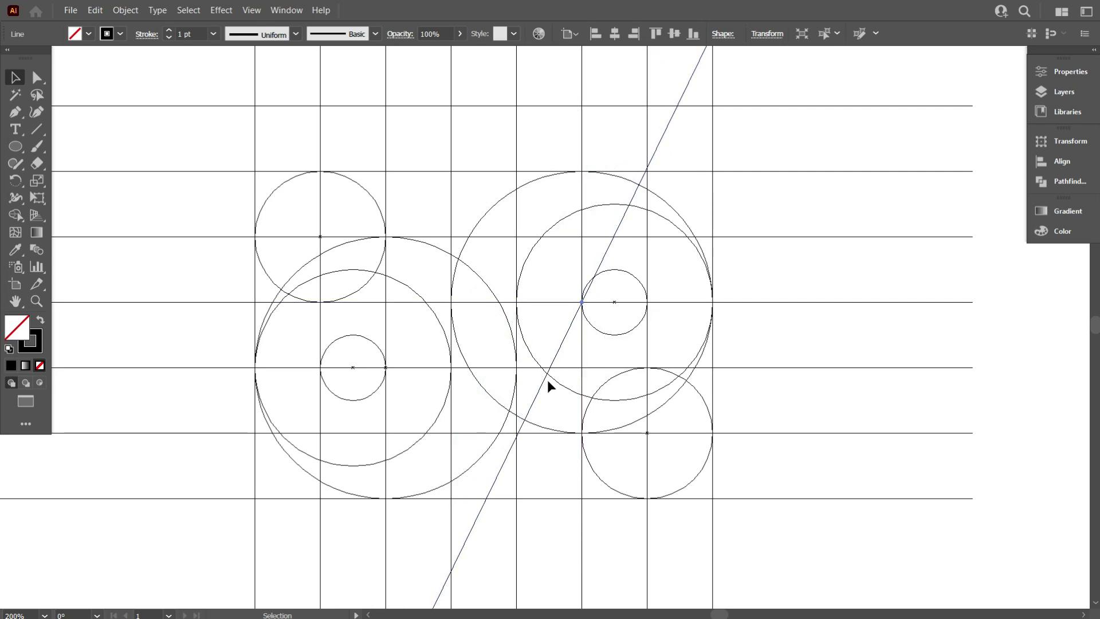
drag(565, 332, 557, 333)
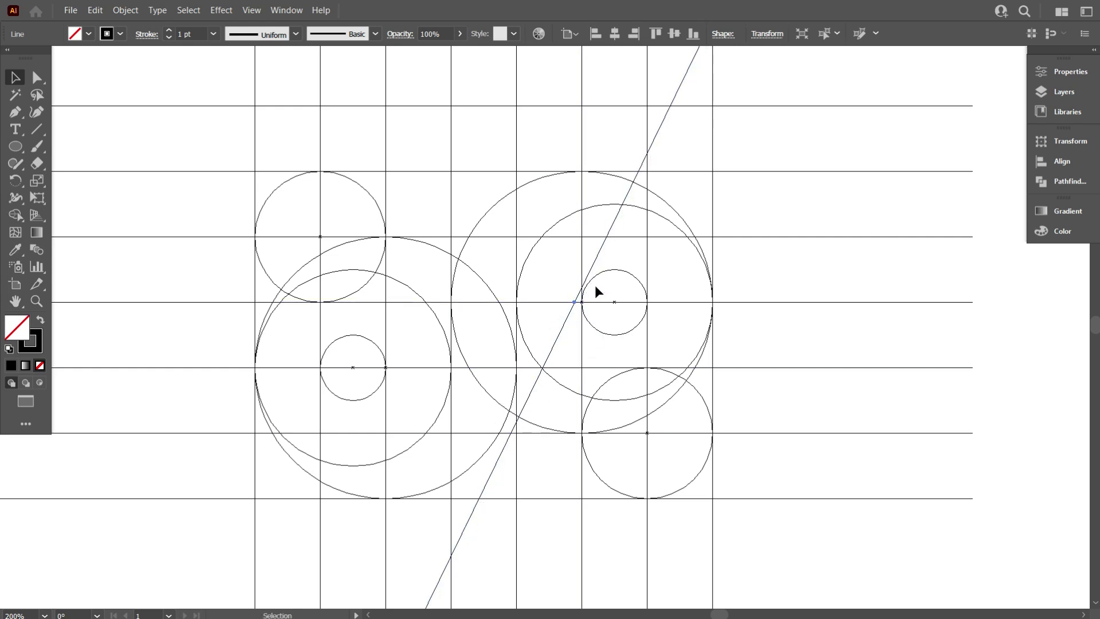
click(36, 146)
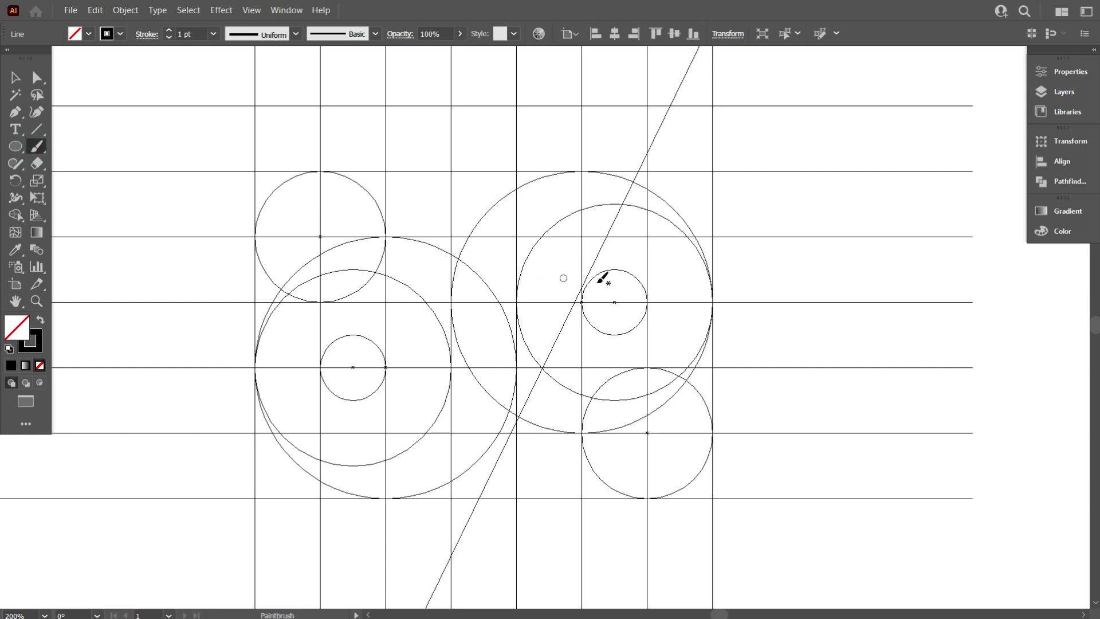
drag(598, 278, 496, 442)
drag(523, 276, 425, 422)
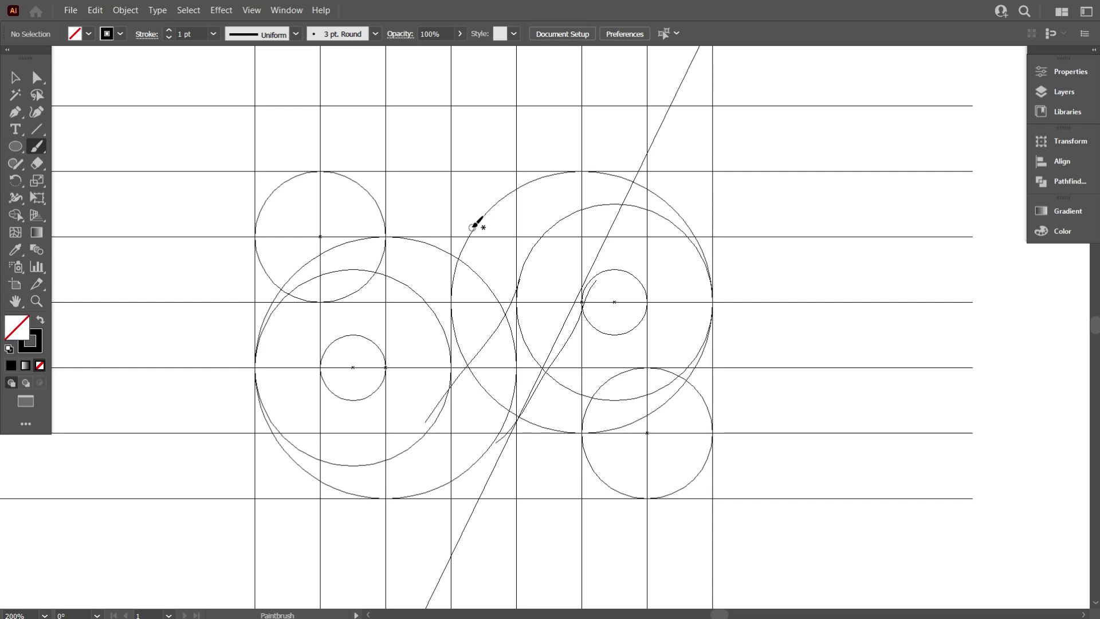
drag(473, 227, 359, 406)
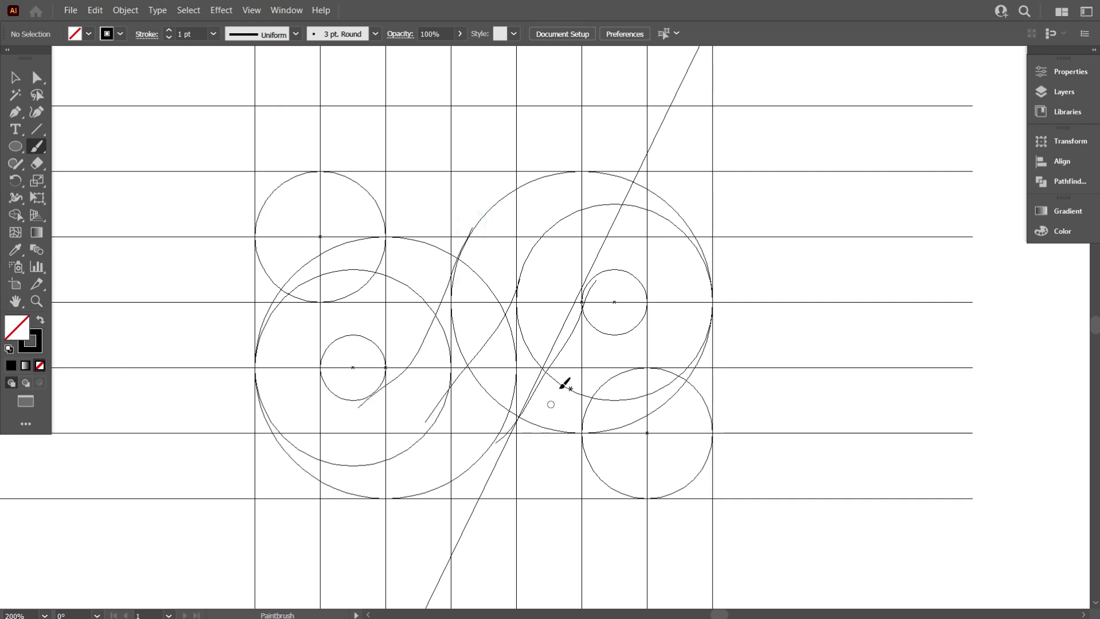
key(ctrl+y)
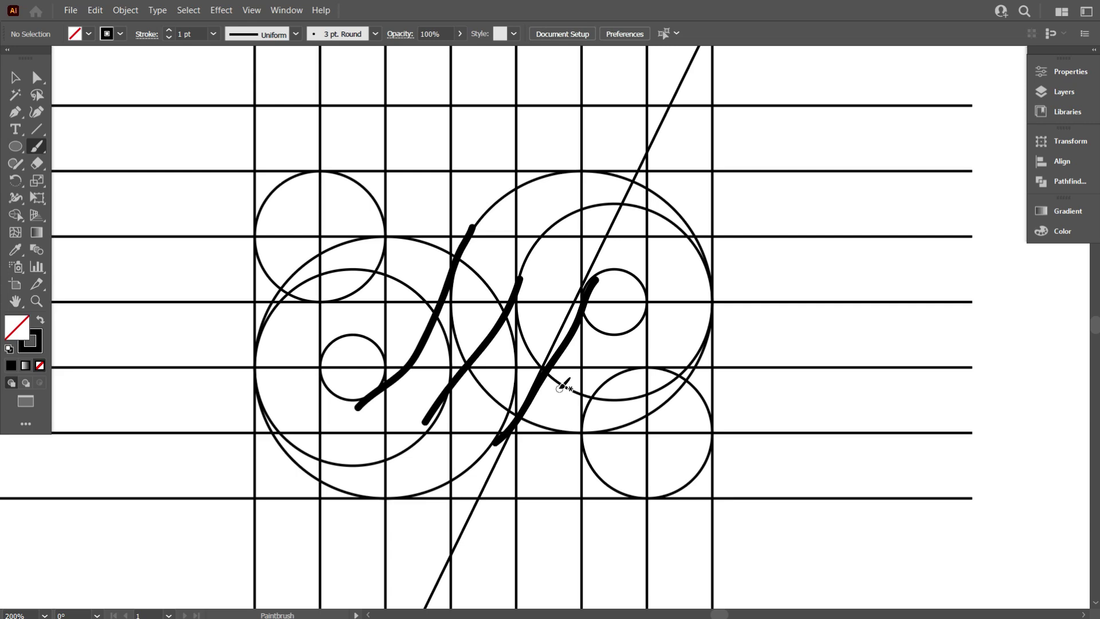
key(ctrl+y)
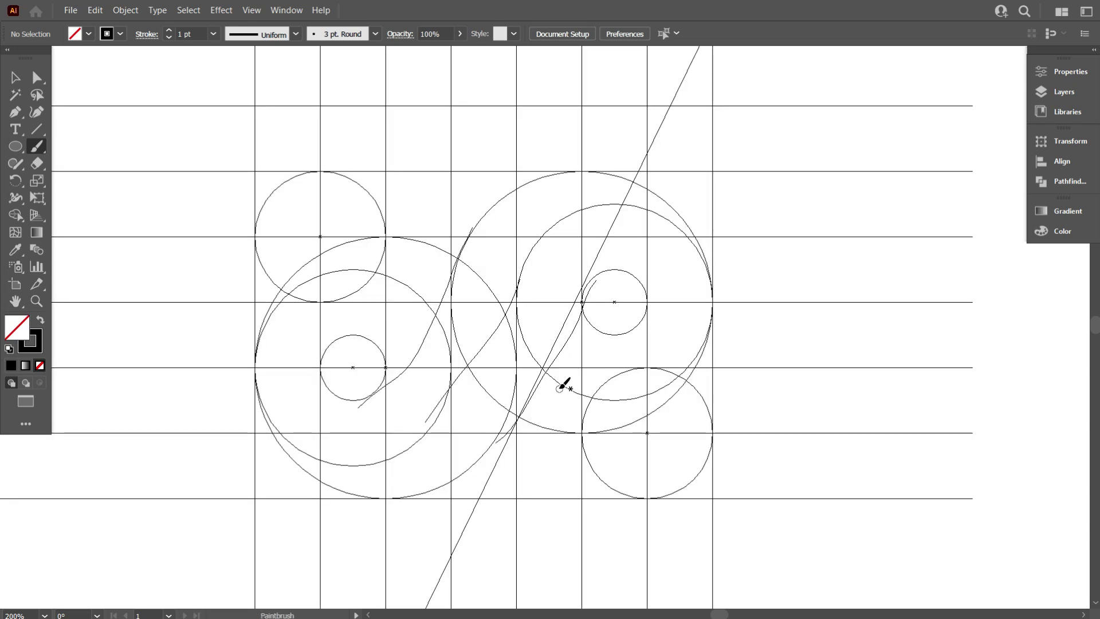
key(ctrl+z)
key(ctrl+z)
key(ctrl+z)
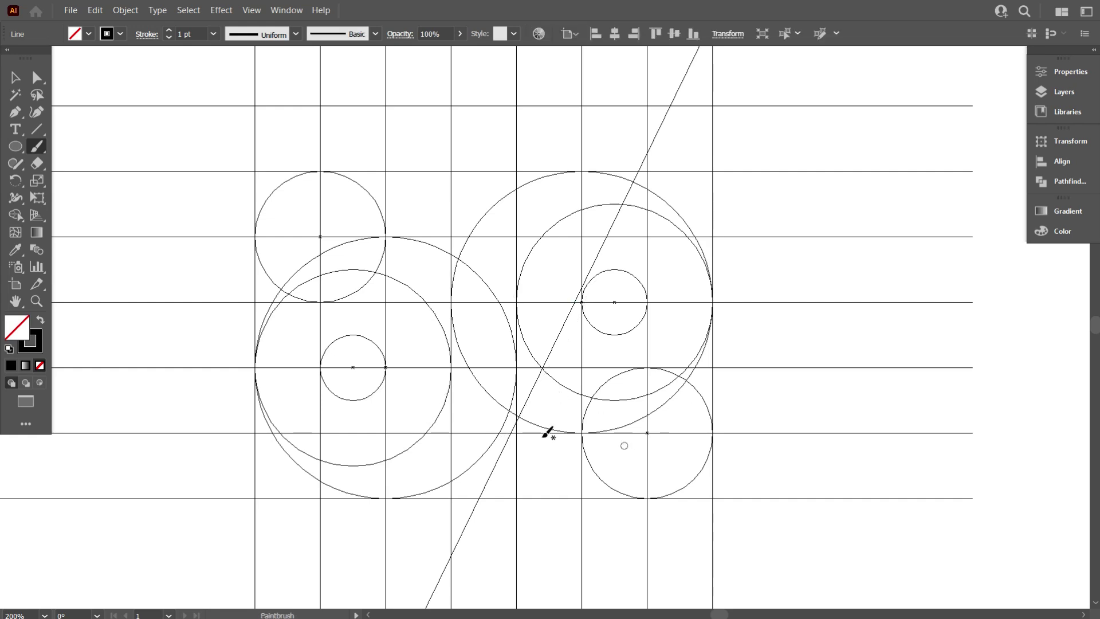
click(16, 77)
Step: Lower the diagonal line's angle to 242° and nudge it slightly right
scroll(559, 363, down, 2)
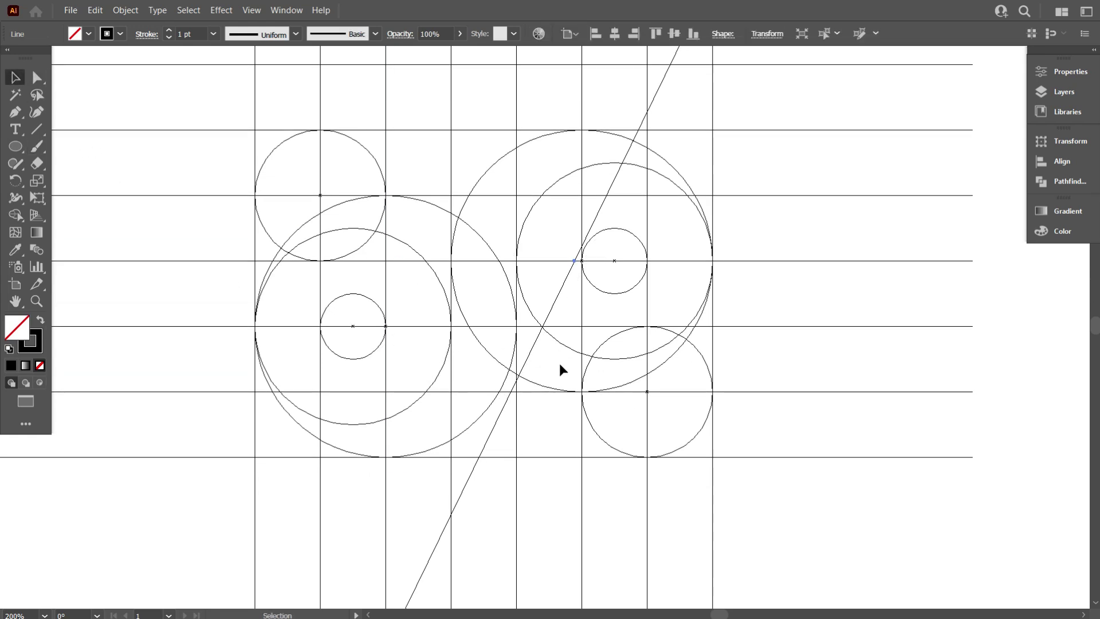
scroll(541, 329, up, 1)
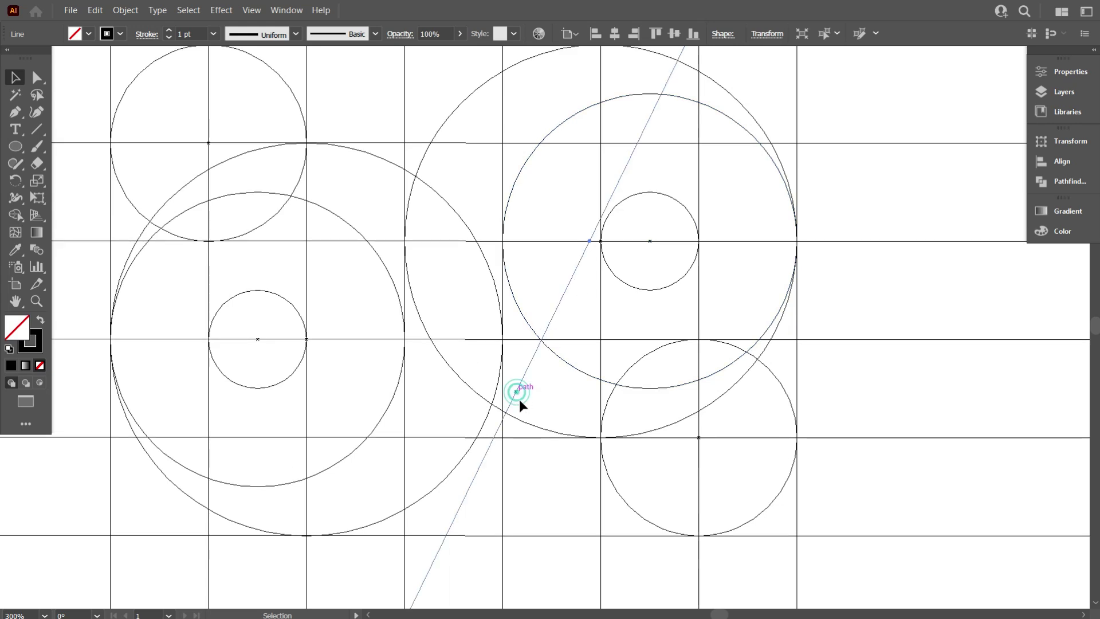
scroll(520, 407, up, 1)
click(766, 34)
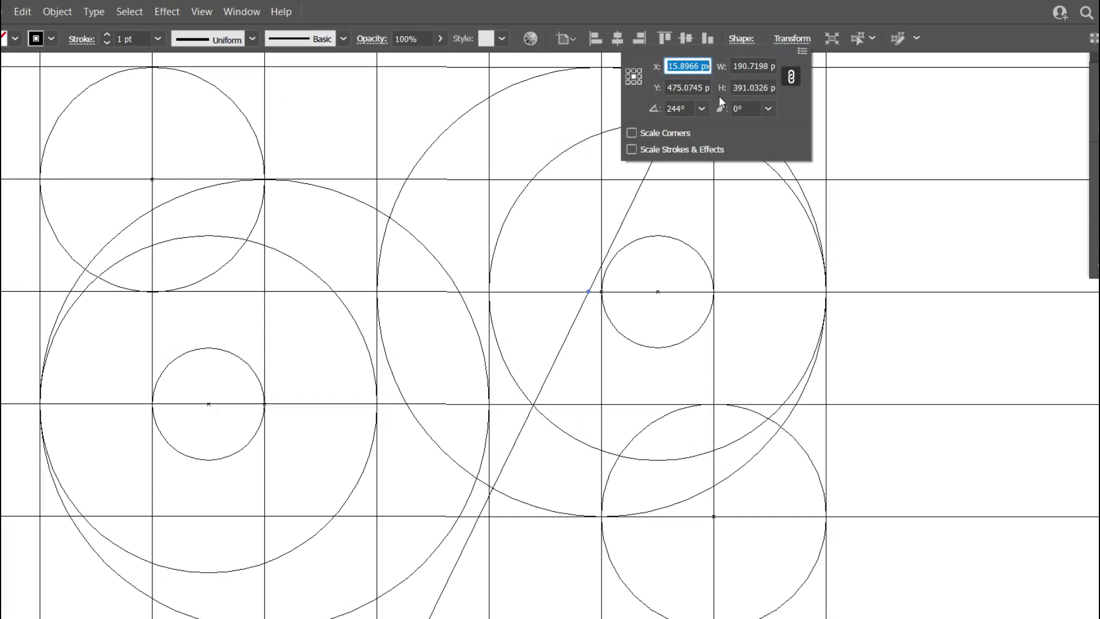
click(691, 108)
key(Down)
key(Down)
key(Down)
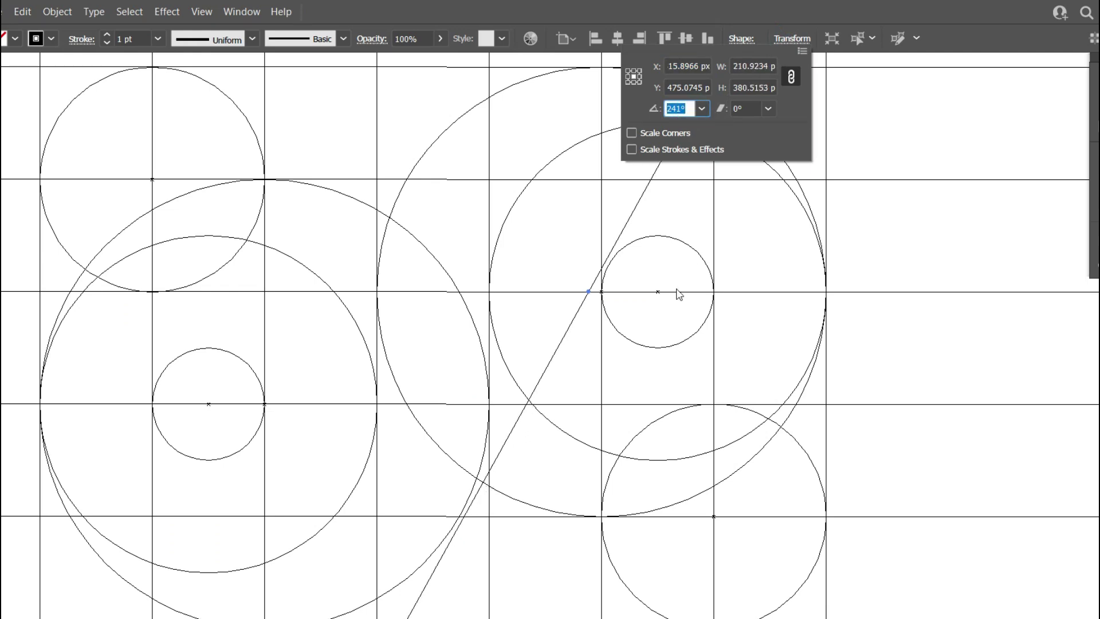
click(654, 375)
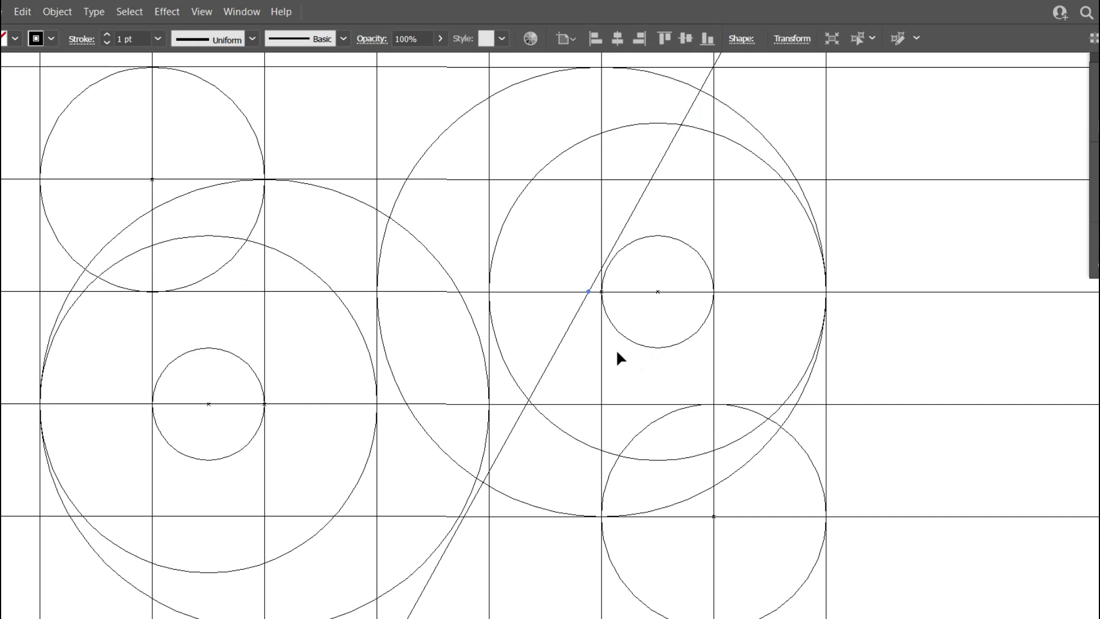
key(Right)
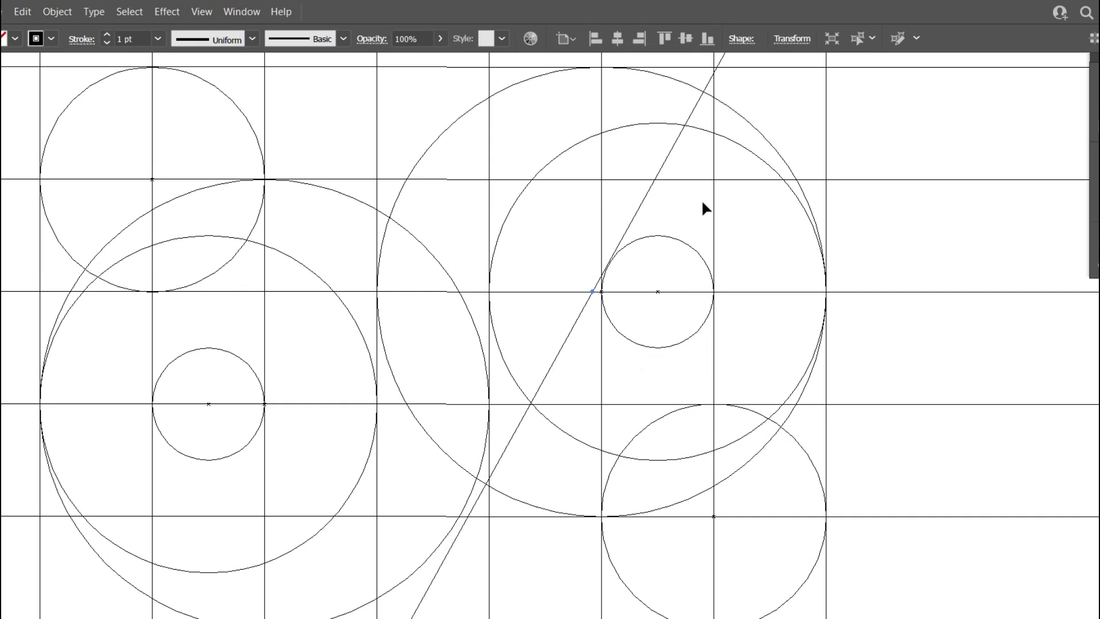
Step: Lower the diagonal line's angle further to 239°
click(793, 39)
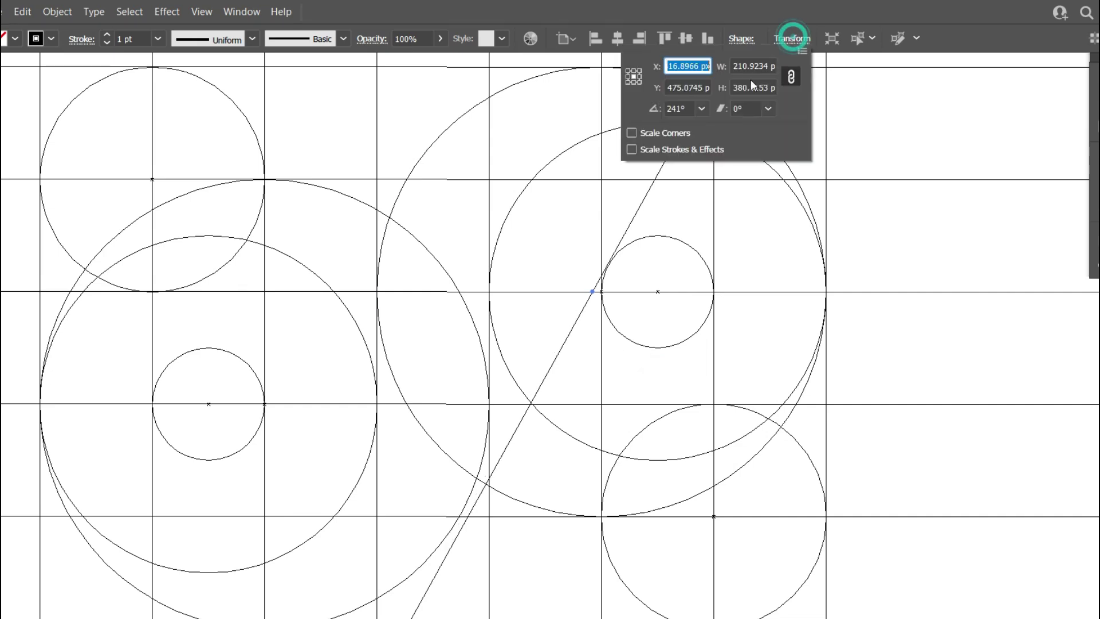
click(693, 106)
key(Down)
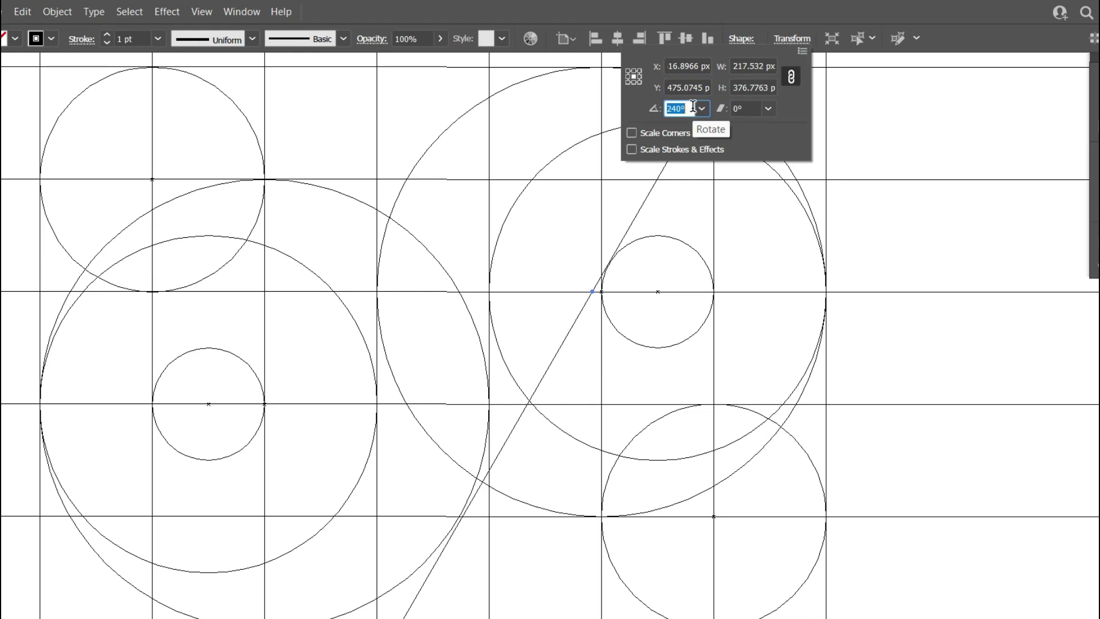
key(Down)
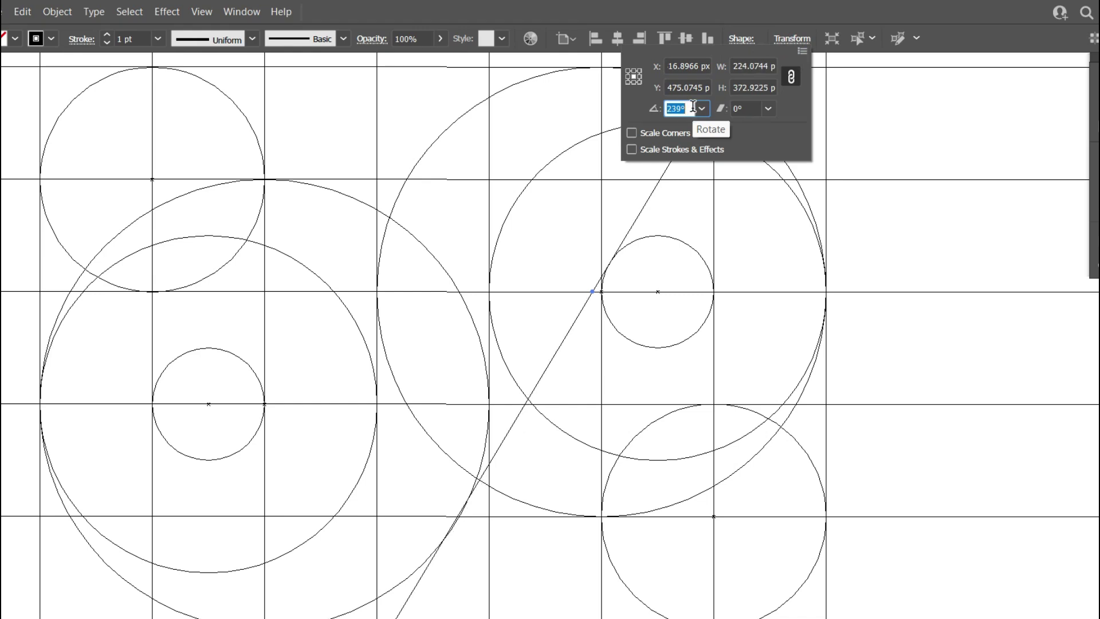
click(655, 370)
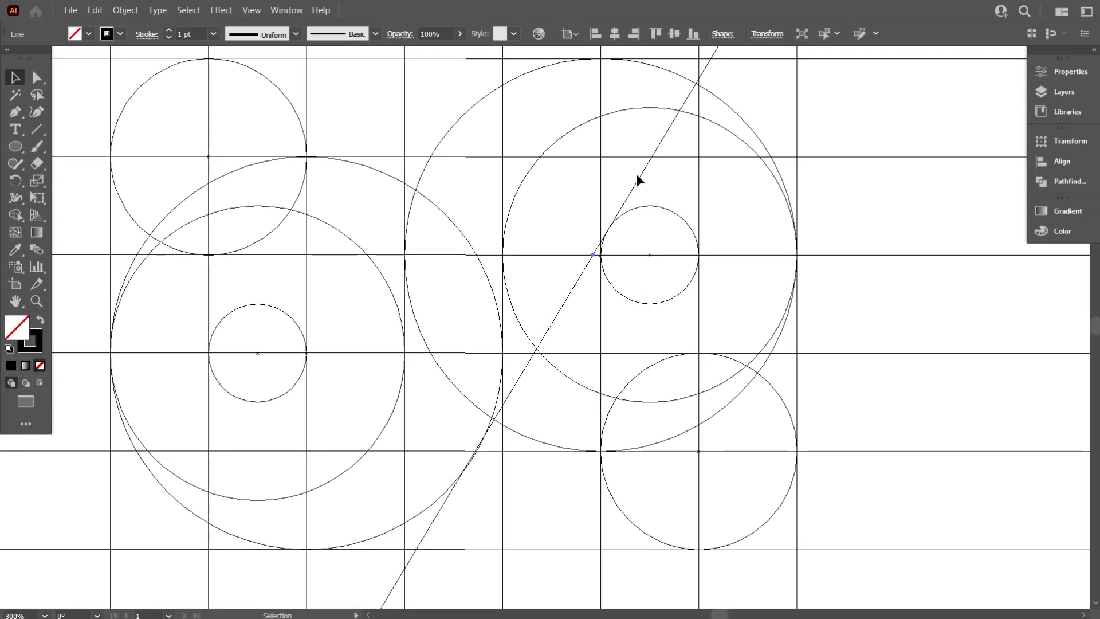
Step: Recheck the line's angle, trying 238° and 240° before settling at 239°
click(637, 178)
click(767, 34)
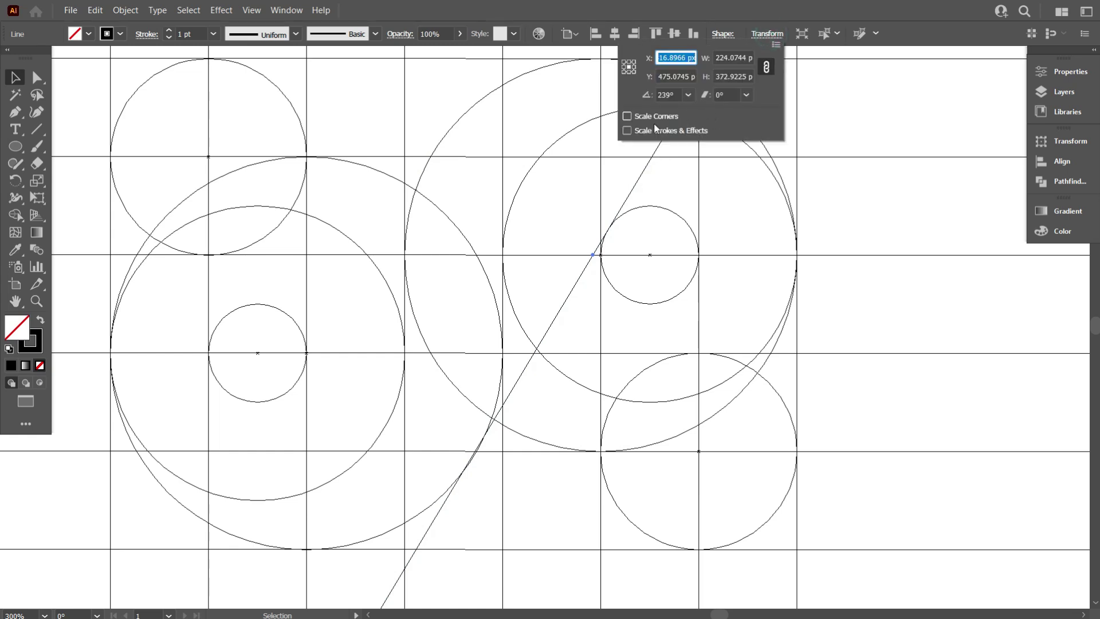
click(725, 190)
scroll(628, 246, down, 1)
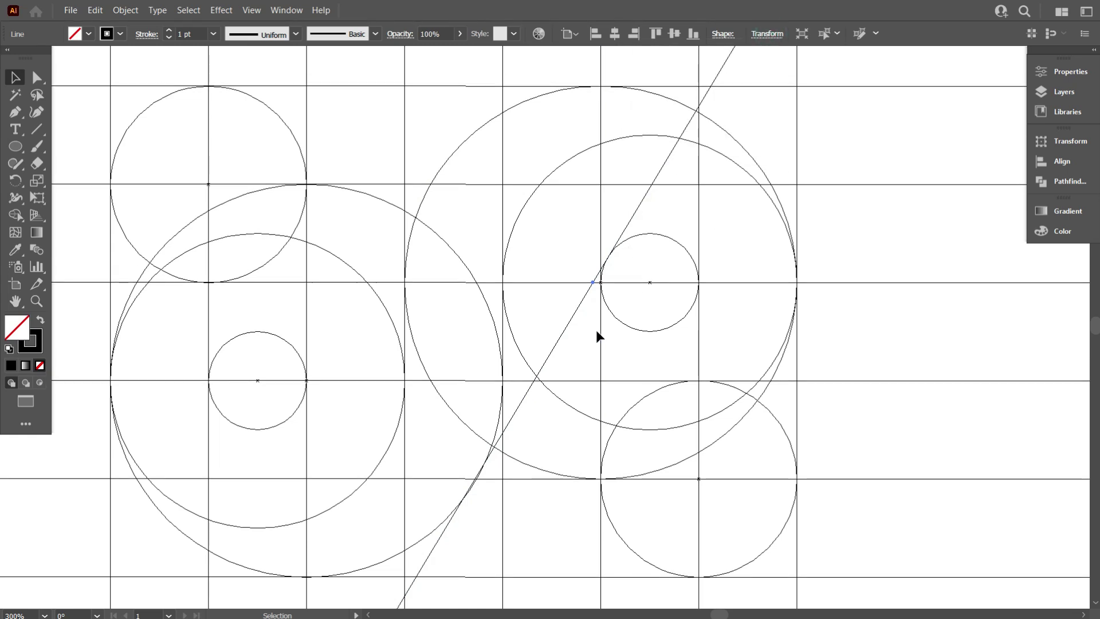
scroll(489, 442, up, 2)
scroll(550, 389, up, 2)
scroll(686, 139, up, 2)
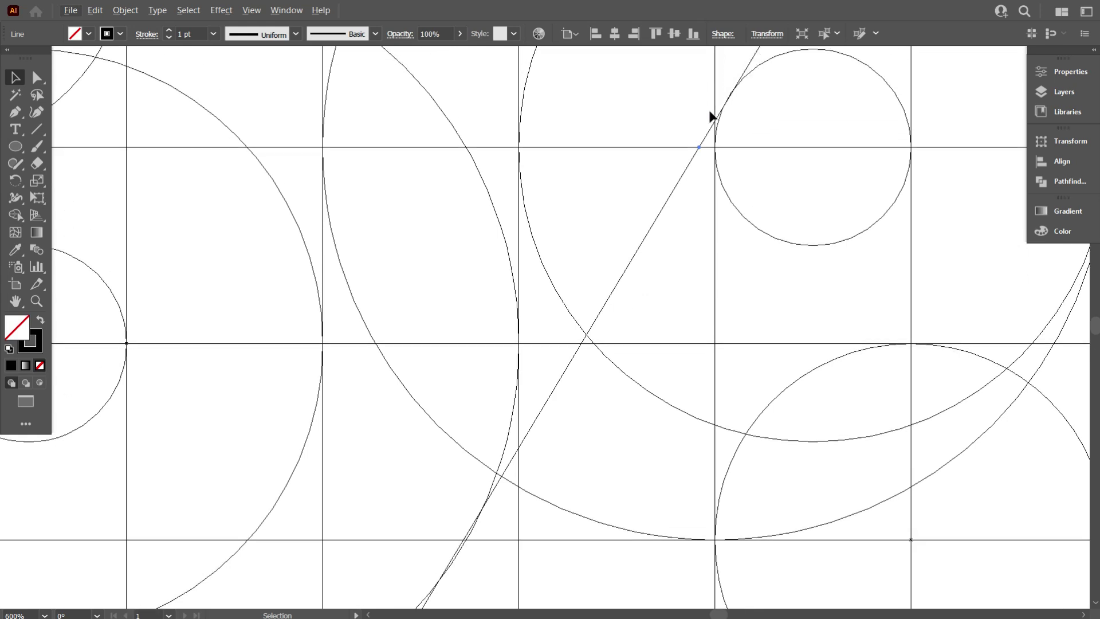
scroll(728, 103, up, 2)
scroll(744, 110, up, 1)
scroll(704, 183, down, 2)
scroll(653, 229, down, 2)
scroll(648, 215, up, 3)
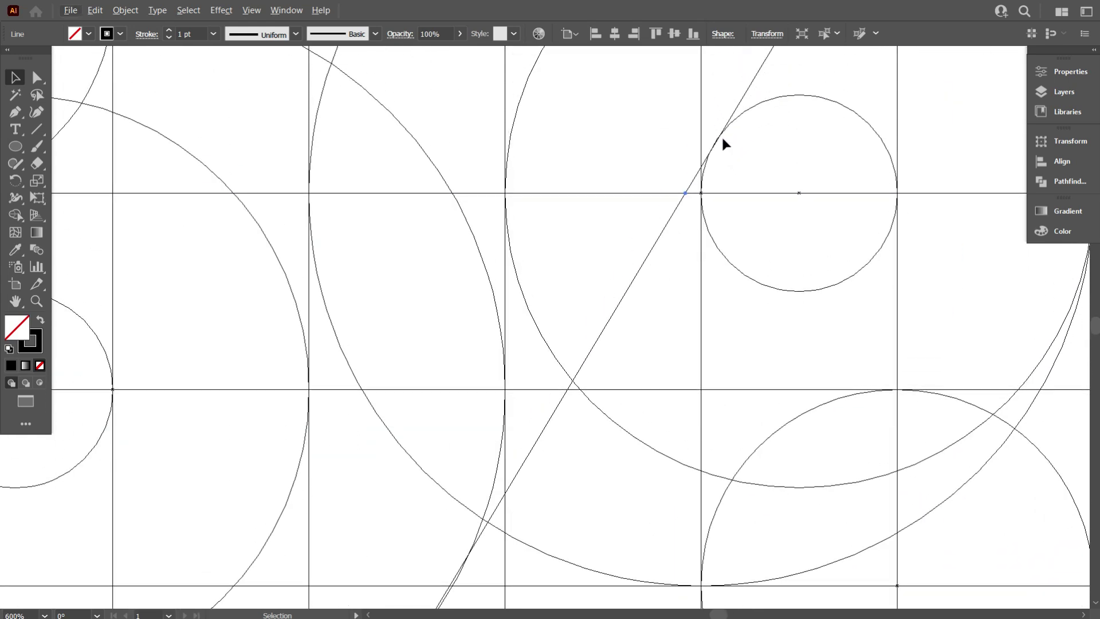
scroll(720, 135, up, 2)
scroll(716, 152, down, 2)
scroll(668, 172, down, 1)
scroll(641, 248, down, 1)
scroll(562, 366, down, 1)
scroll(715, 206, up, 2)
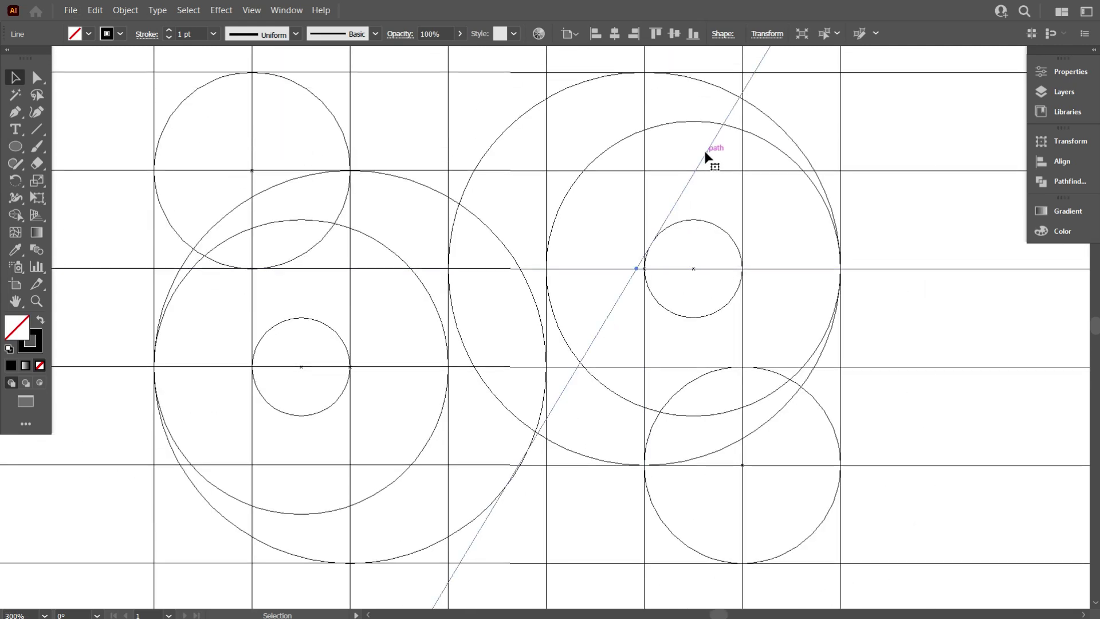
click(767, 34)
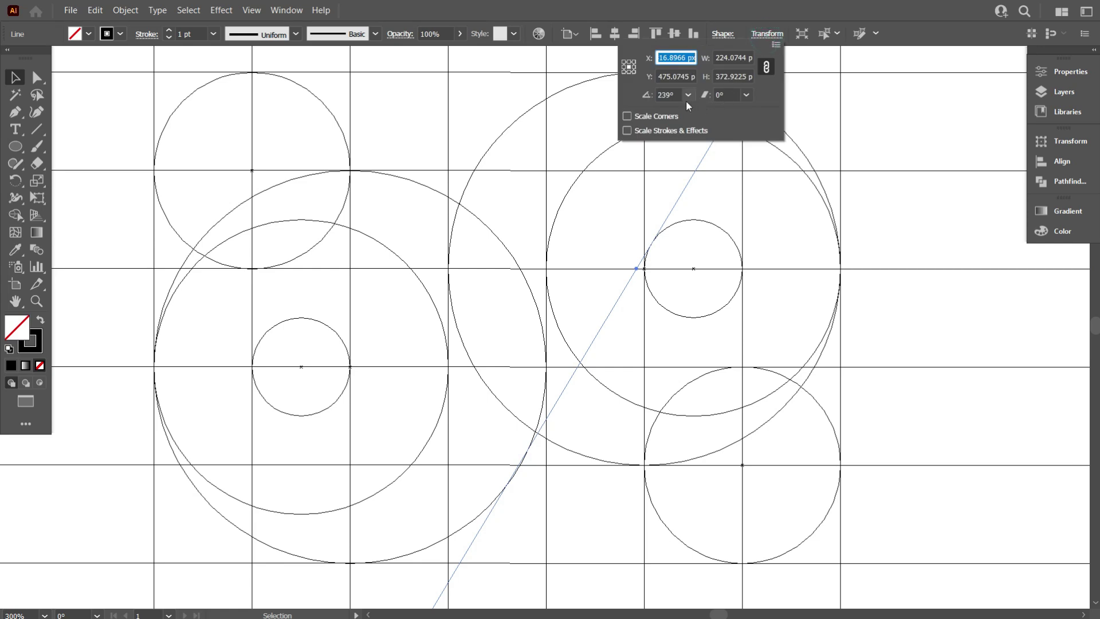
click(666, 94)
key(Down)
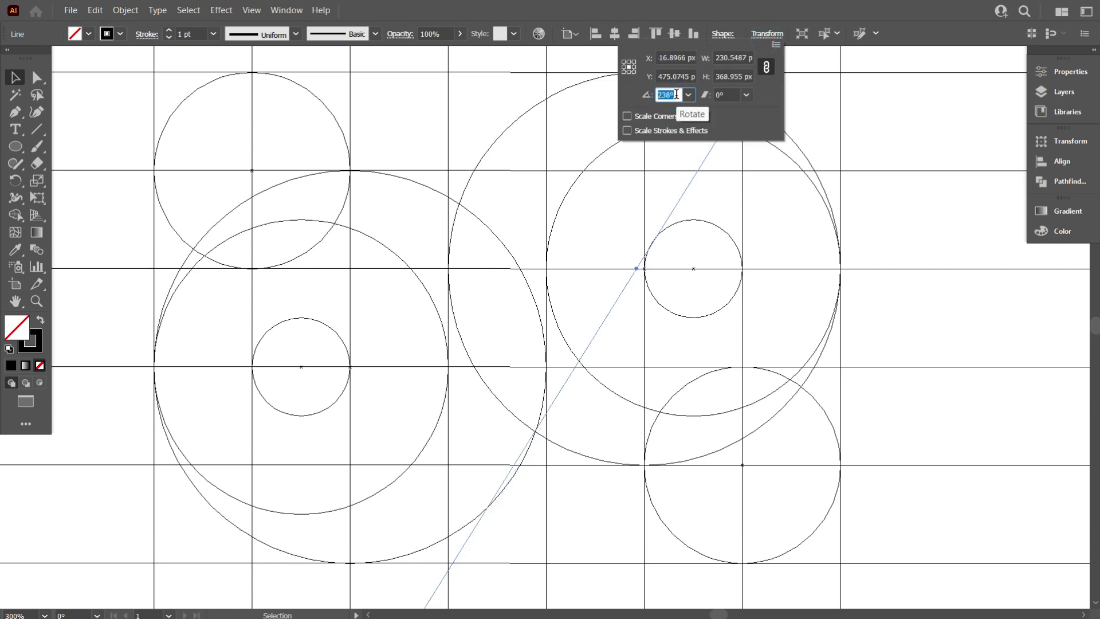
key(Up)
key(Up)
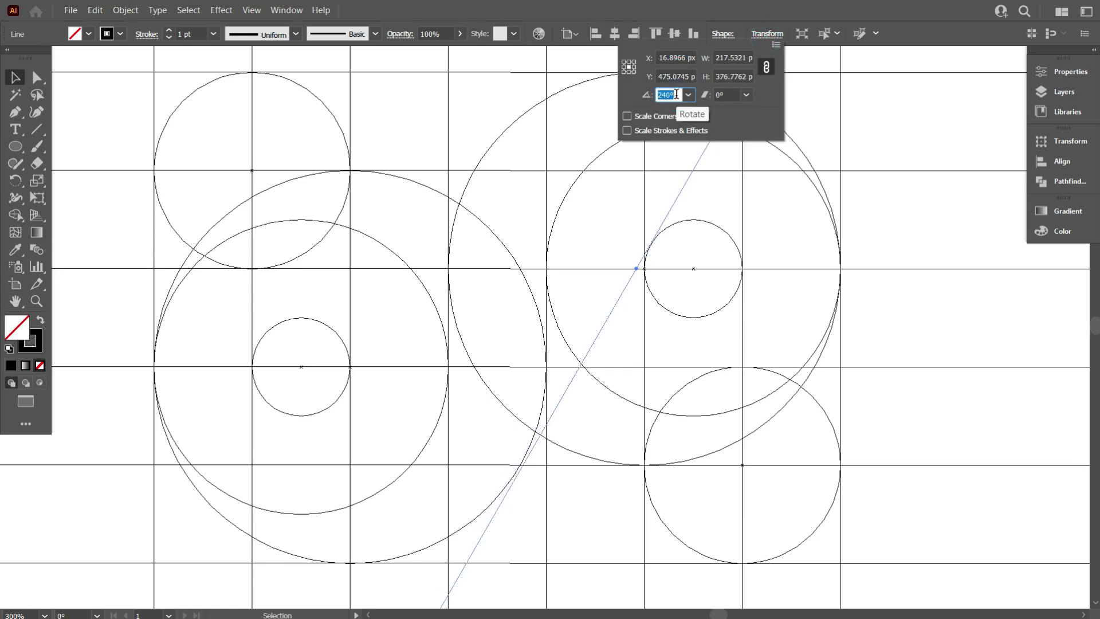
key(Down)
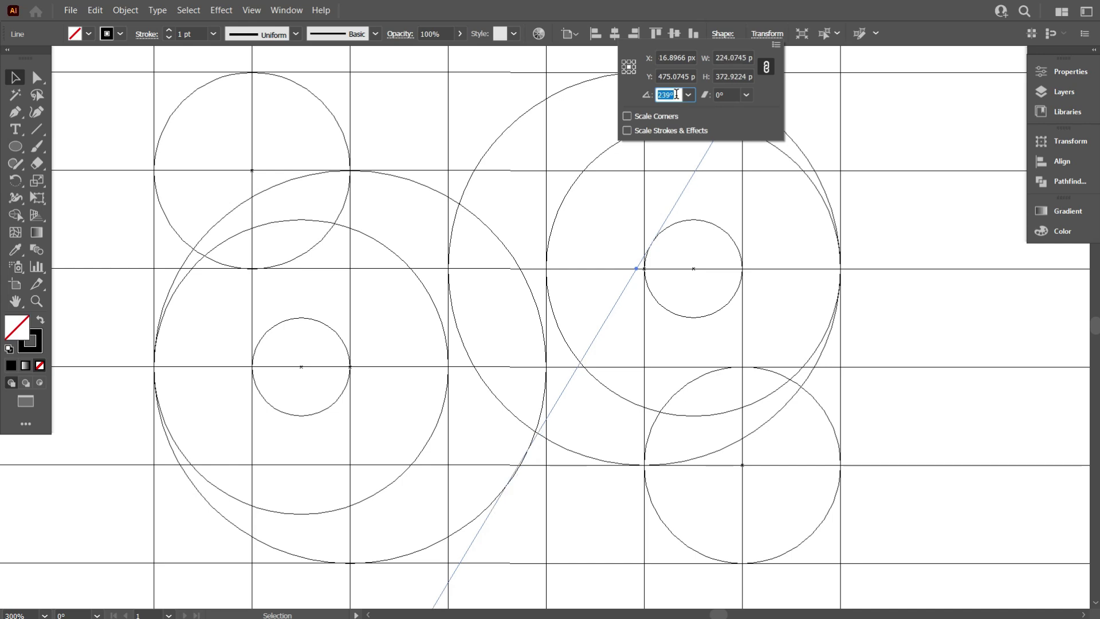
key(Up)
key(Down)
Step: Nudge the diagonal line toward the tangent of the large left circle
click(483, 109)
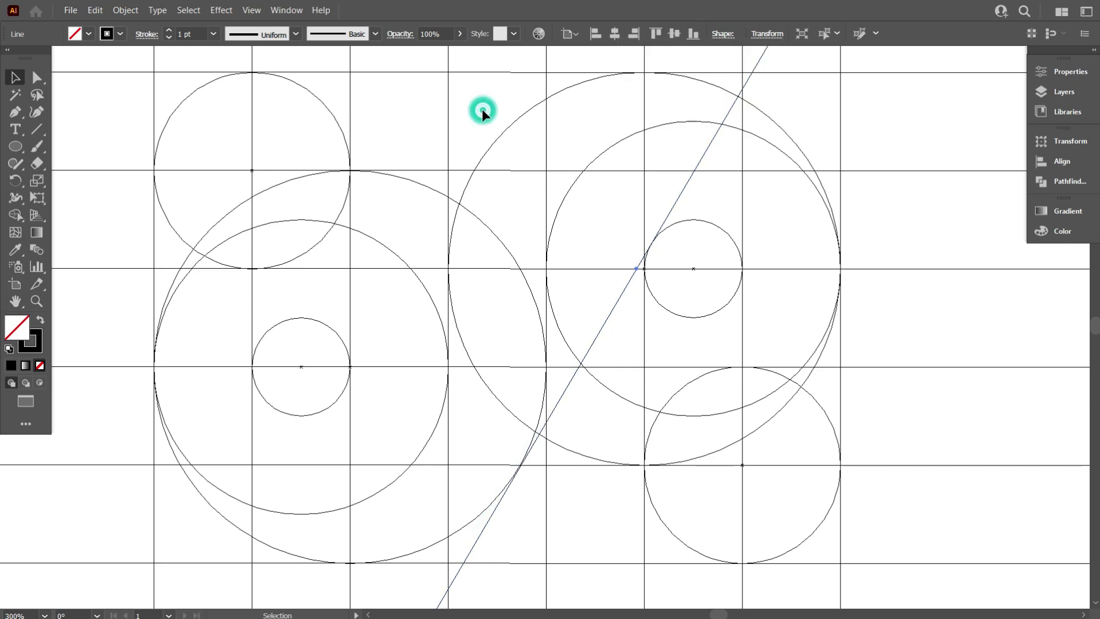
scroll(555, 447, up, 1)
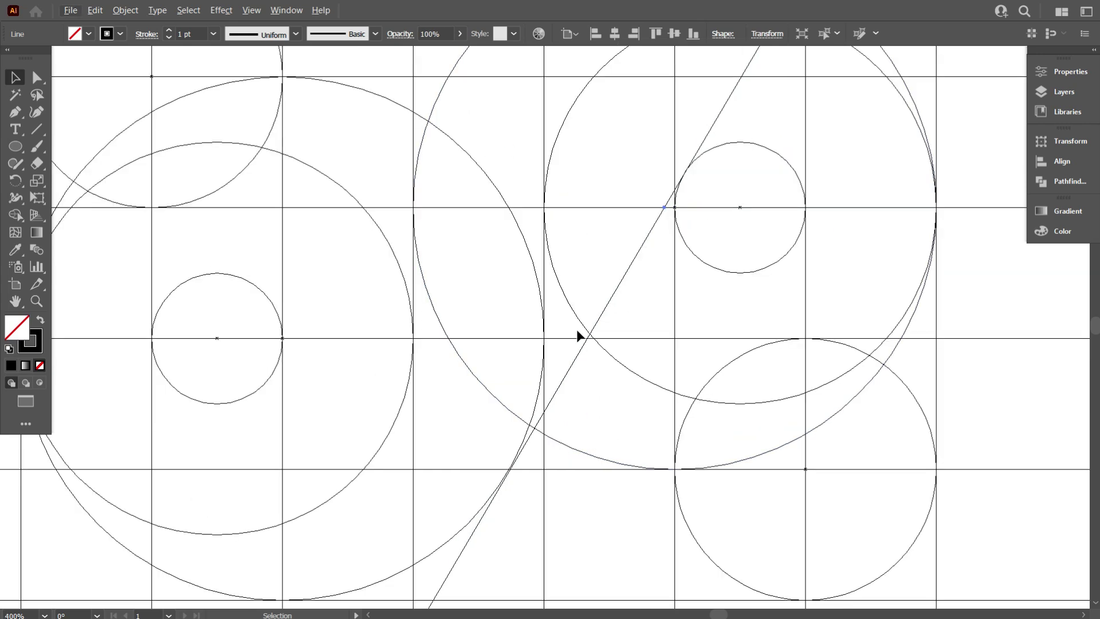
scroll(688, 204, up, 2)
scroll(700, 115, up, 1)
scroll(704, 138, up, 4)
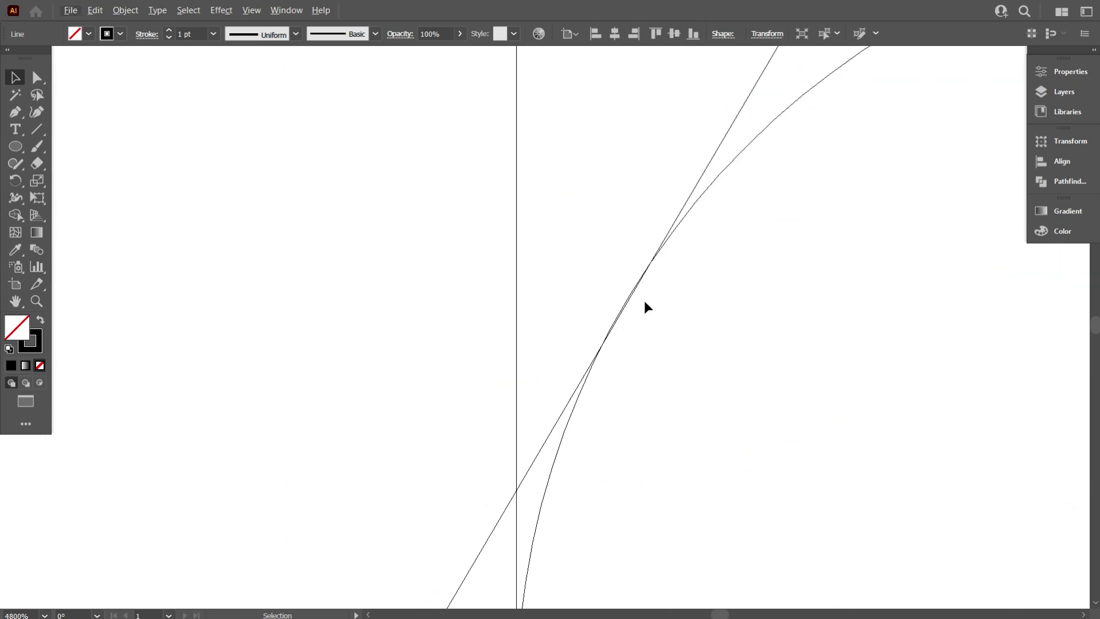
scroll(644, 301, down, 7)
scroll(638, 314, down, 2)
scroll(604, 348, down, 1)
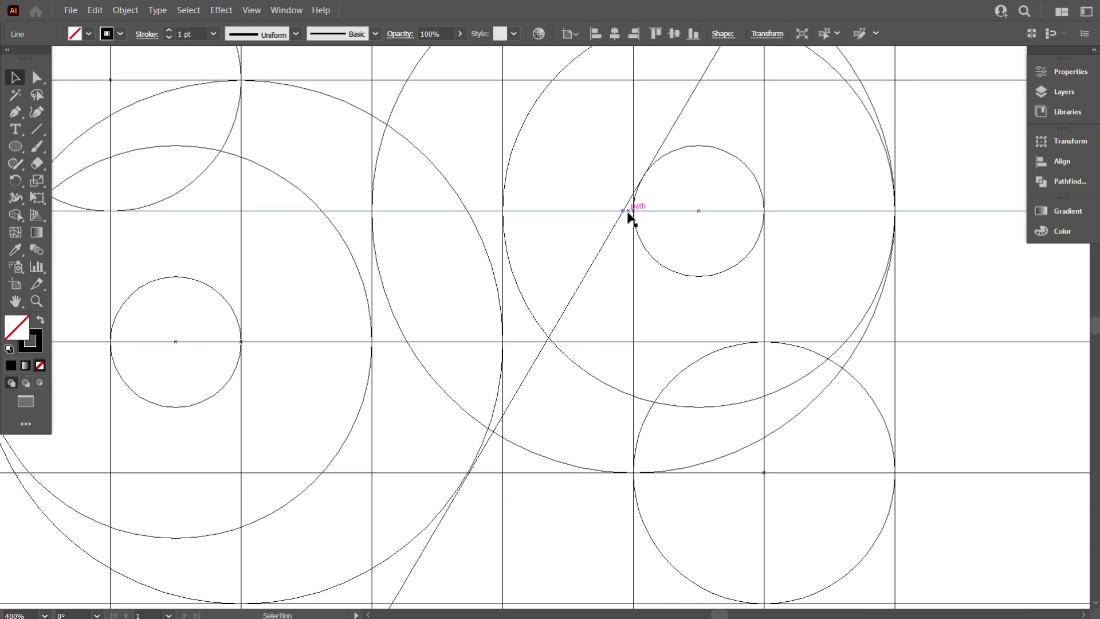
scroll(624, 209, up, 3)
scroll(617, 248, down, 1)
scroll(515, 355, down, 3)
scroll(424, 458, down, 2)
scroll(409, 466, down, 1)
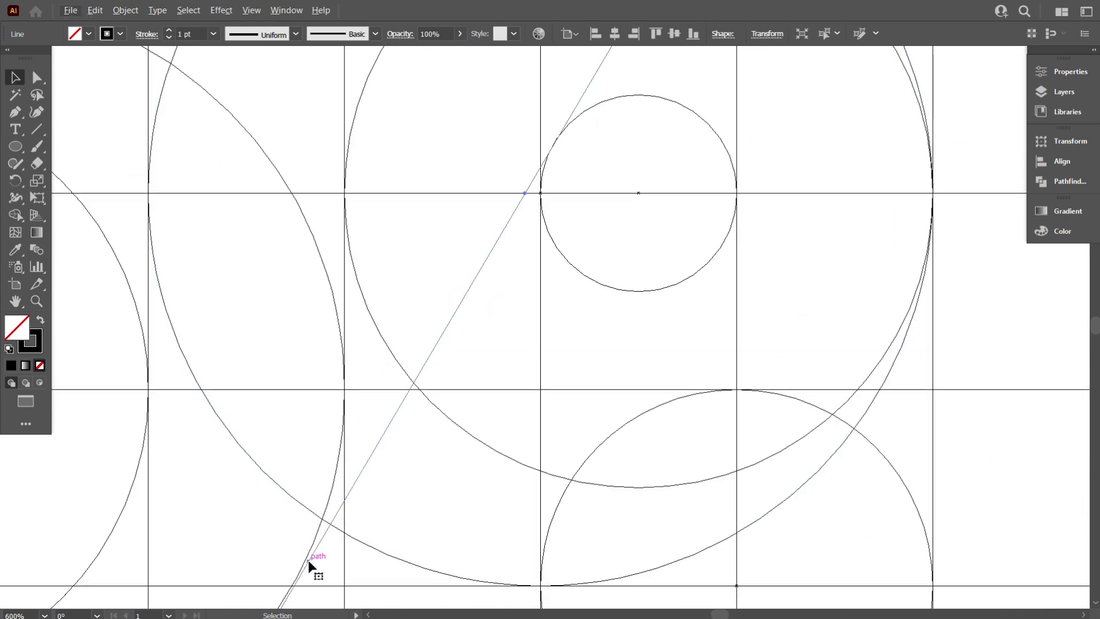
drag(307, 562, 307, 570)
scroll(514, 452, up, 3)
scroll(596, 185, up, 3)
scroll(551, 201, up, 2)
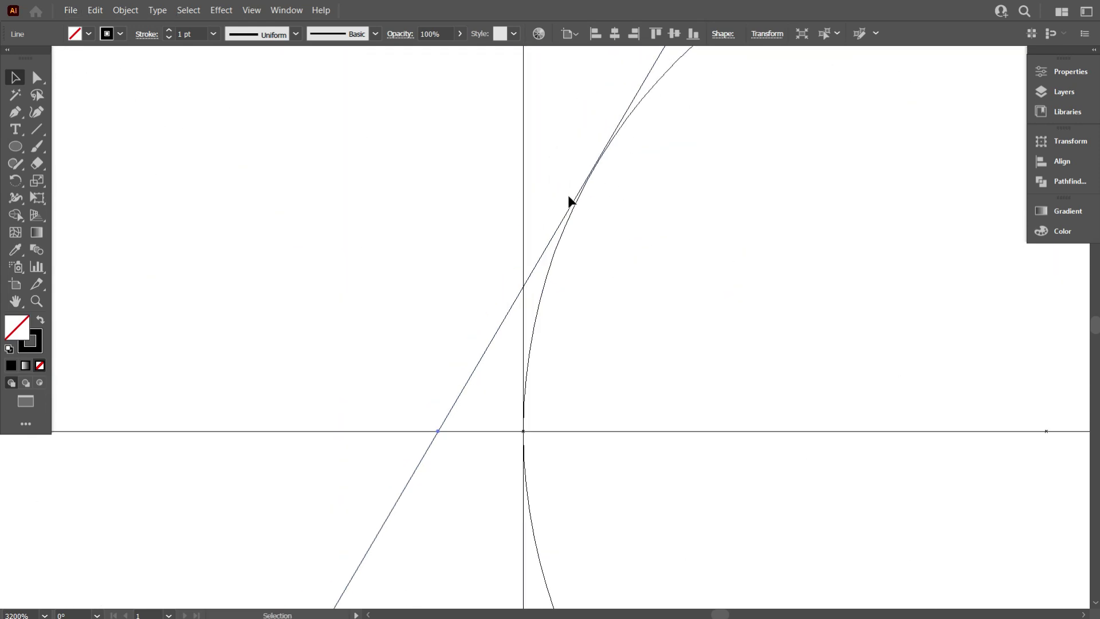
scroll(595, 180, down, 4)
scroll(539, 308, down, 1)
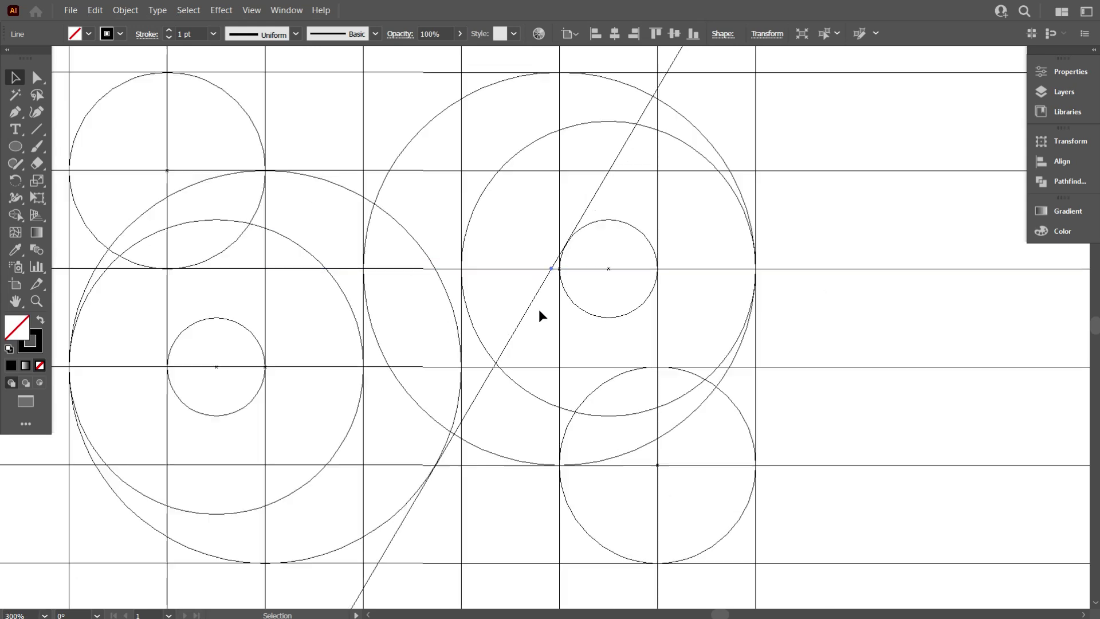
scroll(515, 350, down, 2)
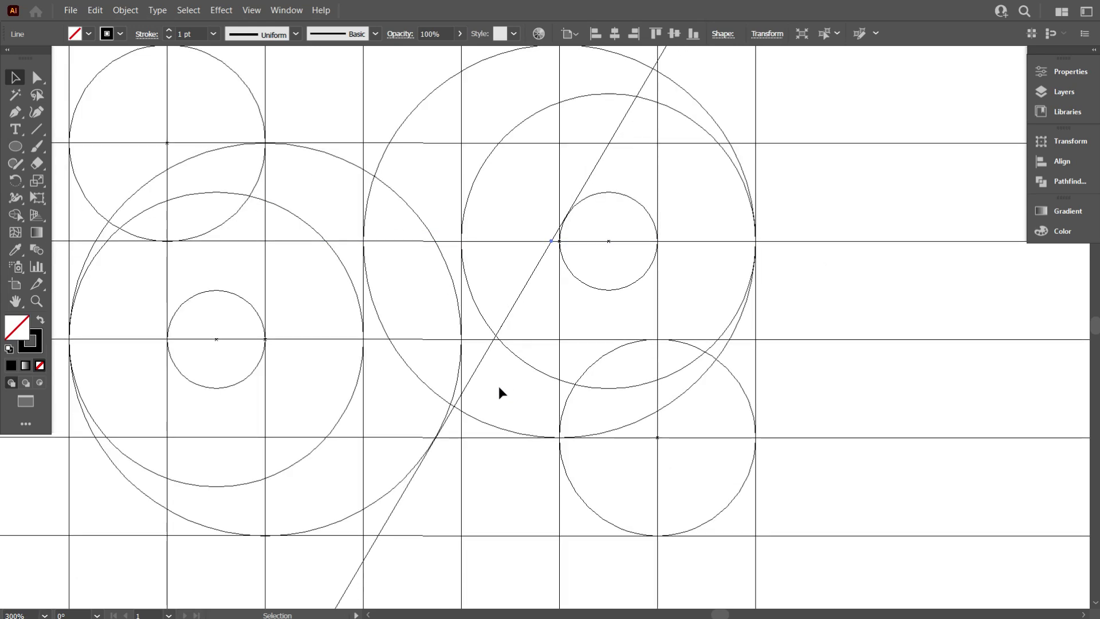
Step: Enter 239° as the diagonal line's rotation angle in Transform
click(539, 268)
click(767, 34)
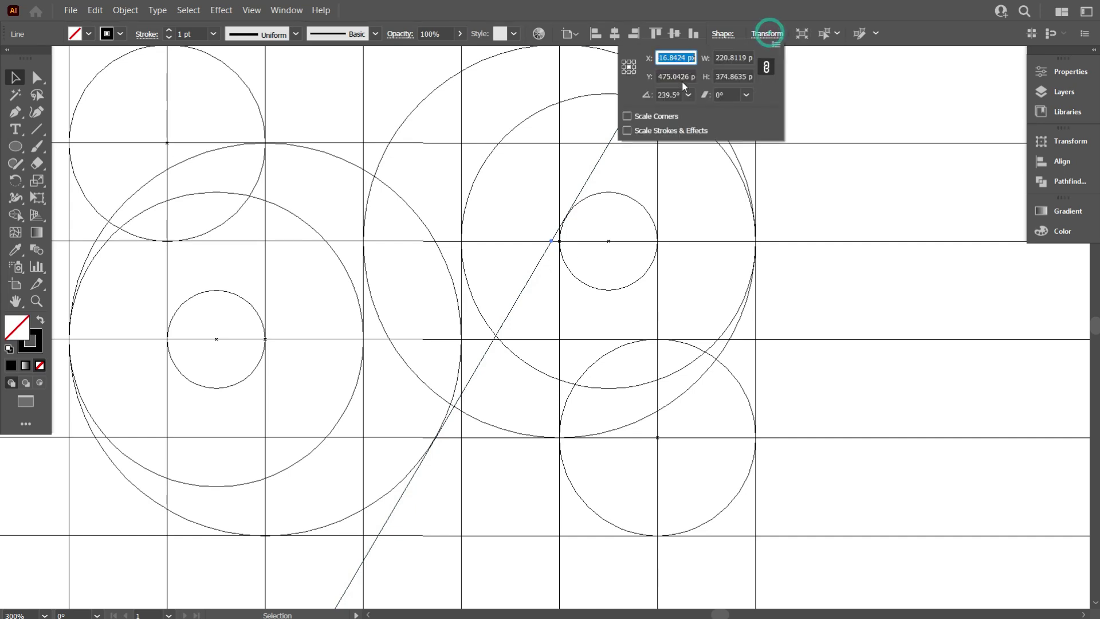
click(675, 95)
text(239)
key(Return)
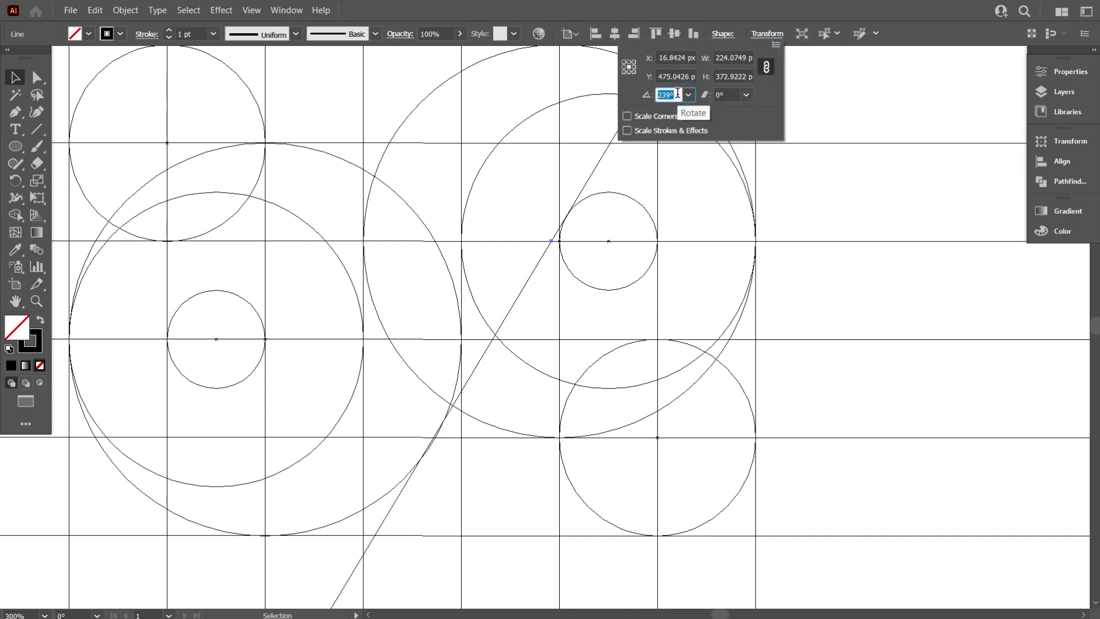
click(606, 322)
Step: Snap the diagonal line onto the small circle's leftmost point, grazing the large left circle
scroll(430, 449, up, 1)
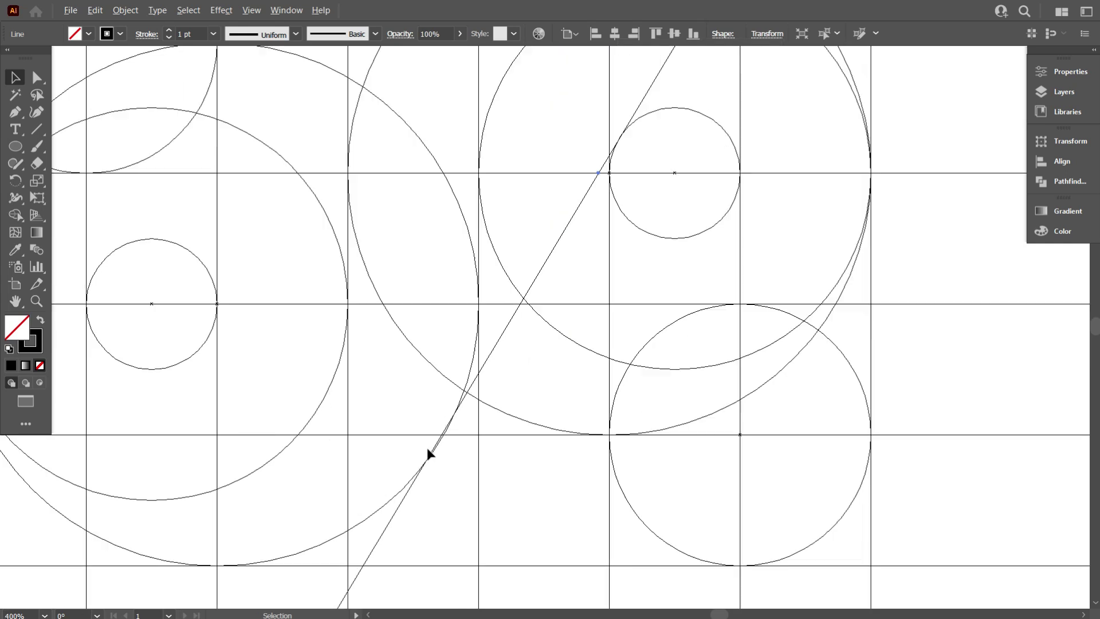
scroll(467, 428, up, 2)
scroll(501, 402, up, 1)
scroll(654, 269, up, 2)
scroll(614, 269, up, 3)
scroll(779, 170, down, 2)
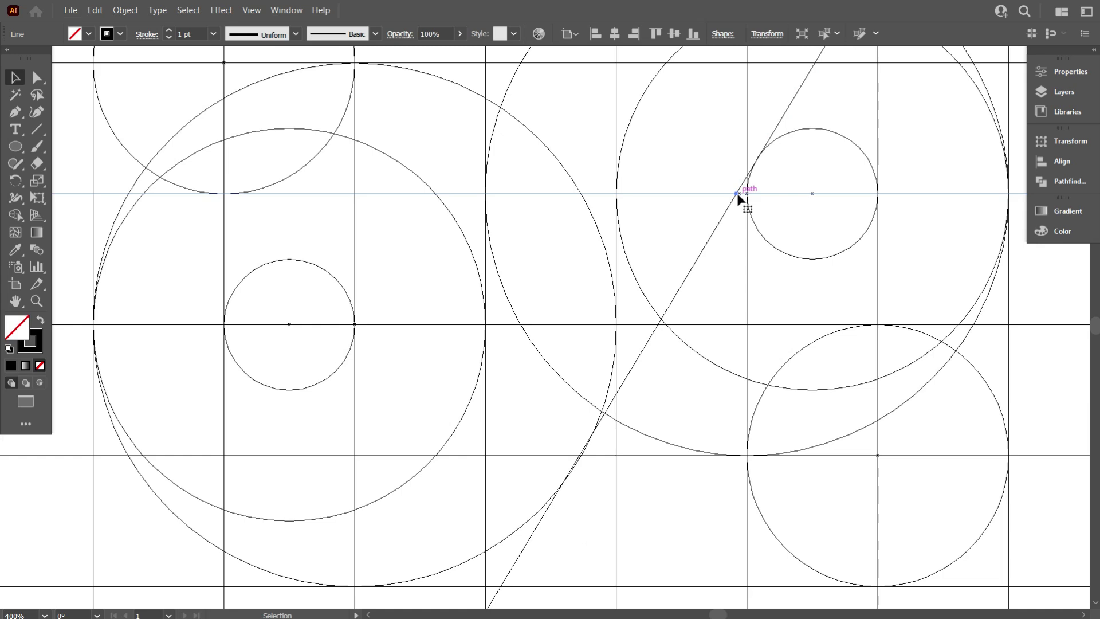
drag(737, 194, 740, 195)
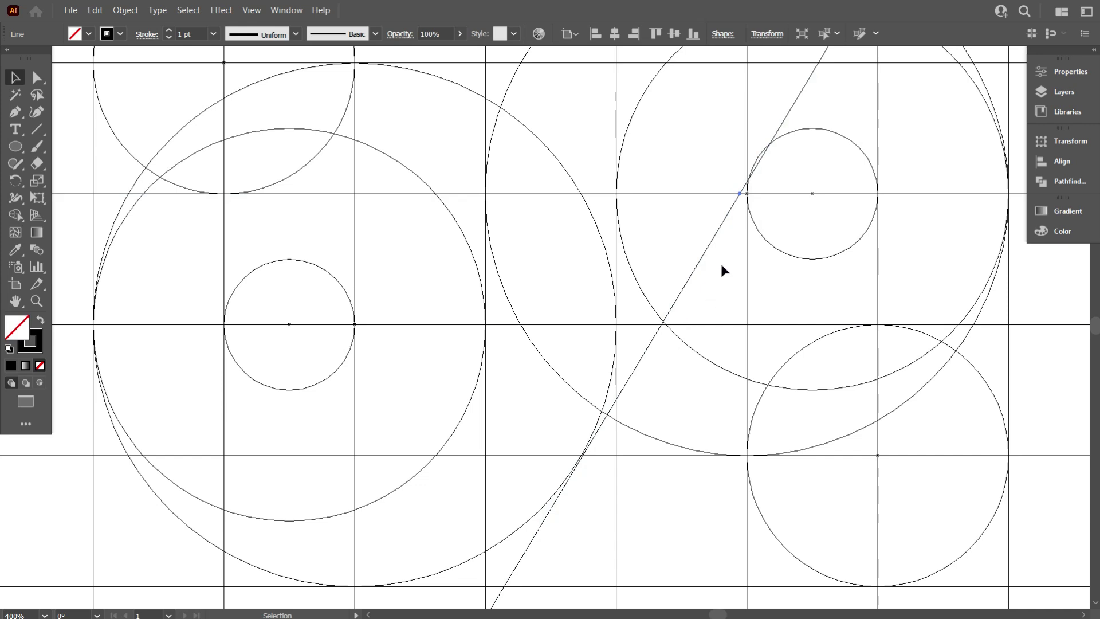
click(729, 276)
scroll(652, 338, down, 2)
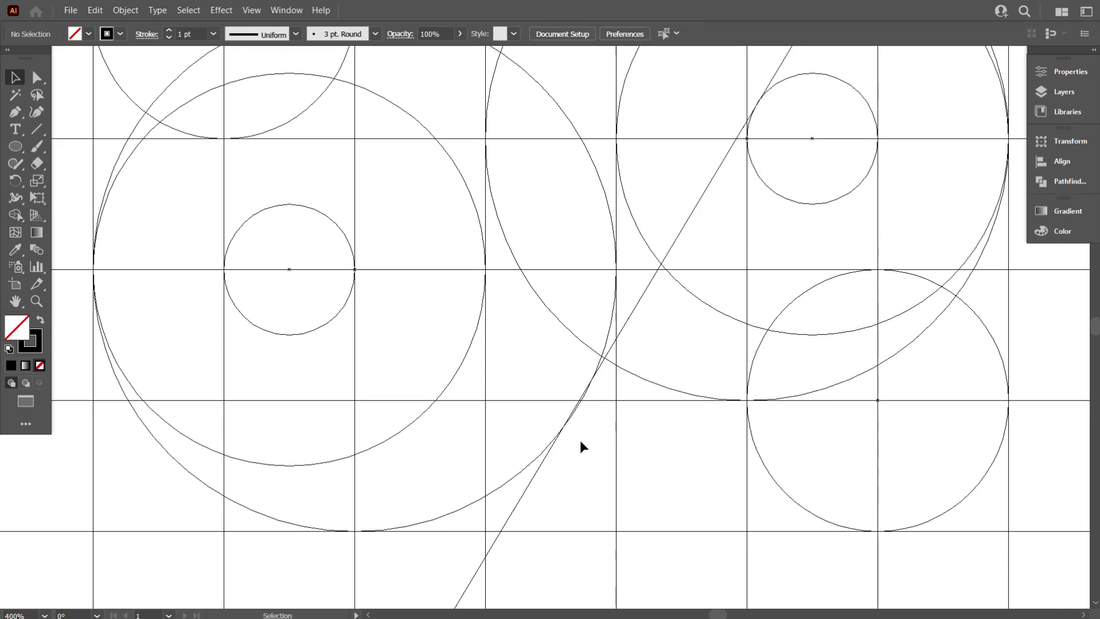
scroll(557, 435, up, 1)
scroll(567, 427, down, 1)
scroll(607, 372, up, 1)
scroll(607, 372, down, 1)
scroll(666, 308, down, 1)
scroll(666, 308, up, 2)
scroll(534, 348, down, 1)
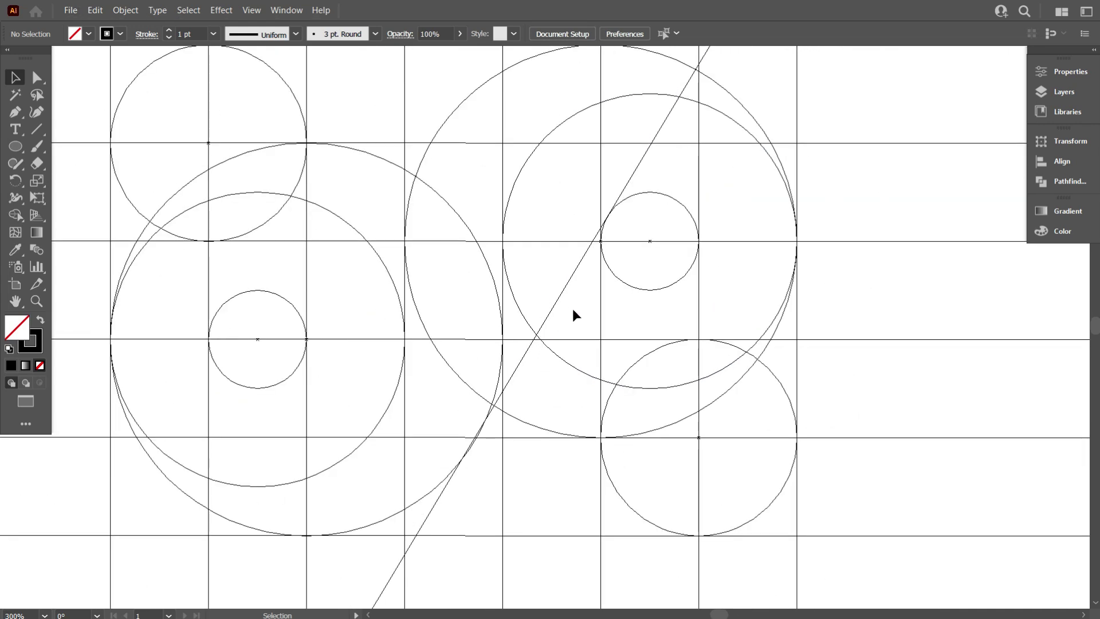
Step: Alt-drag a parallel copy of the diagonal line leftward onto the circle intersections
drag(568, 285, 467, 274)
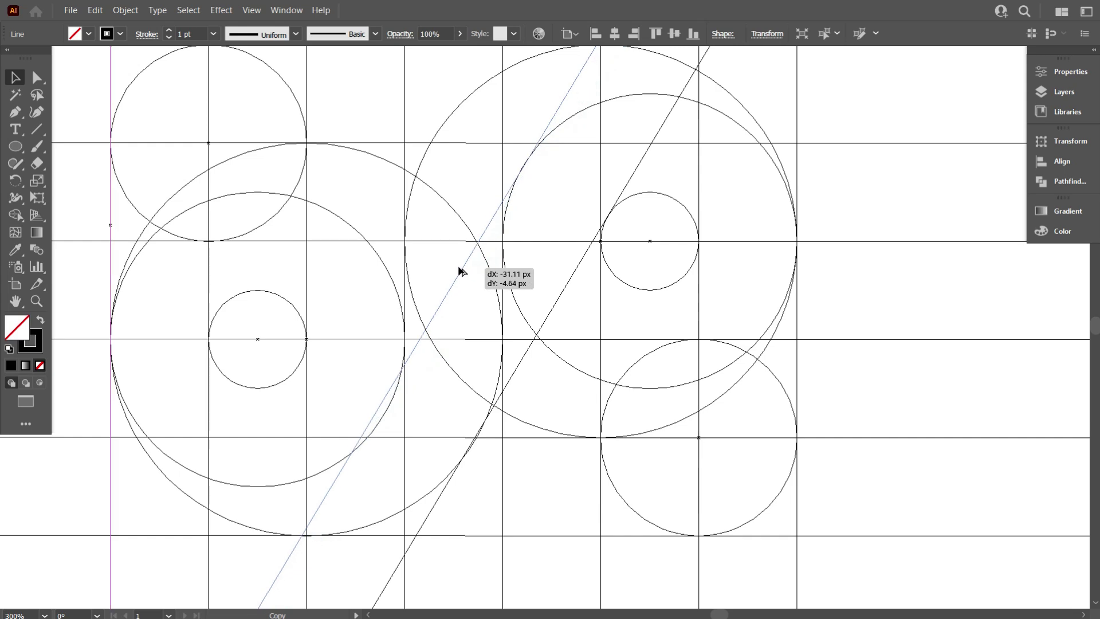
mouse_move(466, 275)
mouse_down()
mouse_move(418, 260)
mouse_move(432, 277)
mouse_move(445, 266)
mouse_move(383, 224)
mouse_move(391, 239)
mouse_move(372, 244)
mouse_up()
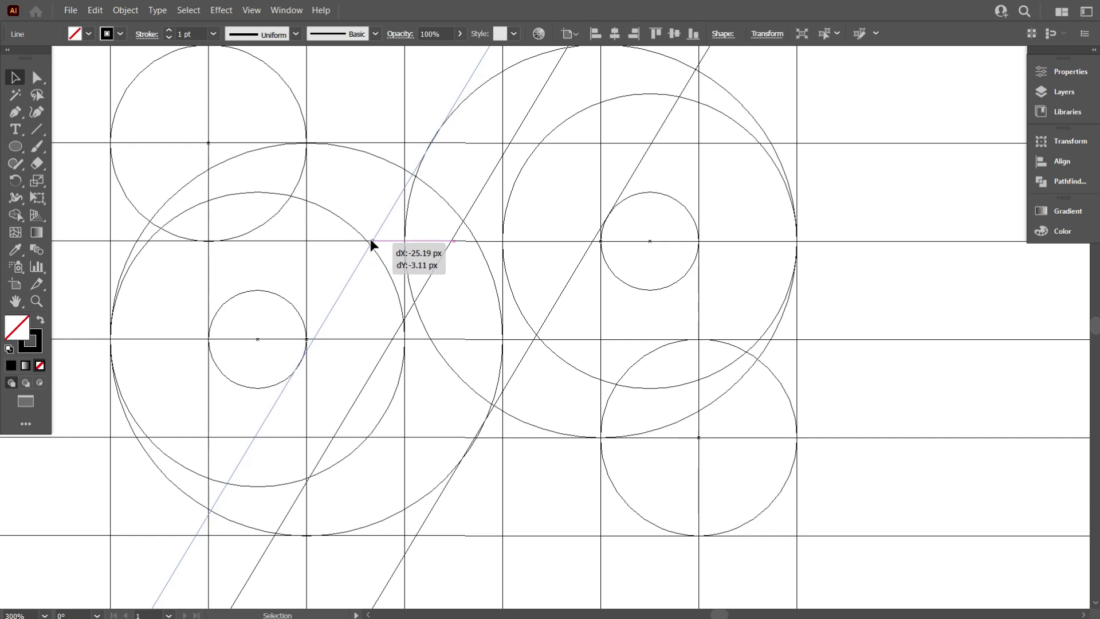
drag(371, 239, 370, 238)
scroll(417, 155, up, 5)
scroll(583, 160, down, 3)
scroll(455, 386, down, 2)
scroll(376, 410, up, 5)
scroll(378, 401, up, 1)
scroll(383, 389, down, 3)
scroll(436, 361, up, 1)
scroll(498, 281, up, 1)
scroll(618, 109, up, 5)
scroll(519, 274, down, 3)
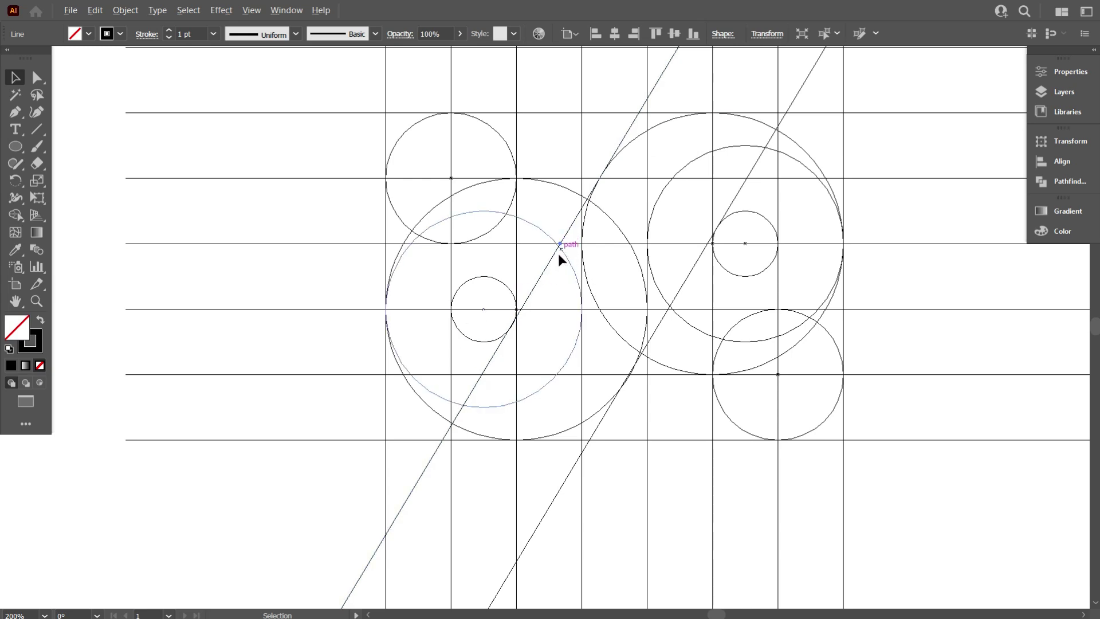
Step: Make a second parallel diagonal copy and snap it onto the circle intersection
mouse_move(545, 265)
mouse_down()
mouse_move(565, 280)
mouse_move(614, 276)
mouse_move(632, 246)
mouse_up()
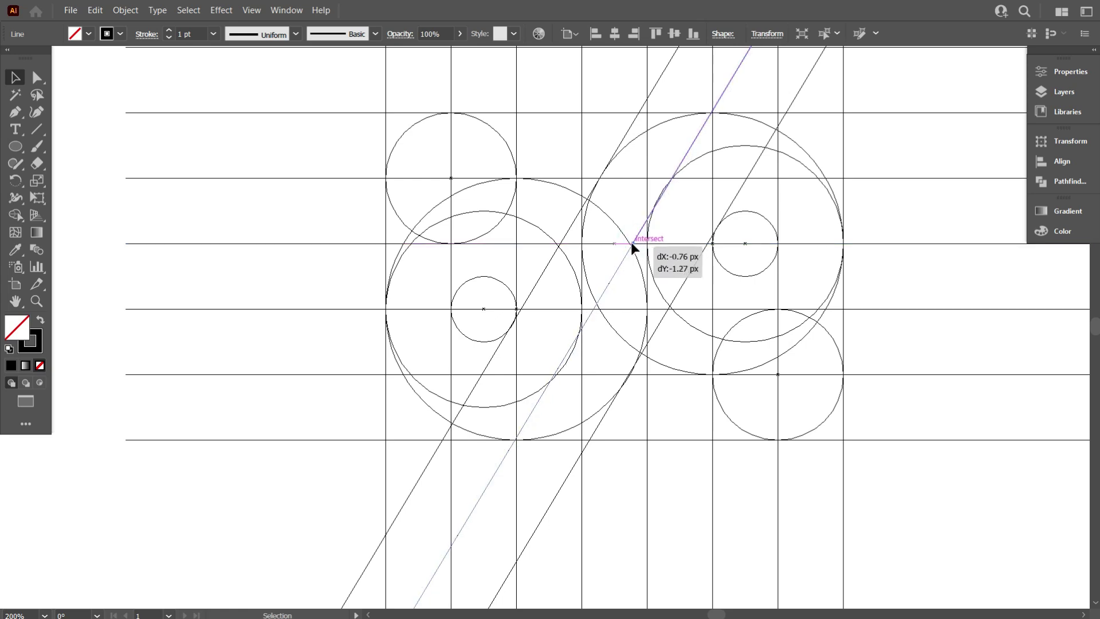
drag(632, 245, 627, 264)
click(628, 273)
scroll(628, 273, up, 2)
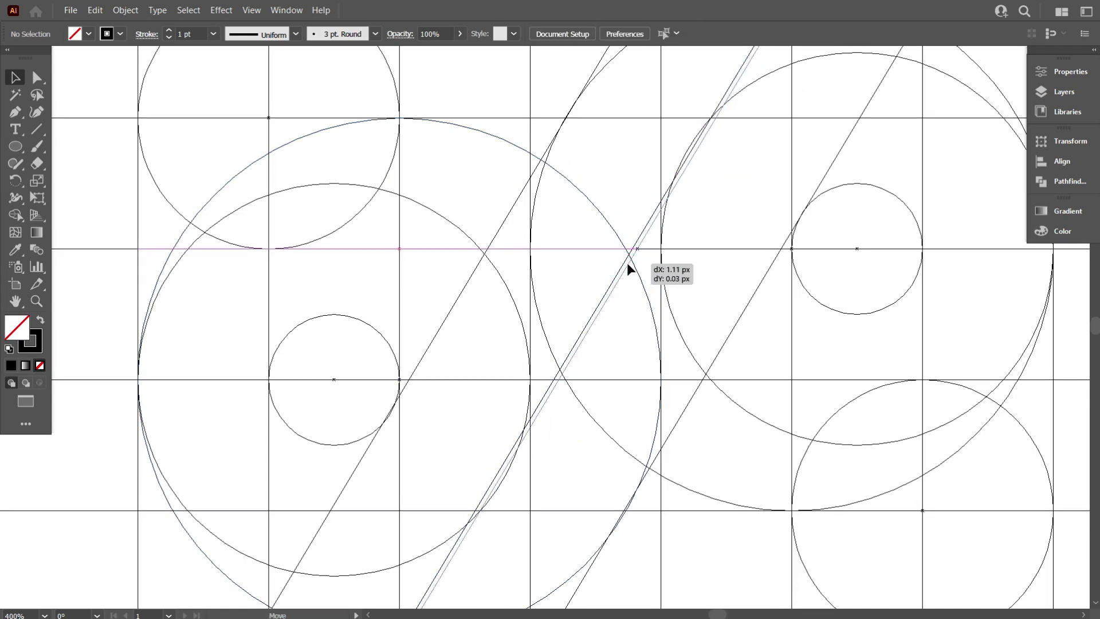
drag(627, 264, 623, 267)
click(612, 299)
scroll(607, 297, down, 2)
scroll(630, 321, down, 1)
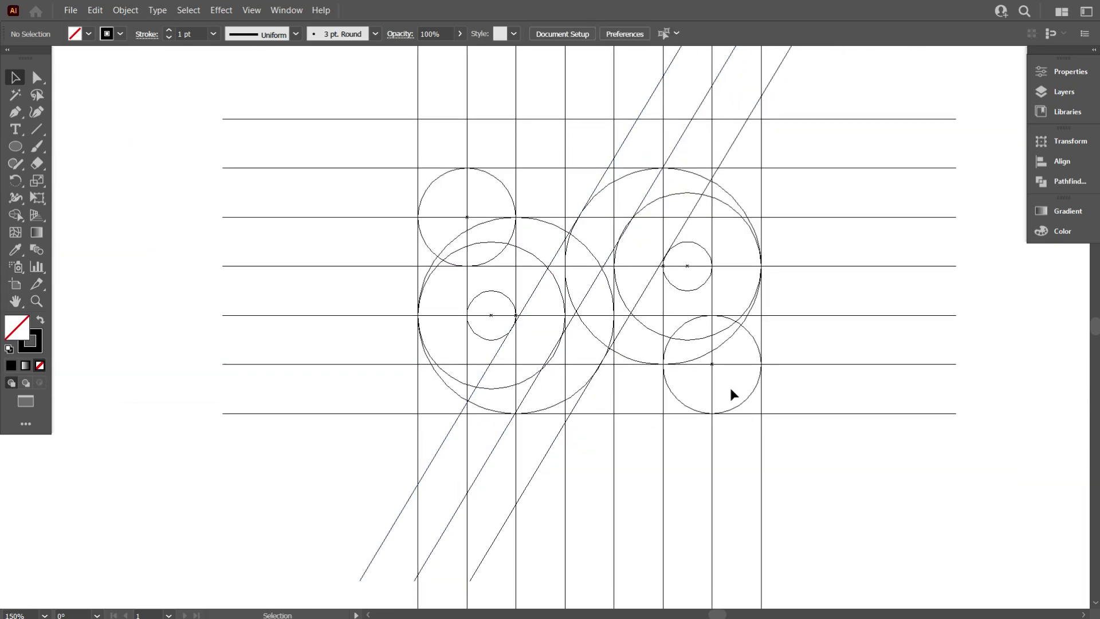
scroll(593, 361, up, 1)
scroll(554, 373, up, 3)
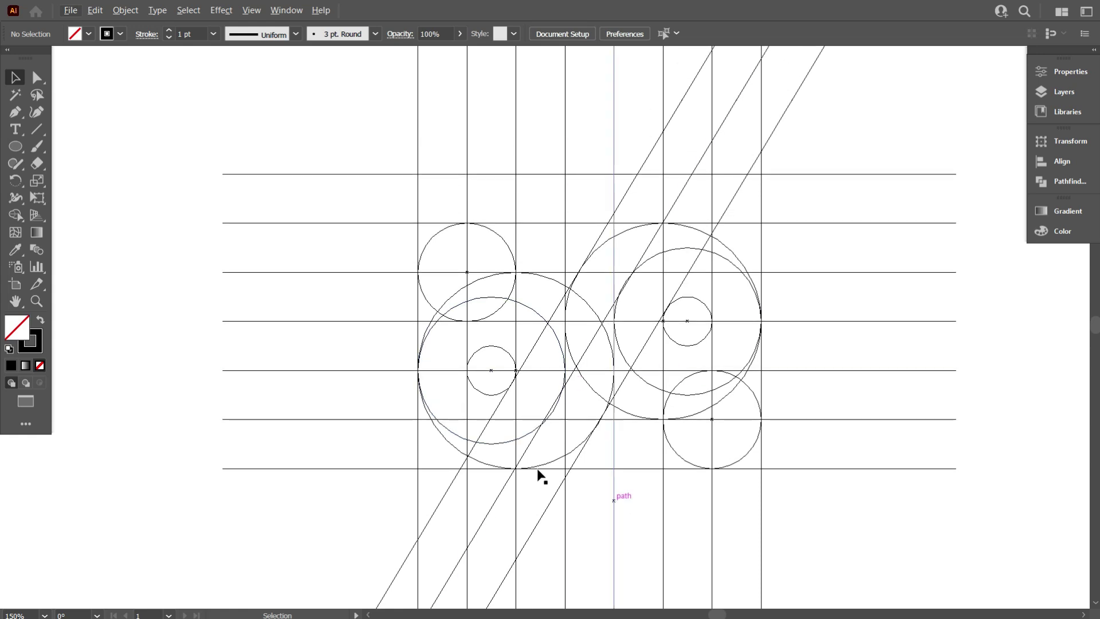
scroll(656, 339, up, 1)
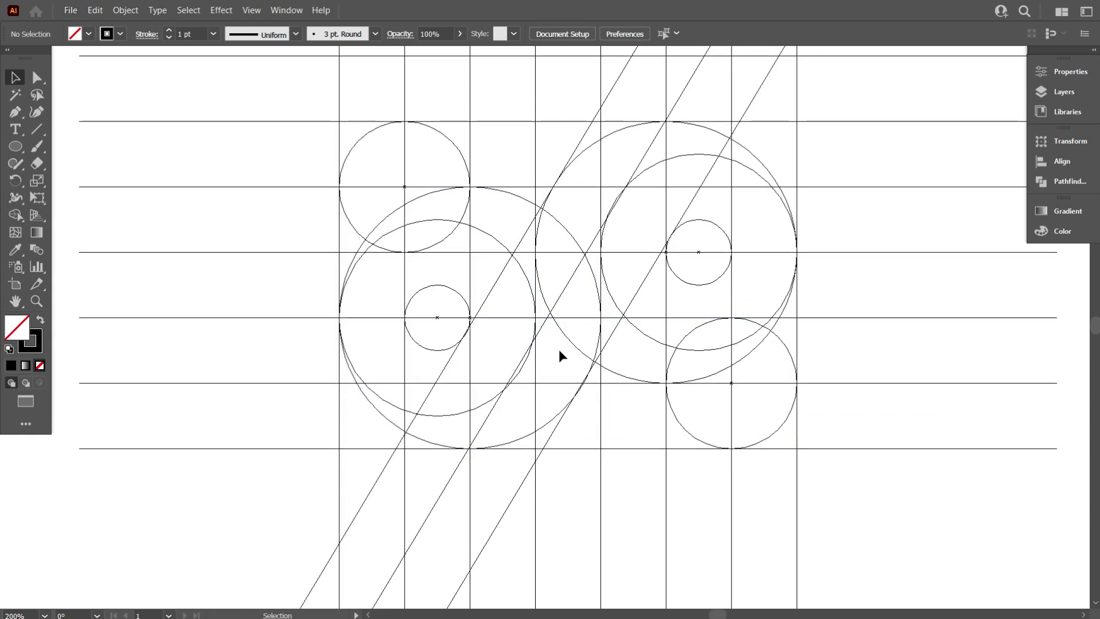
Step: Ungroup the left circle cluster and shrink its large circle from the right side
scroll(559, 352, up, 1)
scroll(516, 372, up, 1)
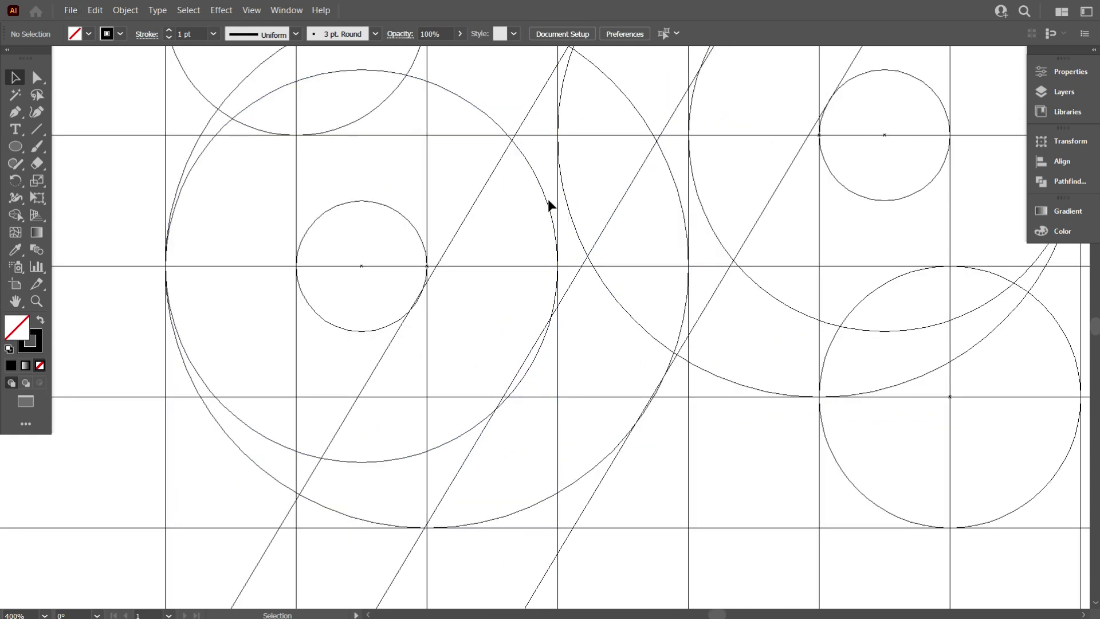
click(551, 226)
scroll(539, 230, down, 1)
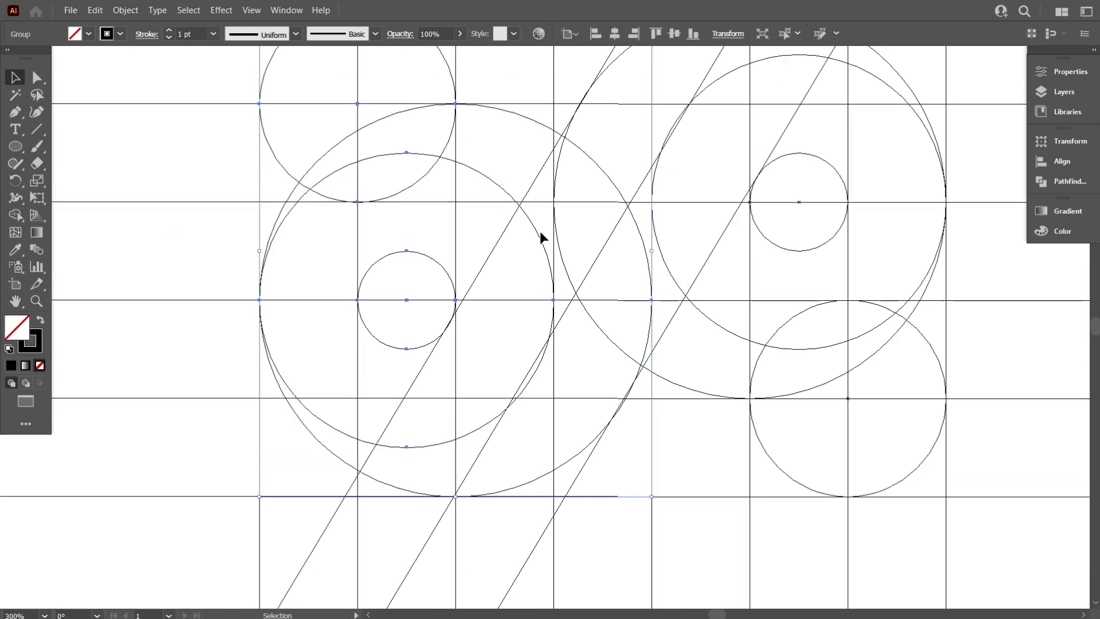
right_click(541, 236)
click(592, 354)
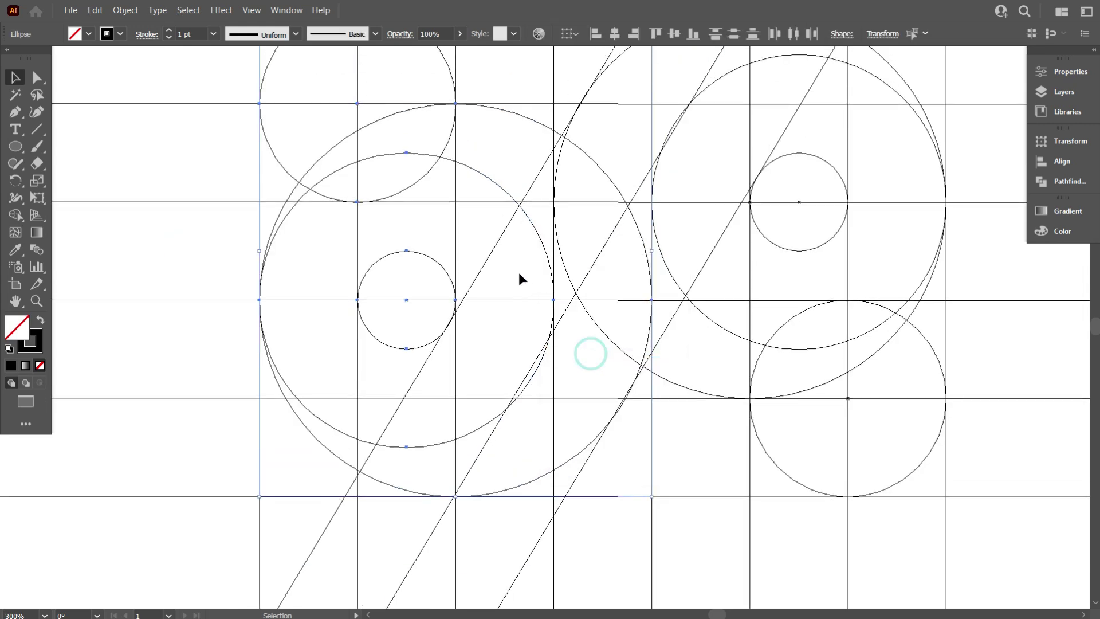
click(541, 237)
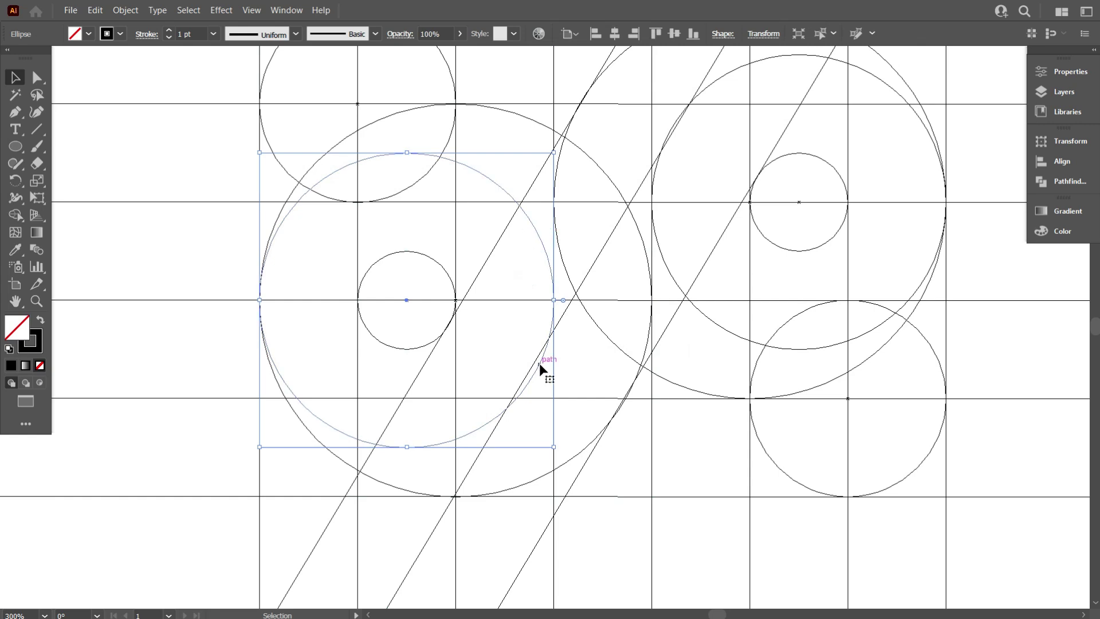
drag(554, 299, 548, 300)
click(570, 372)
Step: Fine-tune the size of the large left circle with small handle drags
scroll(568, 373, up, 1)
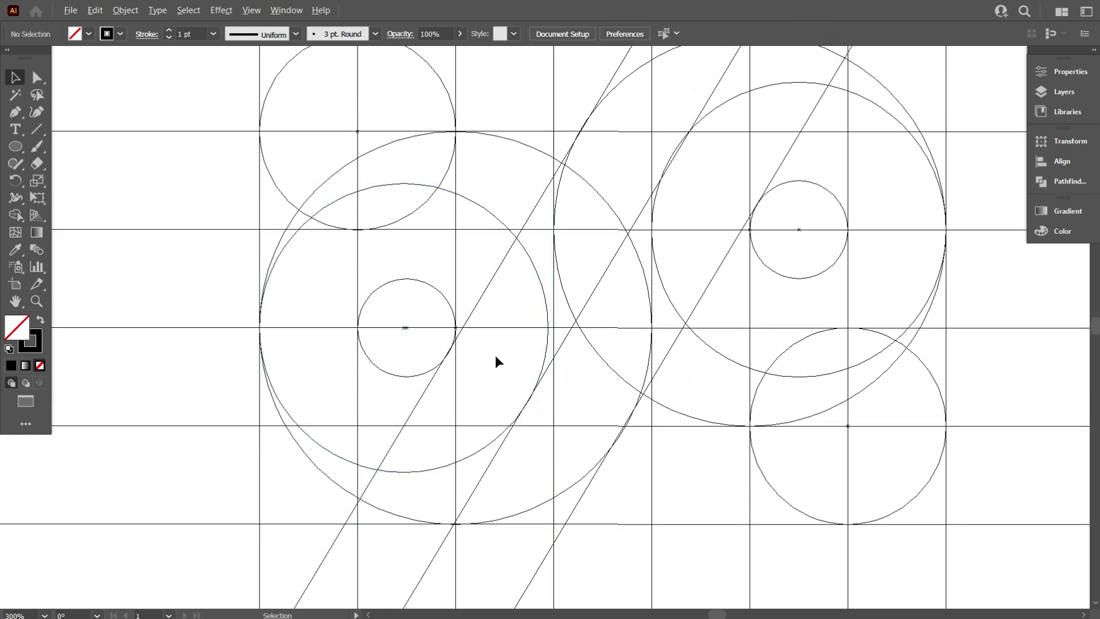
scroll(495, 361, down, 1)
scroll(662, 331, up, 1)
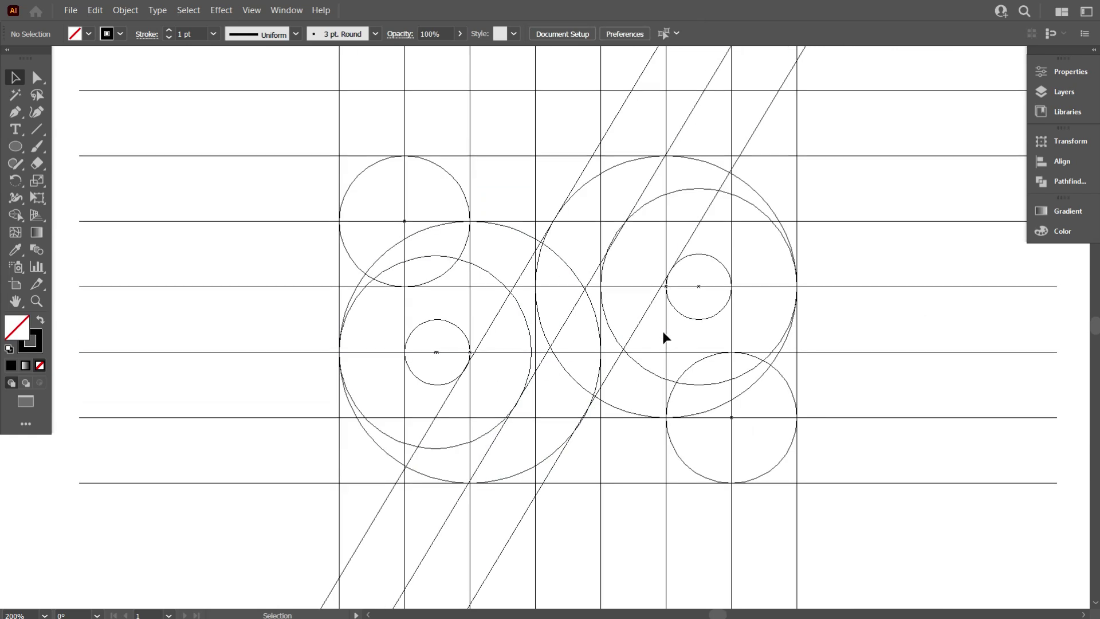
scroll(675, 373, up, 1)
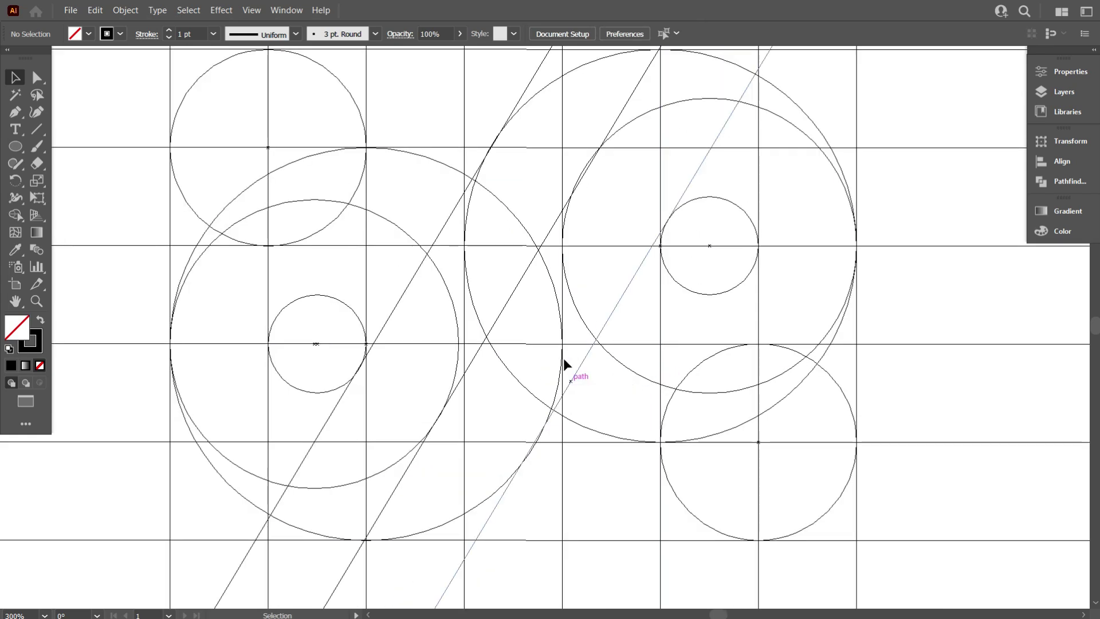
scroll(549, 282, down, 1)
click(552, 278)
drag(565, 330, 564, 329)
click(566, 442)
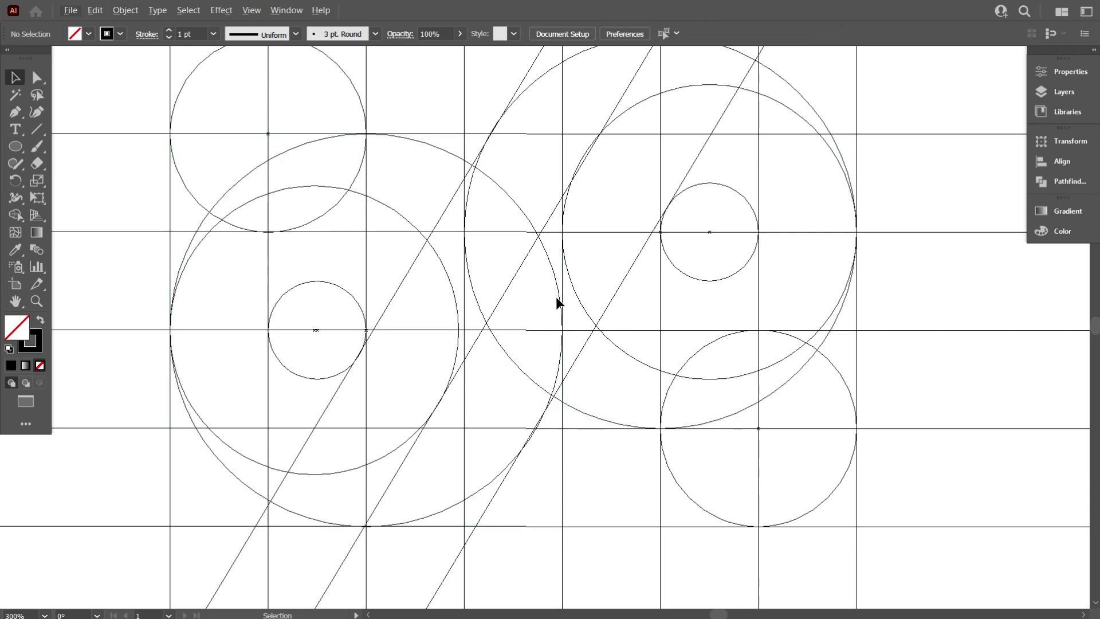
click(559, 307)
drag(561, 329, 562, 331)
click(588, 449)
Step: Ungroup the right-hand cluster of construction circles
scroll(579, 435, down, 1)
scroll(590, 378, down, 1)
scroll(598, 315, down, 1)
scroll(610, 229, up, 1)
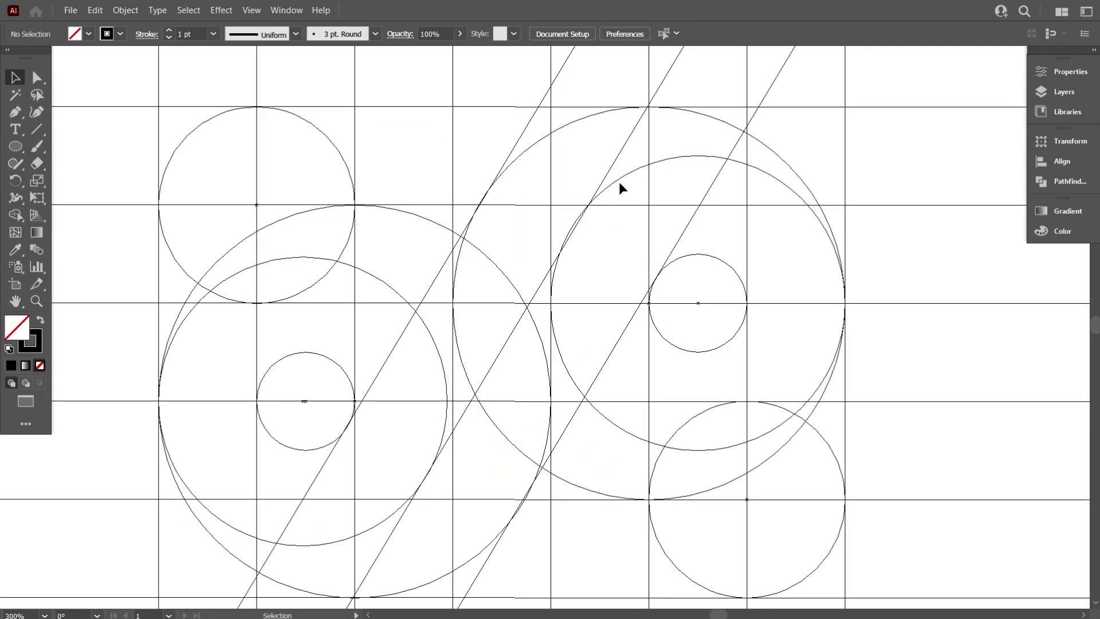
click(617, 180)
right_click(564, 268)
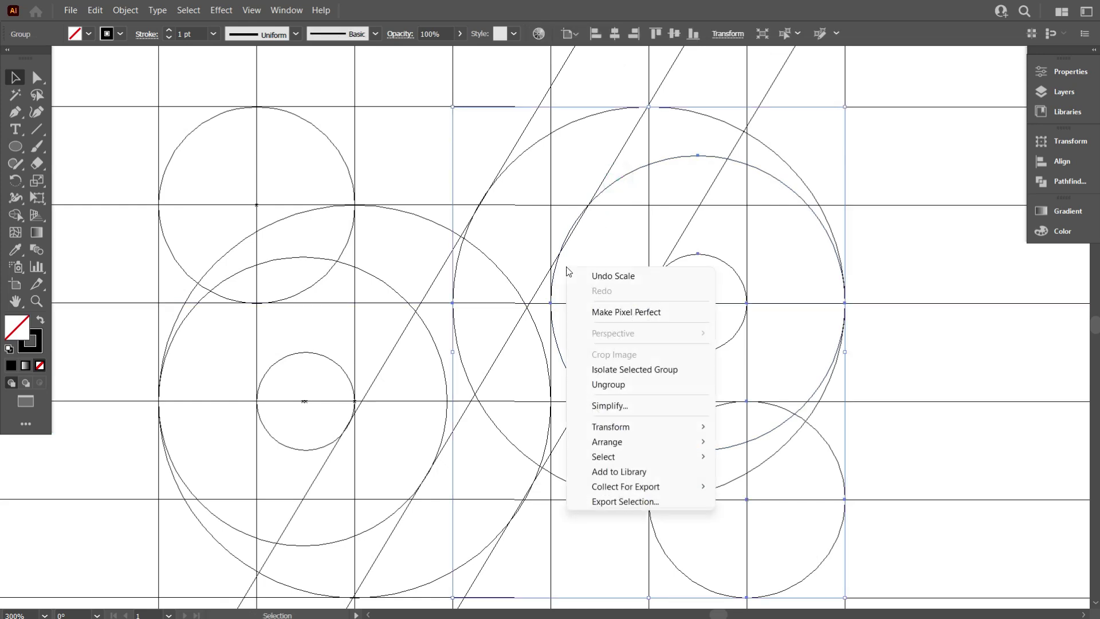
click(596, 384)
click(593, 260)
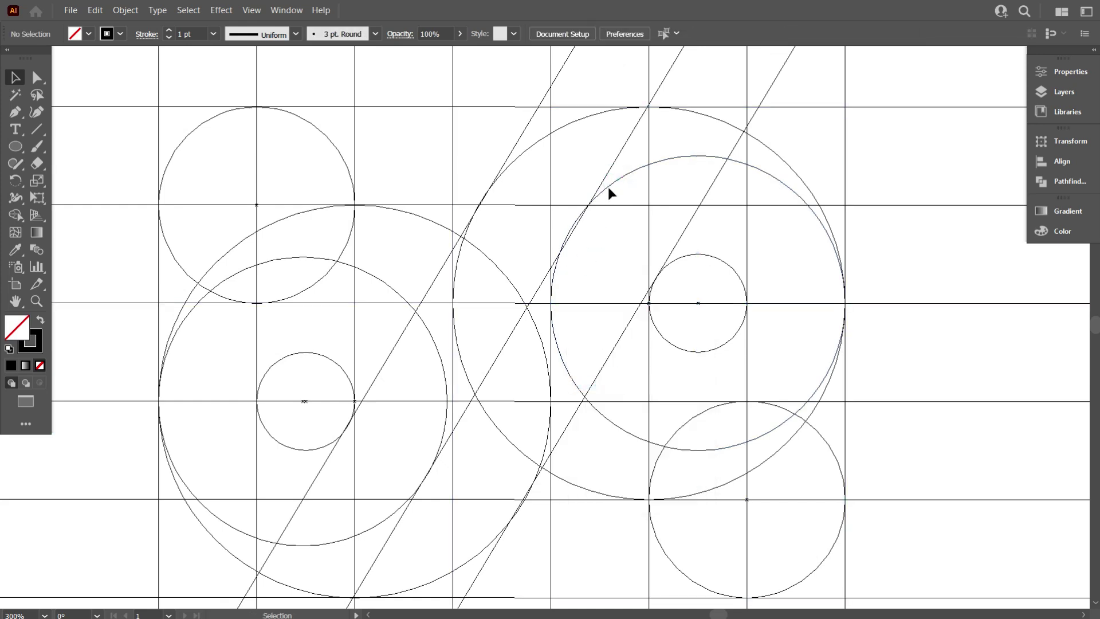
Step: Resize the inner large right circle to 86.47 px to meet the middle diagonal
click(610, 185)
drag(548, 303, 553, 302)
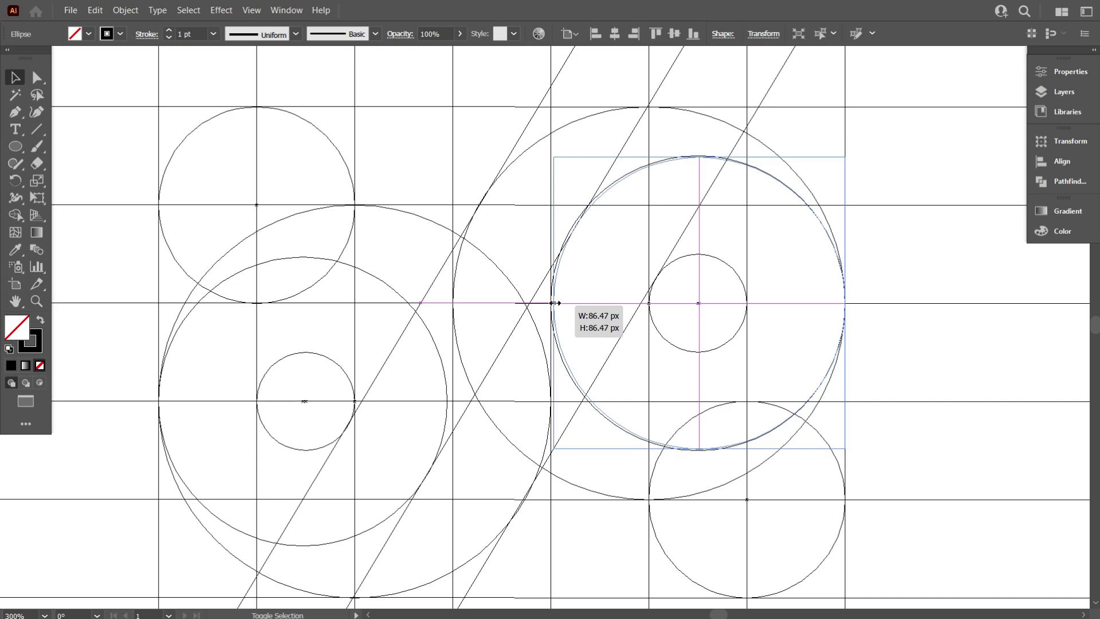
drag(554, 302, 553, 303)
click(572, 246)
scroll(576, 224, up, 2)
scroll(579, 226, up, 1)
scroll(576, 240, down, 2)
scroll(569, 256, down, 1)
scroll(579, 274, down, 2)
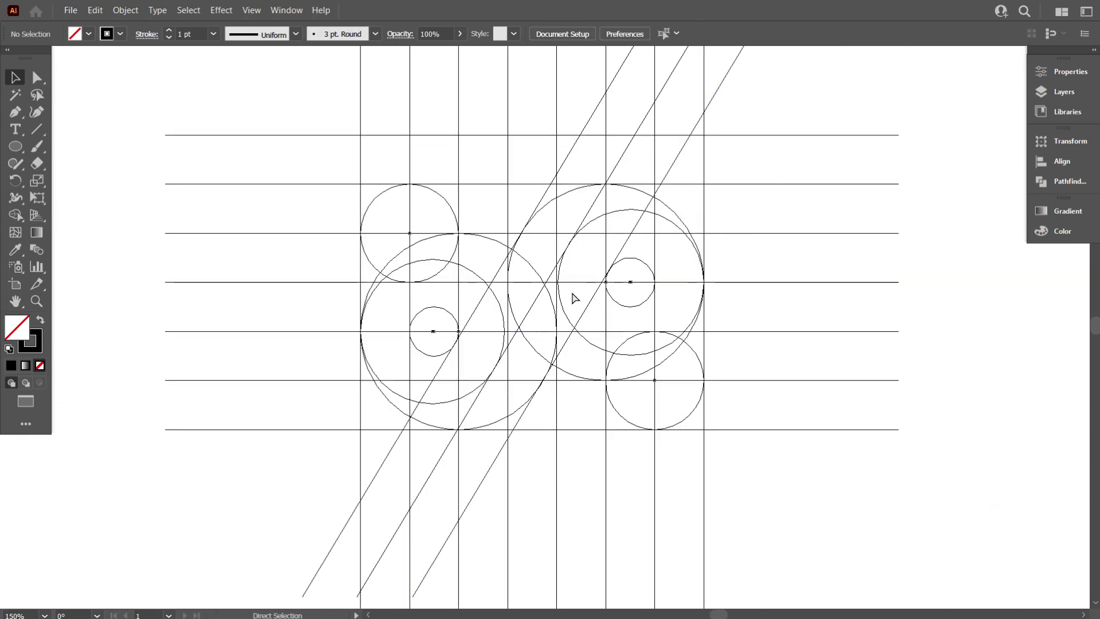
Step: Leave Outline mode with Ctrl+Y so the construction shows its real black strokes
key(ctrl+y)
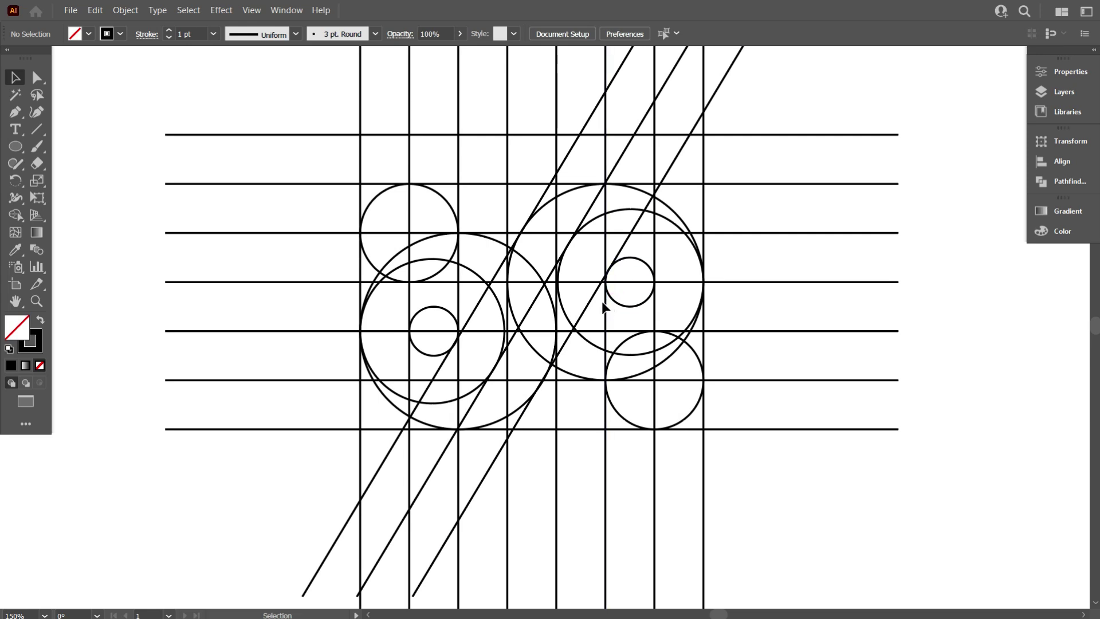
click(795, 135)
click(798, 167)
Step: Marquee-select all the grid, circle and diagonal line construction artwork
scroll(466, 325, down, 1)
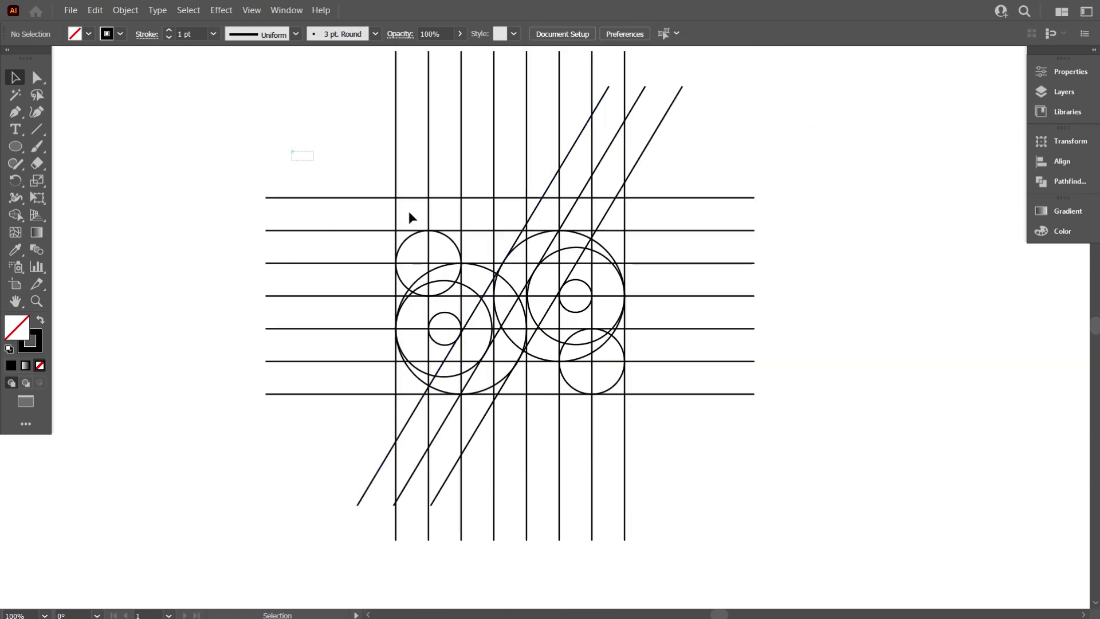
drag(505, 278, 803, 501)
scroll(493, 404, up, 1)
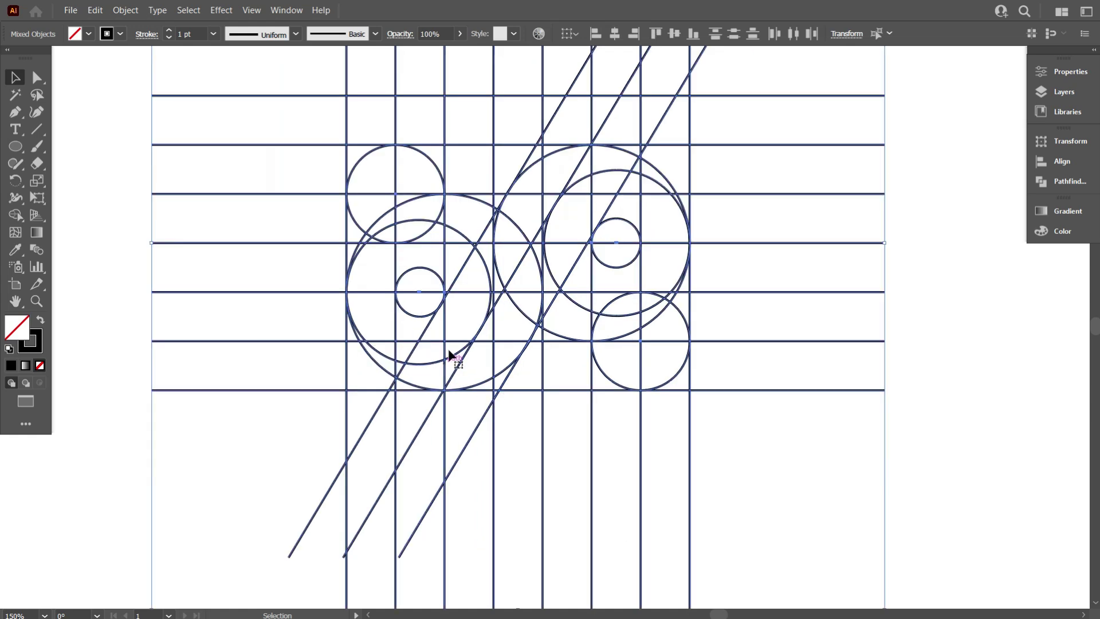
Step: With the Shape Builder and a black fill, merge the upper-left, left-column and lower regions into one shape
click(13, 216)
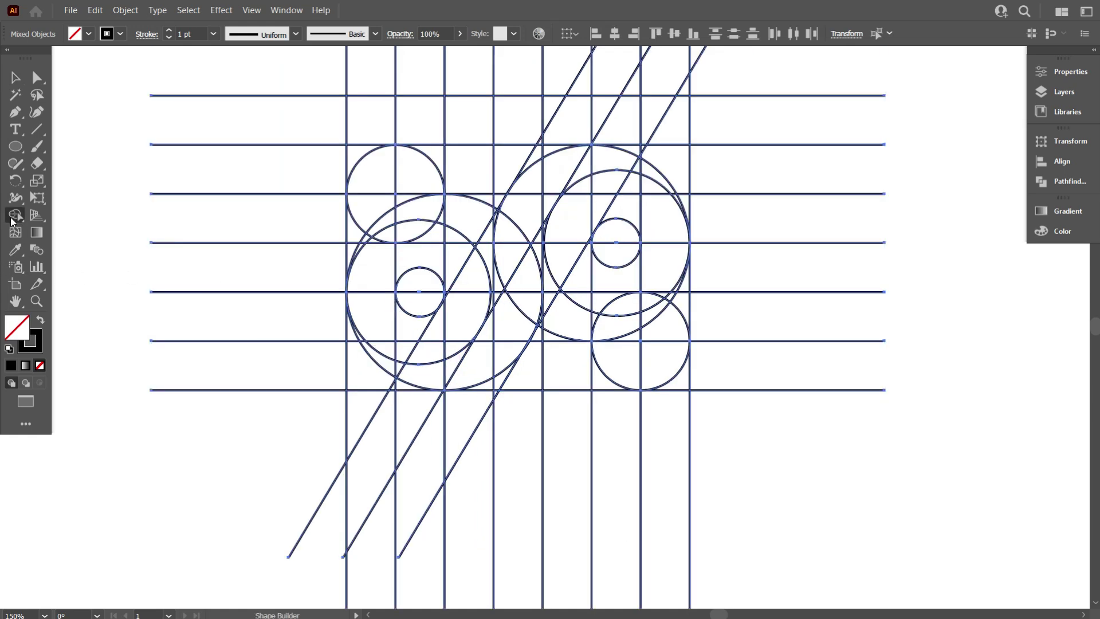
click(89, 34)
click(59, 57)
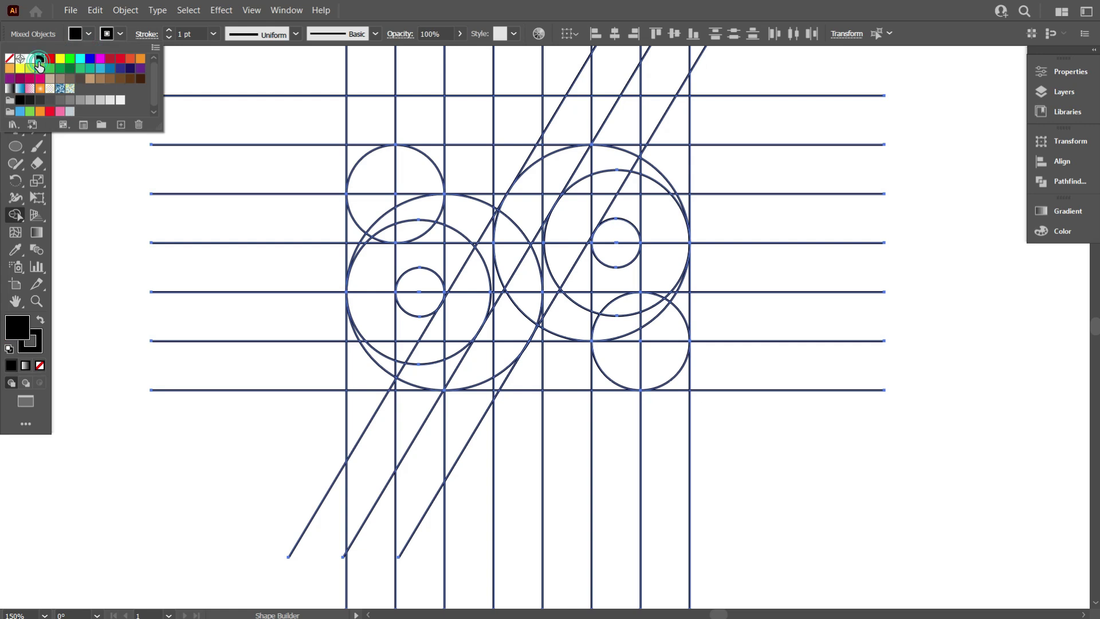
scroll(395, 314, up, 1)
drag(366, 131, 364, 321)
mouse_move(349, 172)
mouse_down()
mouse_move(358, 263)
mouse_move(449, 342)
mouse_up()
scroll(443, 372, up, 2)
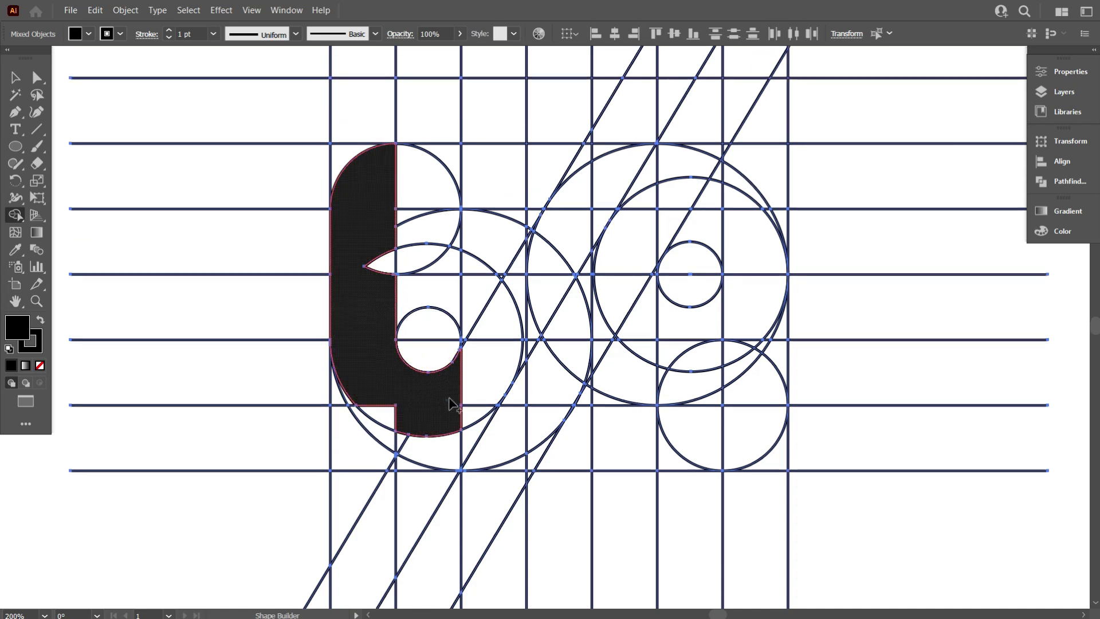
drag(455, 399, 581, 228)
scroll(450, 414, up, 2)
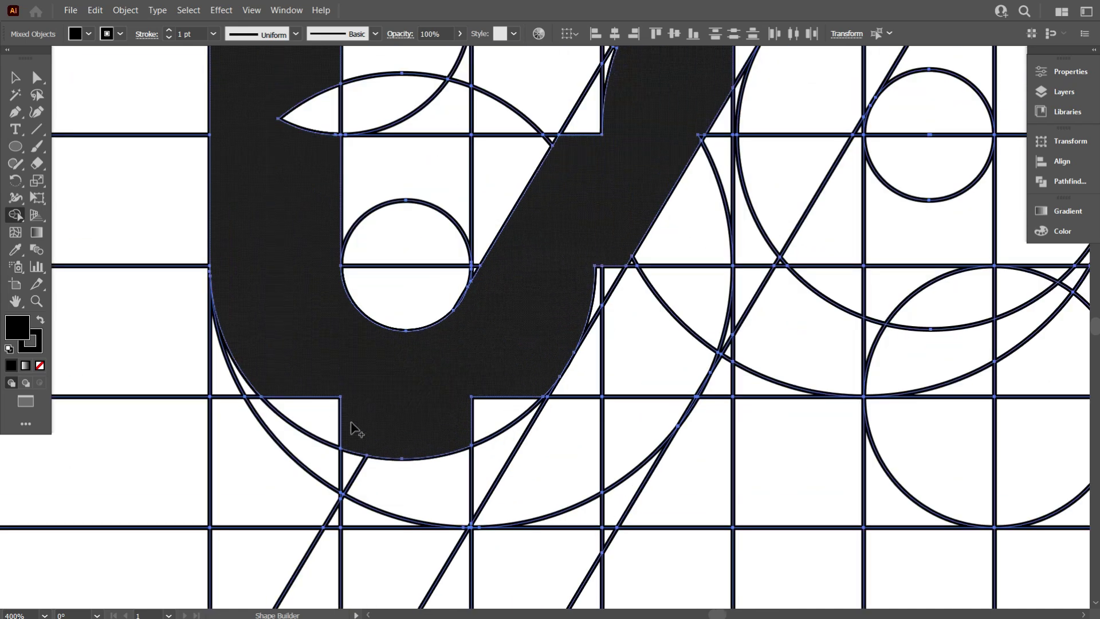
drag(330, 397, 325, 413)
drag(432, 407, 491, 412)
Step: Merge the small gaps, the triangle beside the diagonal band, and the grey arc region into the black shape
scroll(573, 274, up, 1)
scroll(596, 272, up, 3)
drag(636, 265, 579, 367)
scroll(579, 366, down, 4)
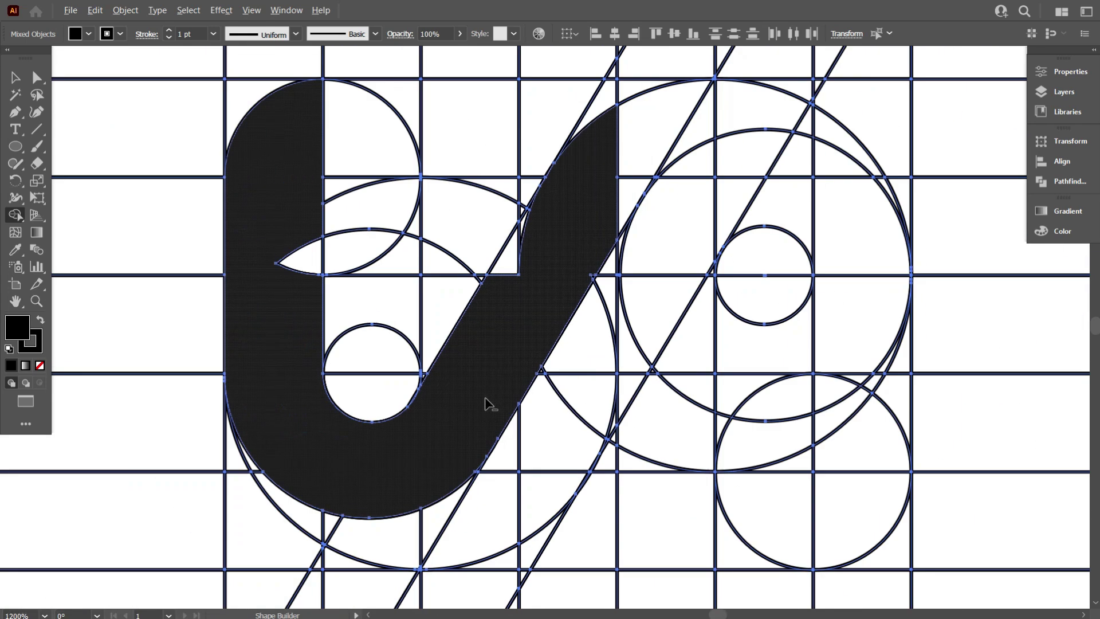
drag(555, 288, 517, 332)
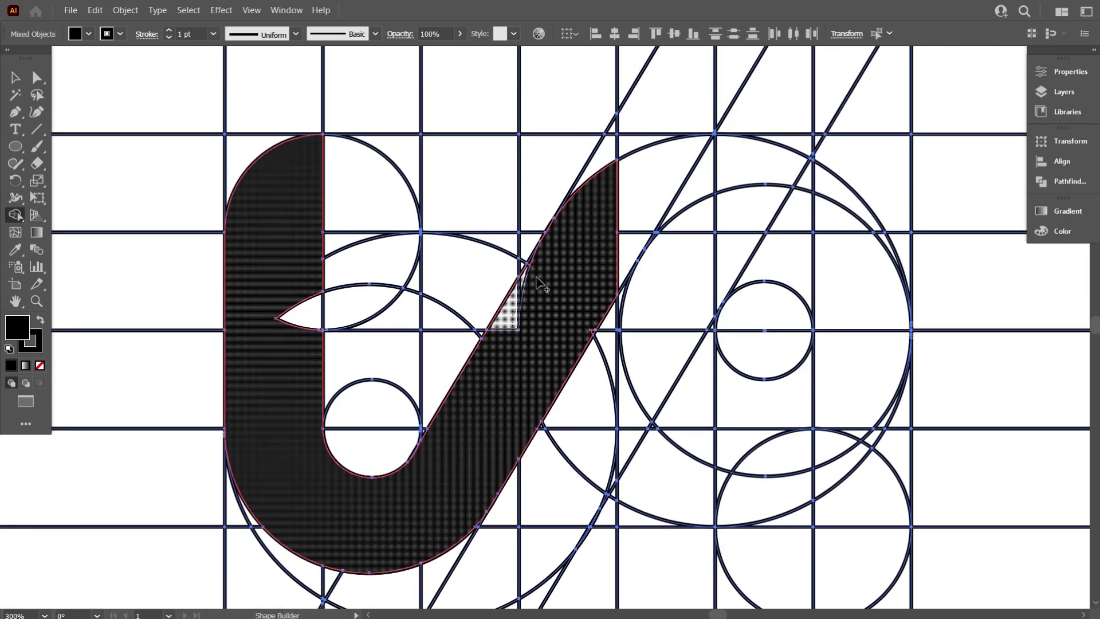
drag(538, 282, 538, 282)
scroll(538, 282, up, 3)
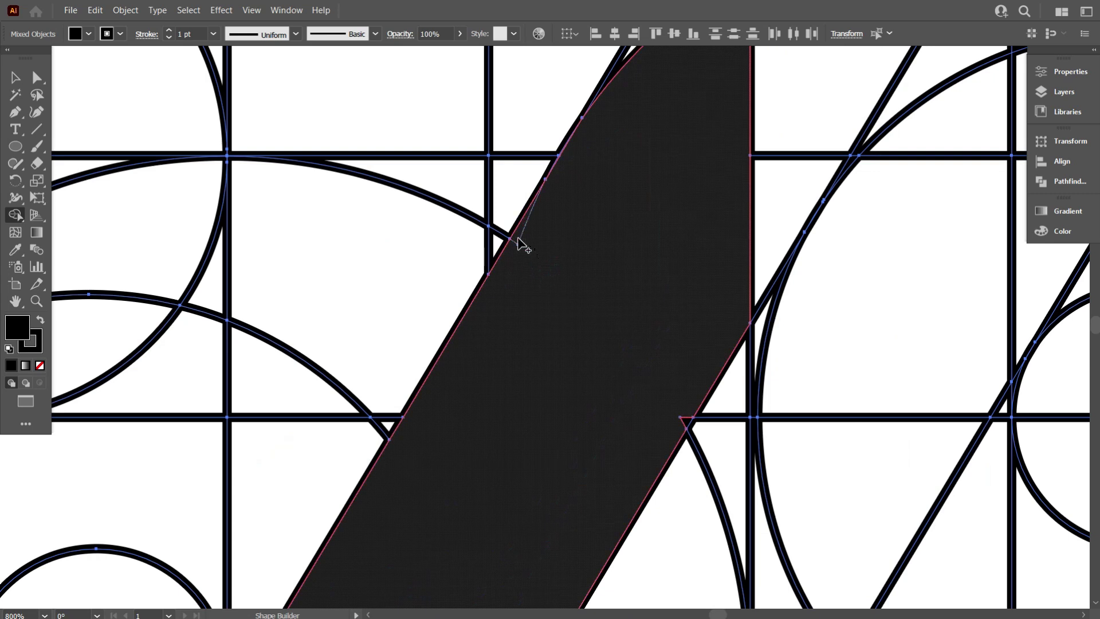
drag(518, 241, 517, 275)
scroll(526, 303, down, 2)
mouse_move(633, 213)
mouse_down()
mouse_move(881, 172)
mouse_move(921, 197)
mouse_up()
click(640, 289)
Step: Merge the vertical strip and the sliver beside it into the letter shape
scroll(902, 276, up, 3)
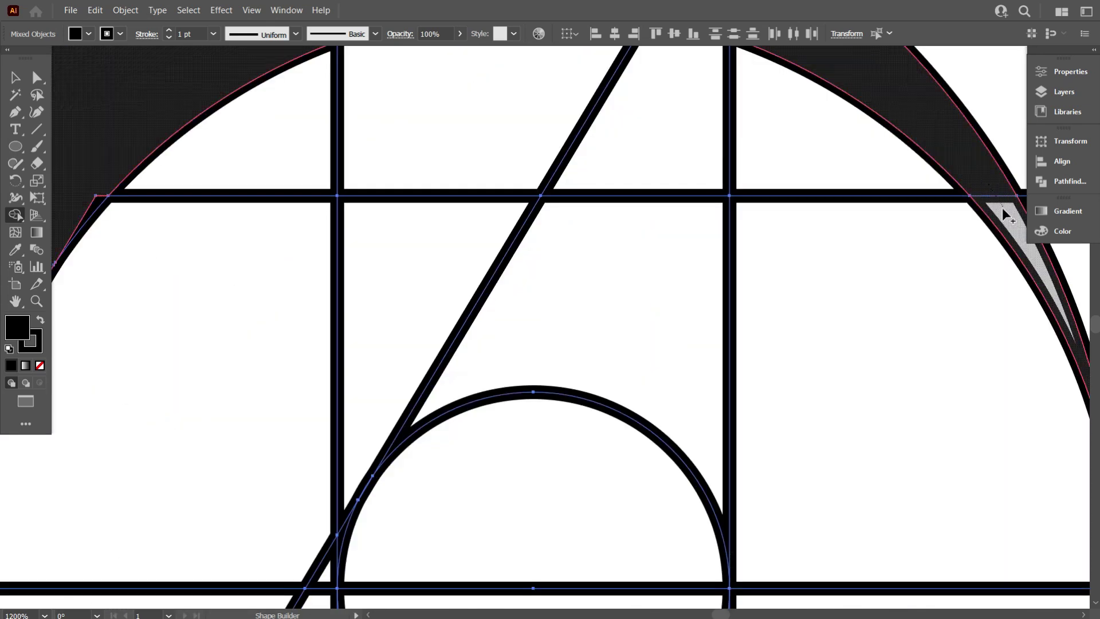
scroll(774, 269, down, 3)
scroll(773, 269, down, 3)
scroll(638, 184, up, 4)
scroll(630, 149, up, 2)
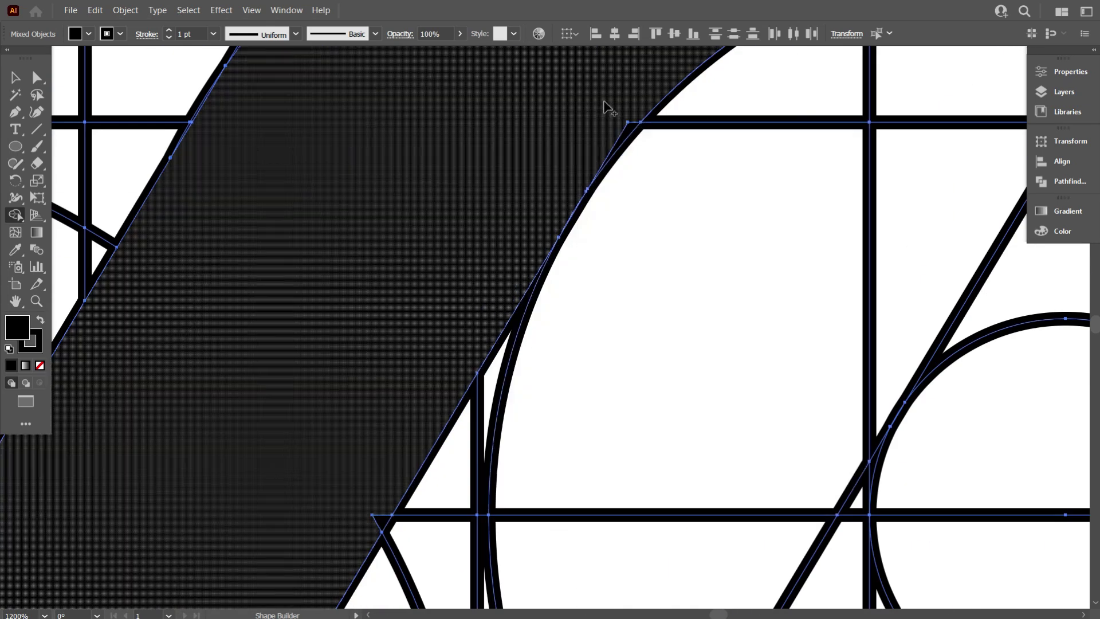
scroll(620, 180, down, 3)
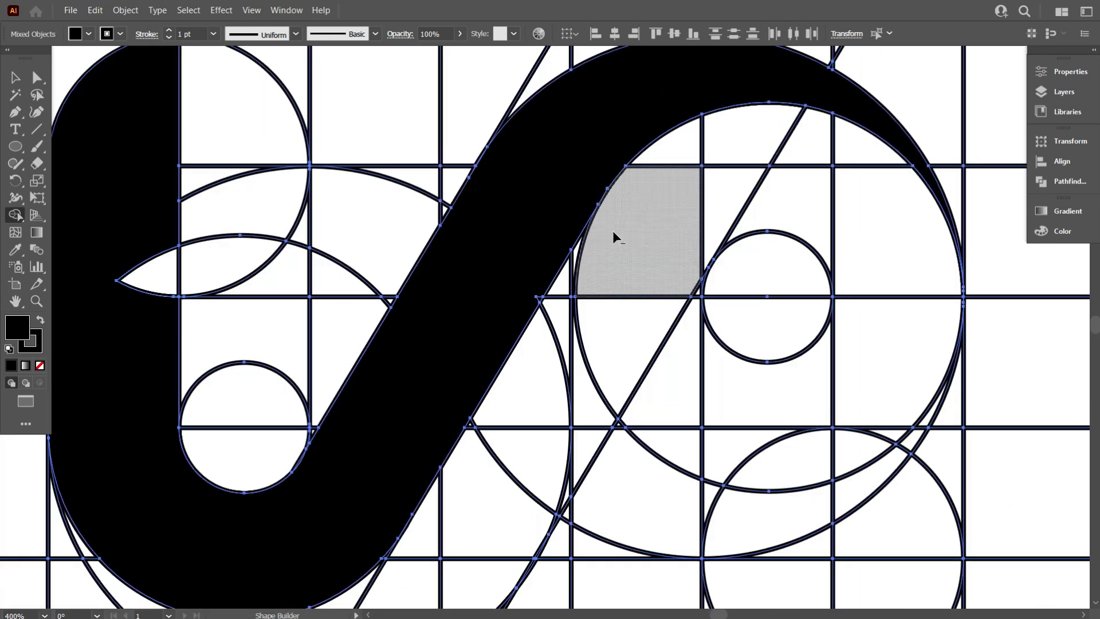
scroll(613, 230, down, 3)
drag(423, 235, 422, 324)
scroll(422, 324, up, 2)
scroll(424, 278, up, 3)
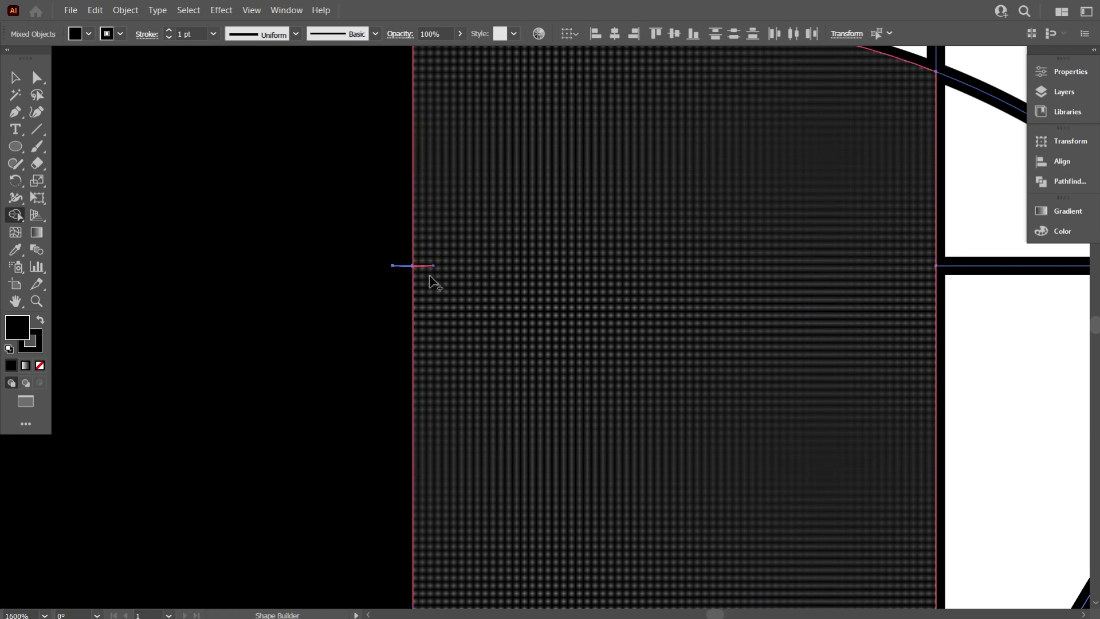
scroll(423, 326, down, 3)
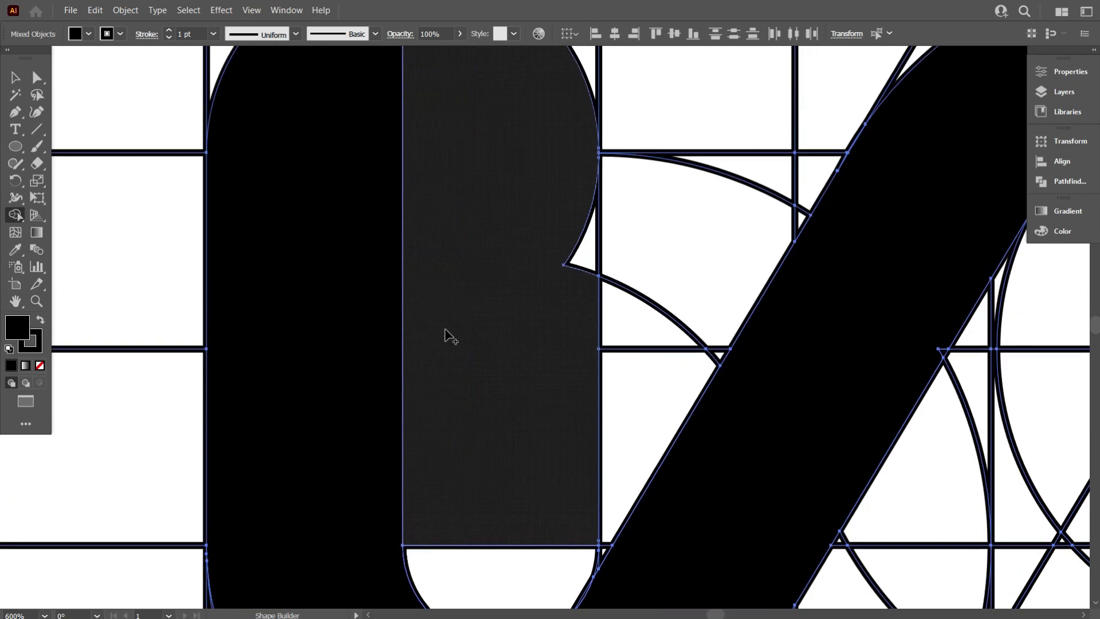
click(571, 269)
scroll(560, 282, down, 2)
scroll(533, 295, down, 3)
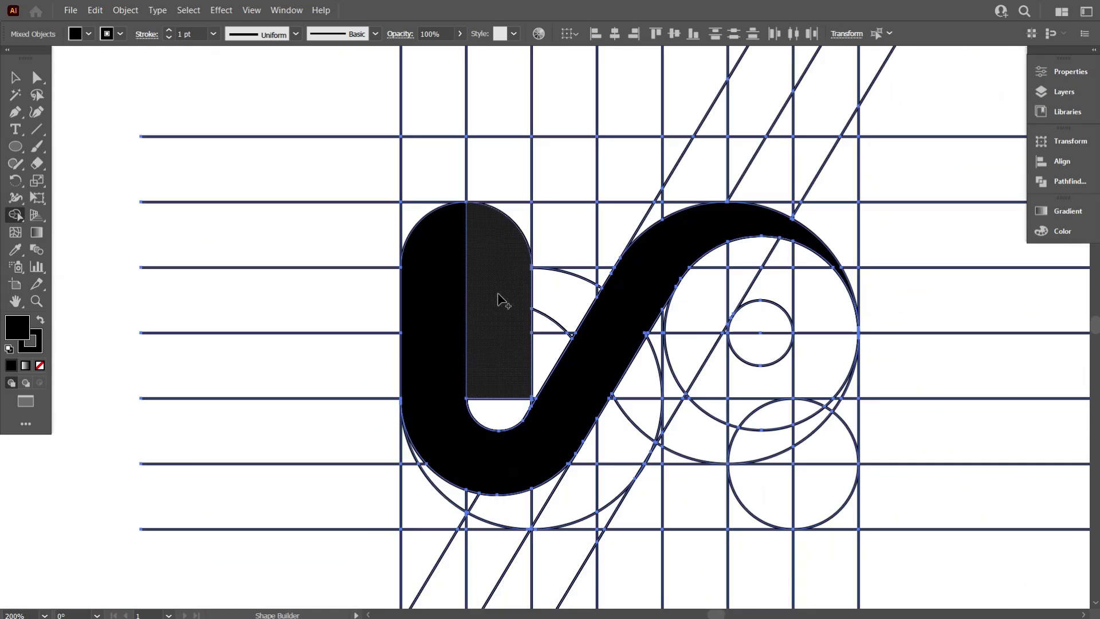
click(500, 315)
Step: Build a black shape along the bottom arc band, including the adjacent triangle
scroll(504, 321, up, 3)
scroll(576, 358, up, 3)
scroll(491, 349, down, 1)
scroll(504, 366, down, 2)
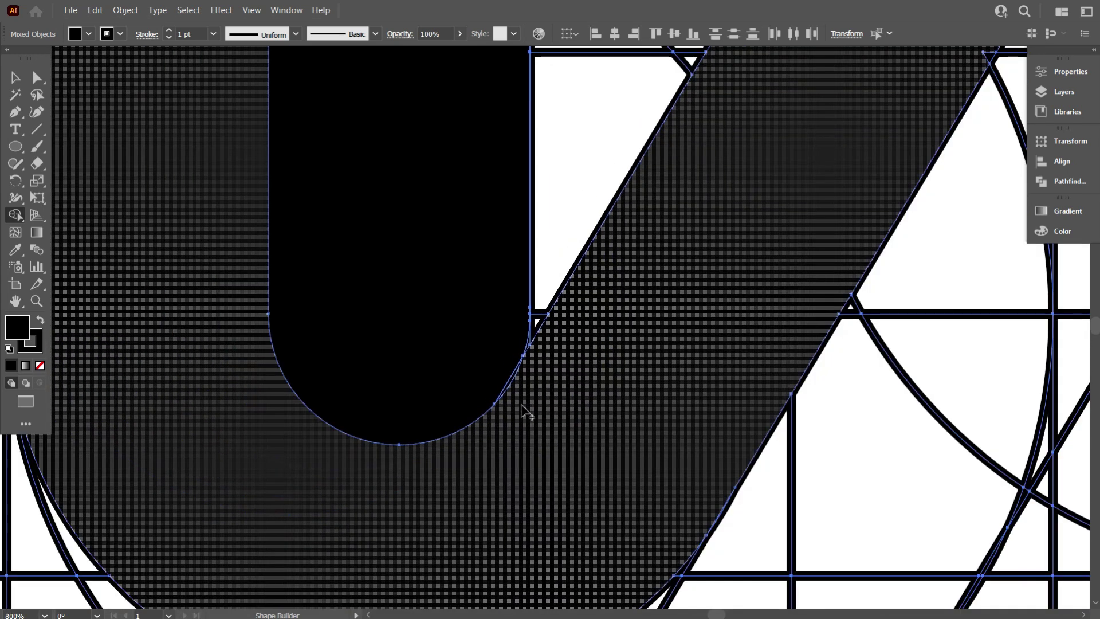
scroll(504, 404, down, 3)
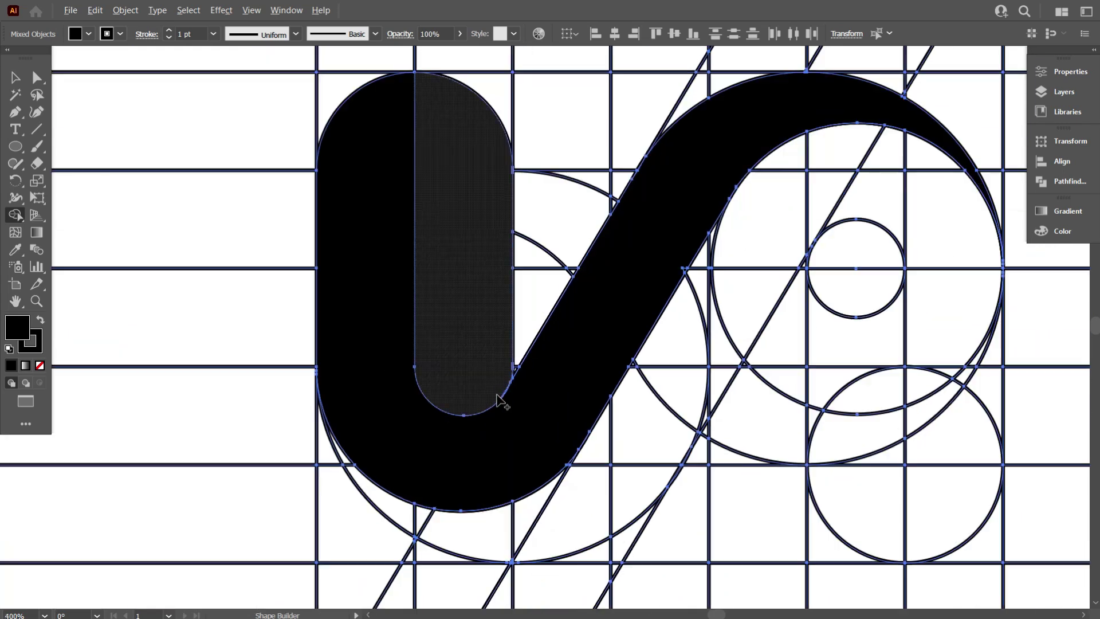
scroll(512, 412, down, 1)
scroll(376, 433, up, 3)
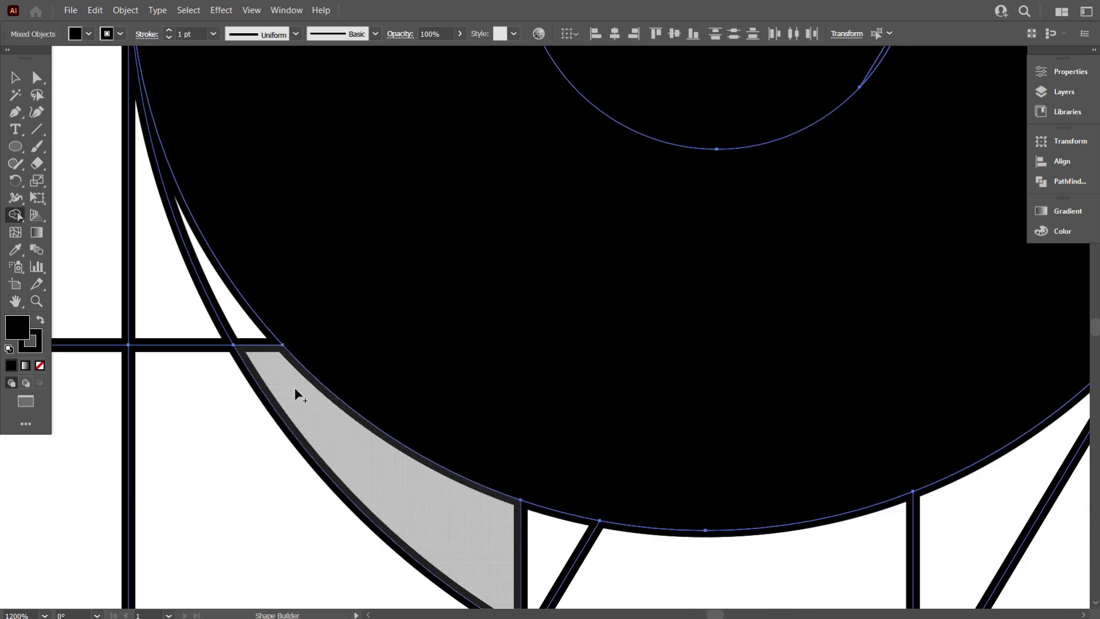
scroll(286, 390, down, 3)
drag(343, 440, 572, 362)
scroll(515, 390, up, 4)
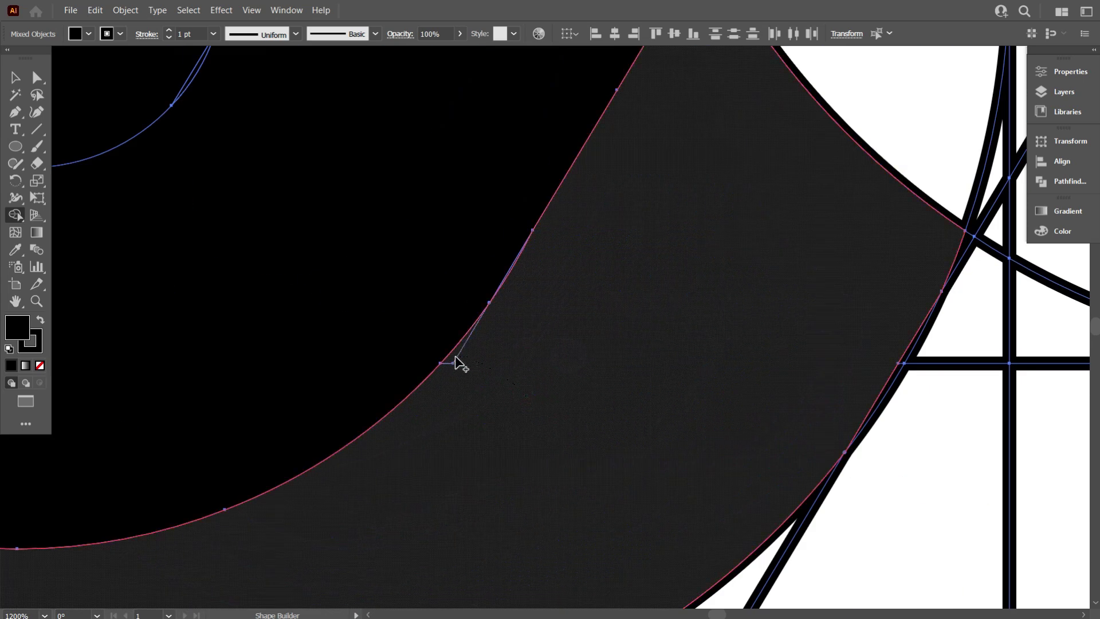
scroll(458, 367, down, 2)
scroll(486, 401, down, 1)
drag(545, 385, 638, 239)
Step: Merge the diagonal band into one solid black shape
scroll(579, 354, up, 1)
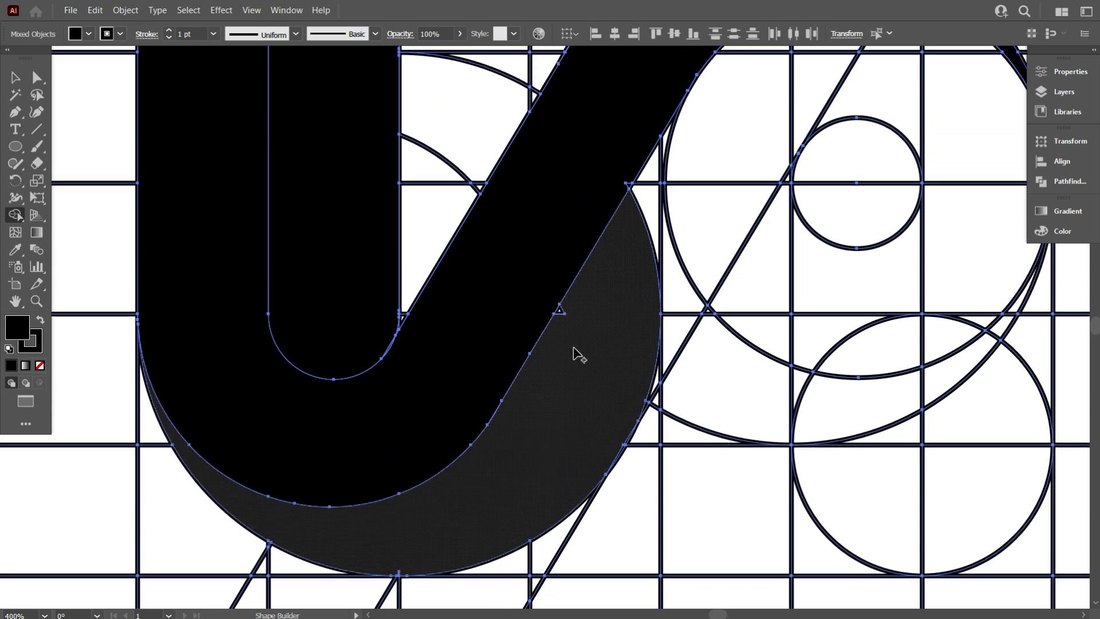
scroll(580, 355, up, 4)
scroll(539, 343, down, 2)
scroll(547, 367, down, 1)
scroll(552, 372, down, 1)
drag(726, 165, 597, 312)
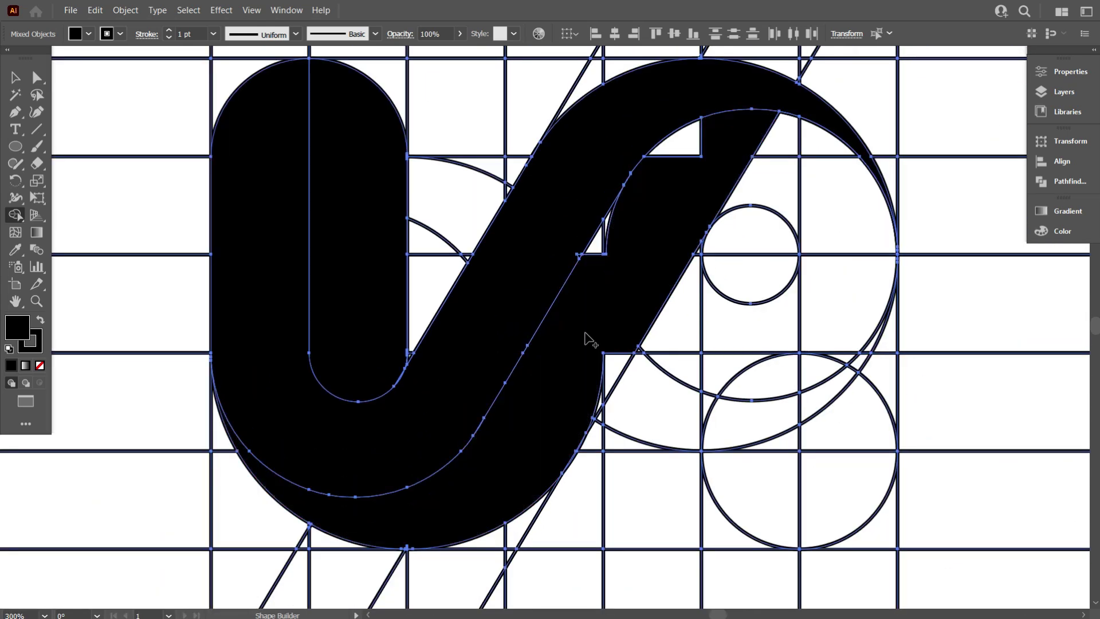
scroll(603, 252, up, 3)
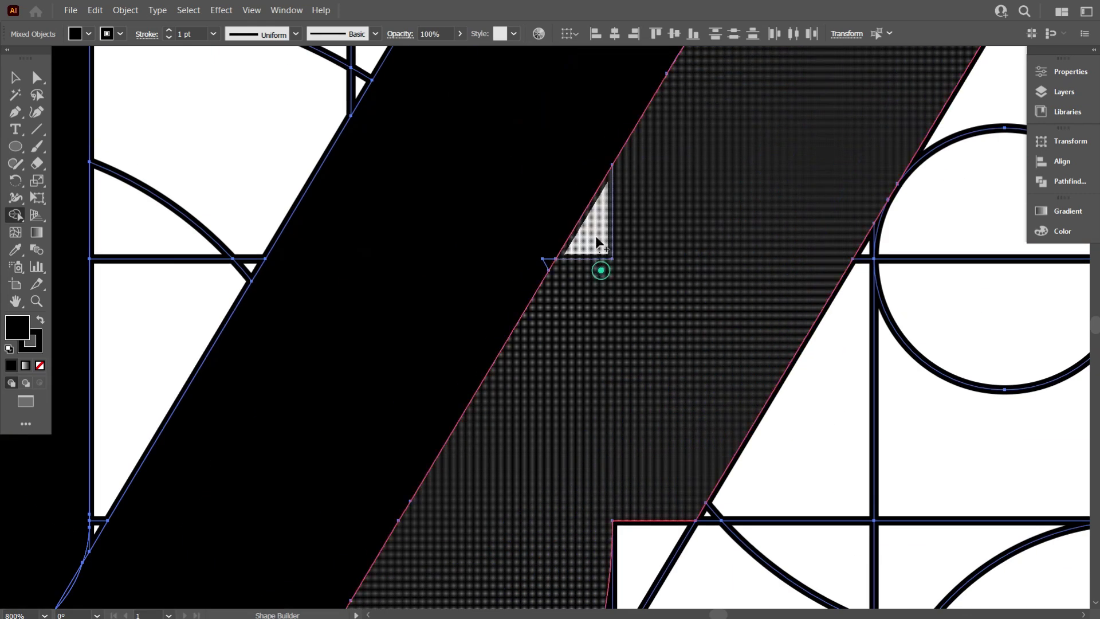
scroll(527, 264, up, 3)
scroll(558, 285, down, 3)
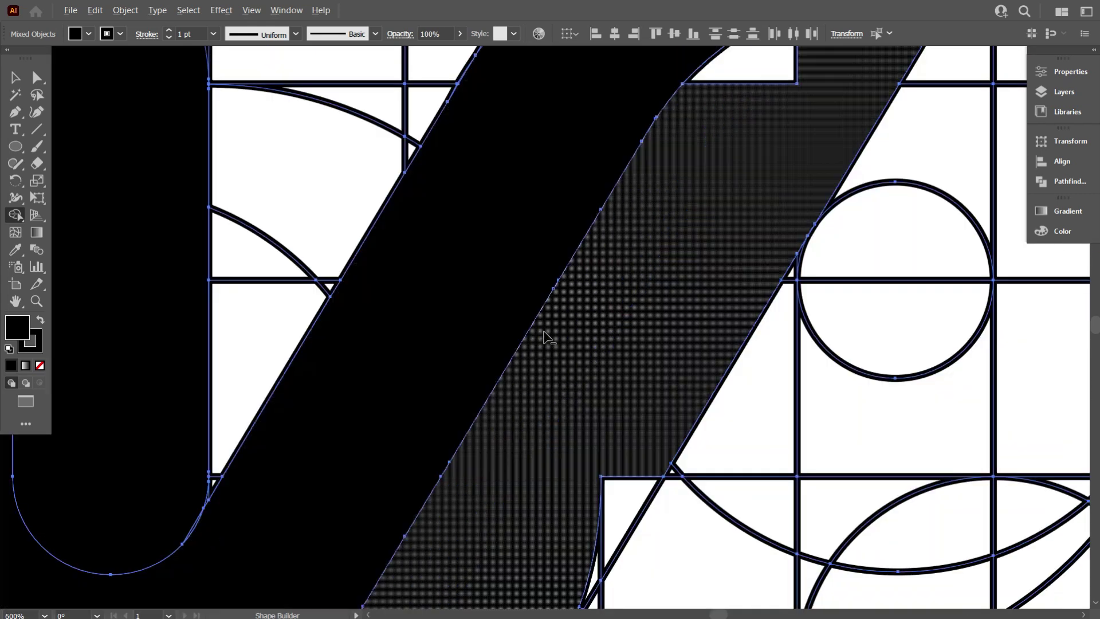
scroll(548, 336, down, 1)
scroll(585, 327, down, 2)
mouse_move(559, 285)
mouse_down()
mouse_move(670, 251)
mouse_move(830, 367)
mouse_up()
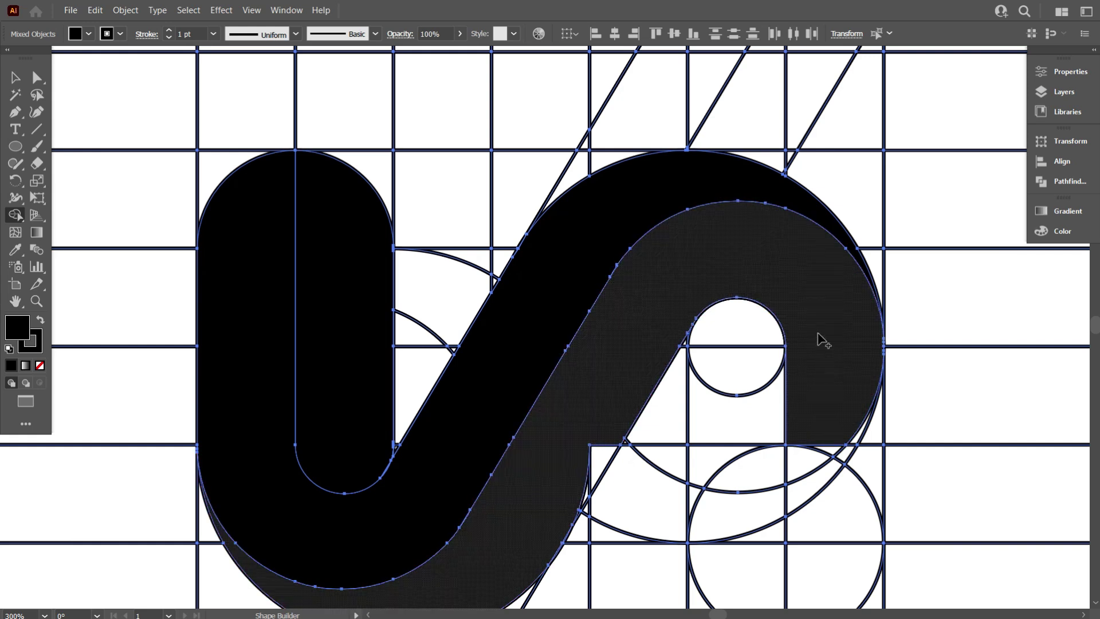
scroll(812, 449, down, 2)
drag(831, 366, 854, 360)
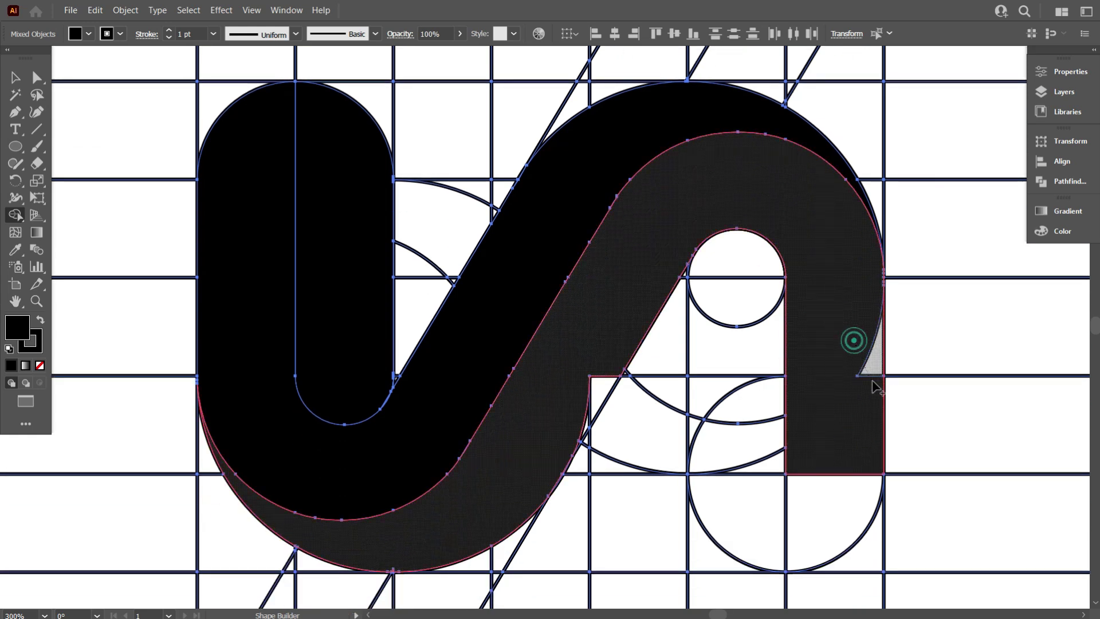
Step: Merge the lower-right quarter circle and column pieces, then zoom around to check the edges
scroll(813, 367, down, 2)
drag(762, 407, 746, 389)
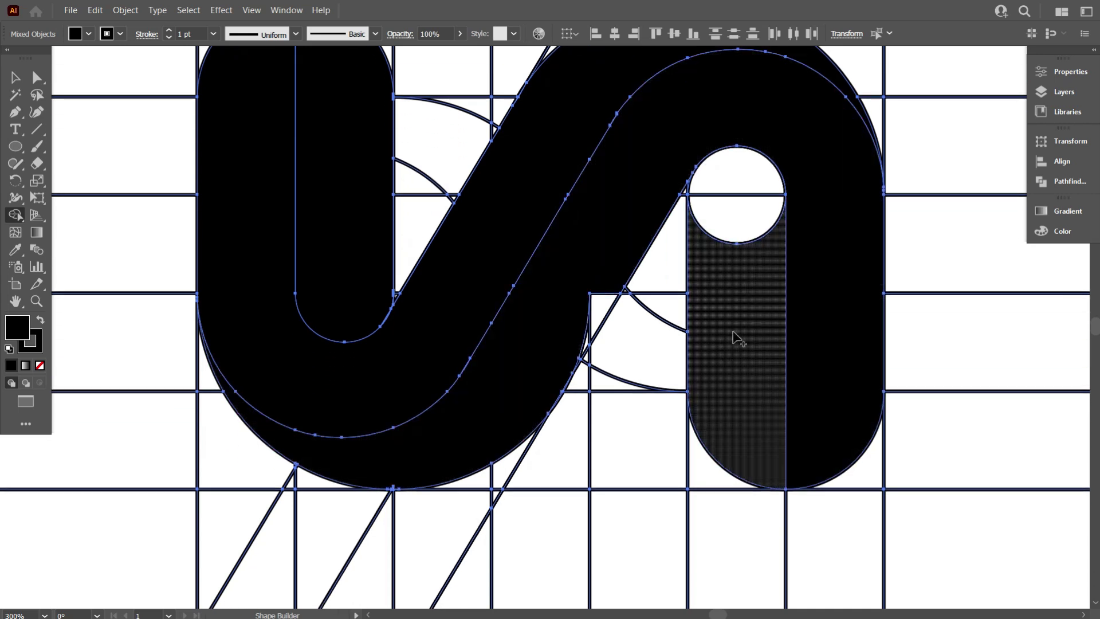
drag(696, 343, 734, 183)
scroll(732, 254, up, 1)
scroll(750, 386, down, 1)
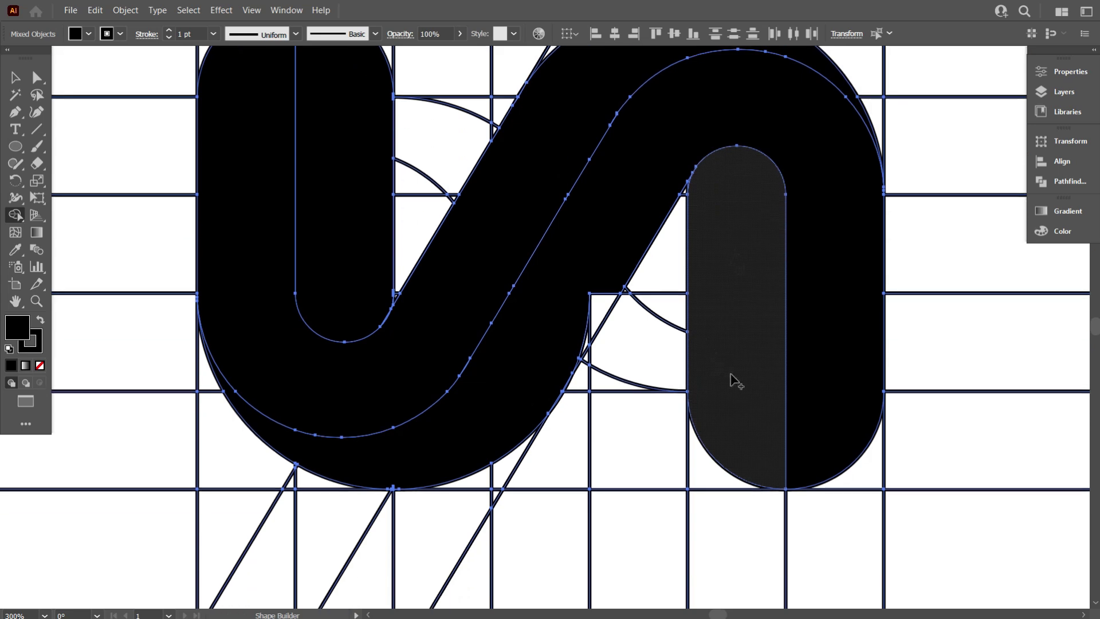
scroll(802, 392, down, 2)
scroll(707, 380, up, 3)
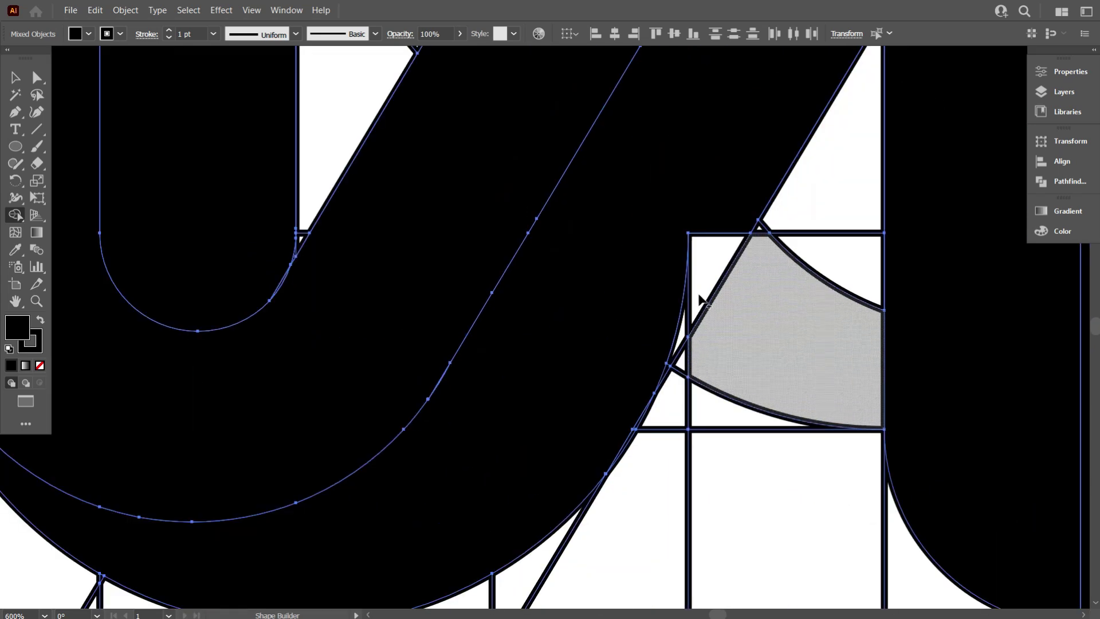
scroll(665, 342, up, 2)
scroll(685, 274, up, 2)
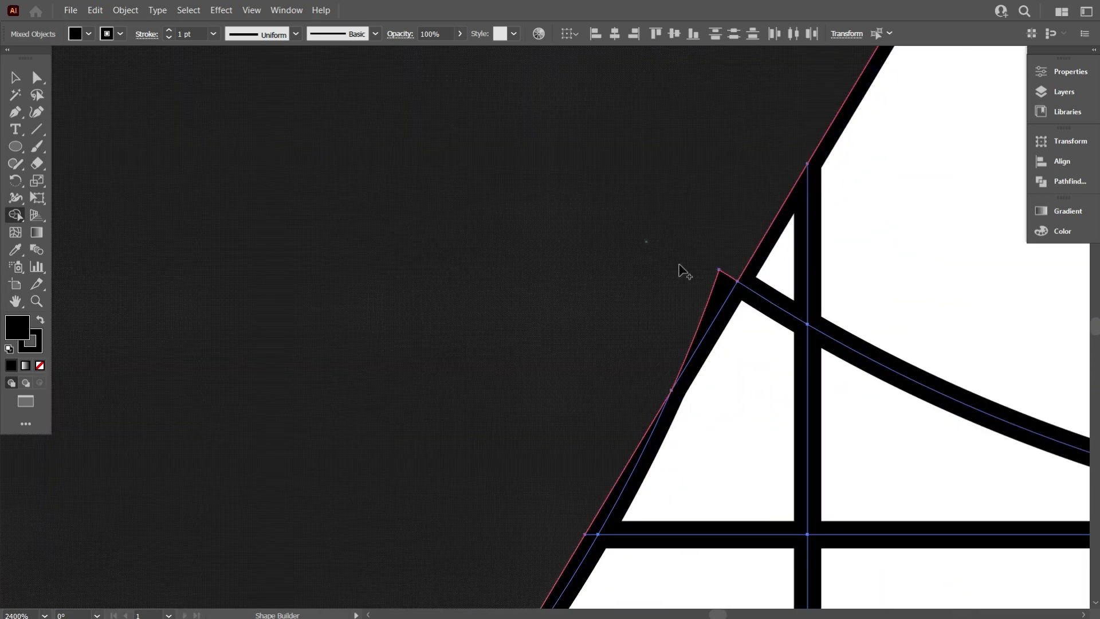
scroll(690, 302, down, 2)
scroll(651, 352, down, 1)
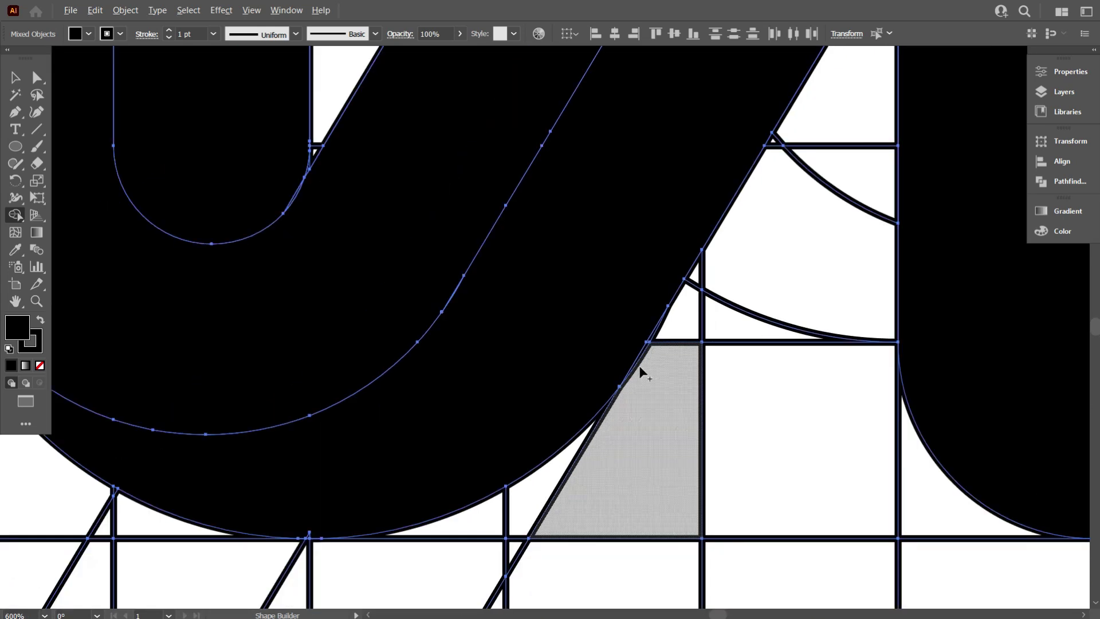
scroll(638, 368, down, 1)
scroll(456, 375, down, 2)
scroll(424, 384, up, 1)
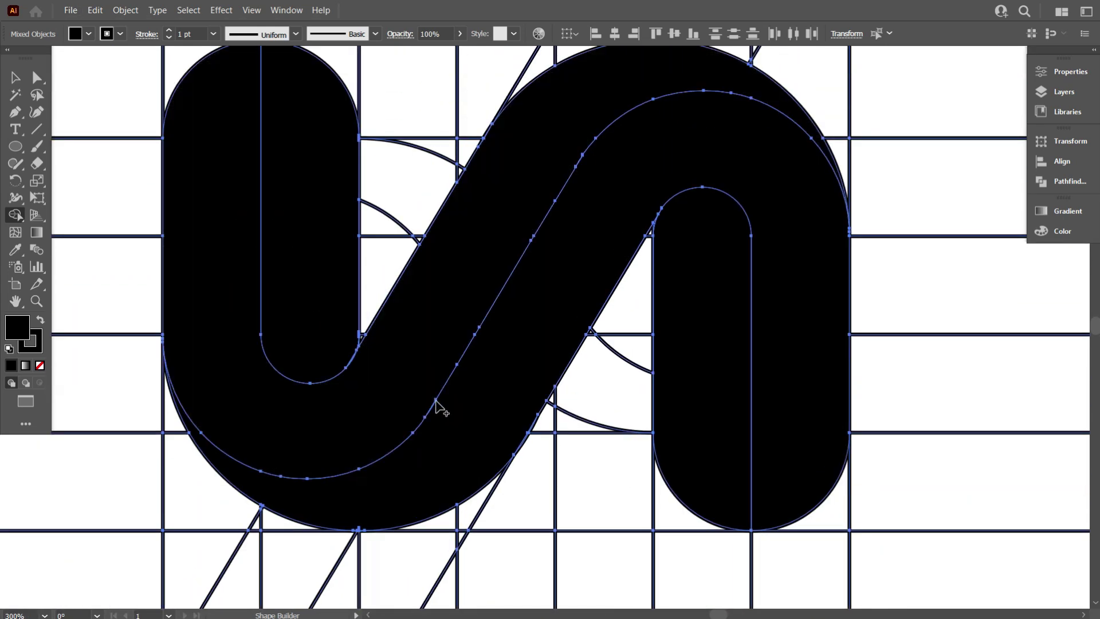
scroll(384, 321, up, 1)
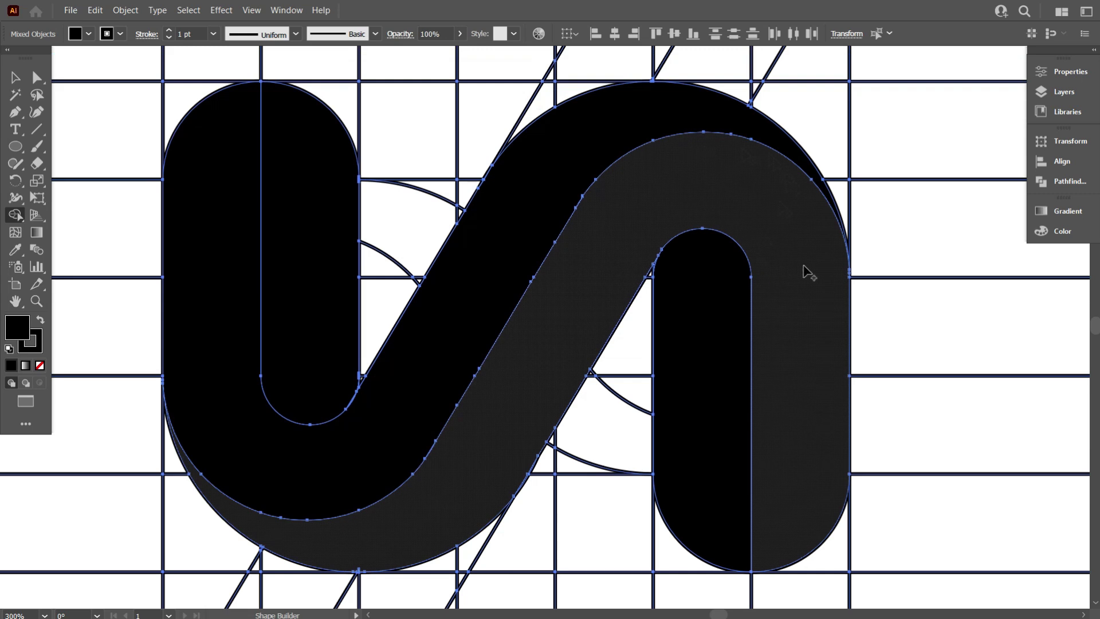
scroll(816, 275, up, 2)
scroll(717, 302, down, 4)
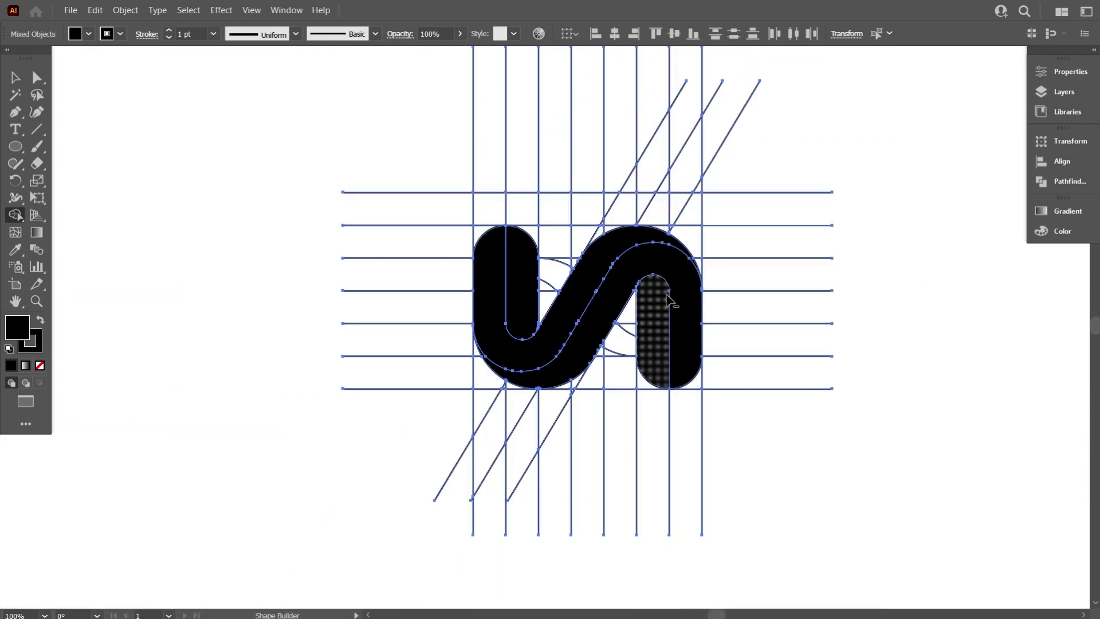
Step: Select the black N logo pieces and move them left, out of the construction grid
click(11, 83)
click(140, 108)
click(484, 300)
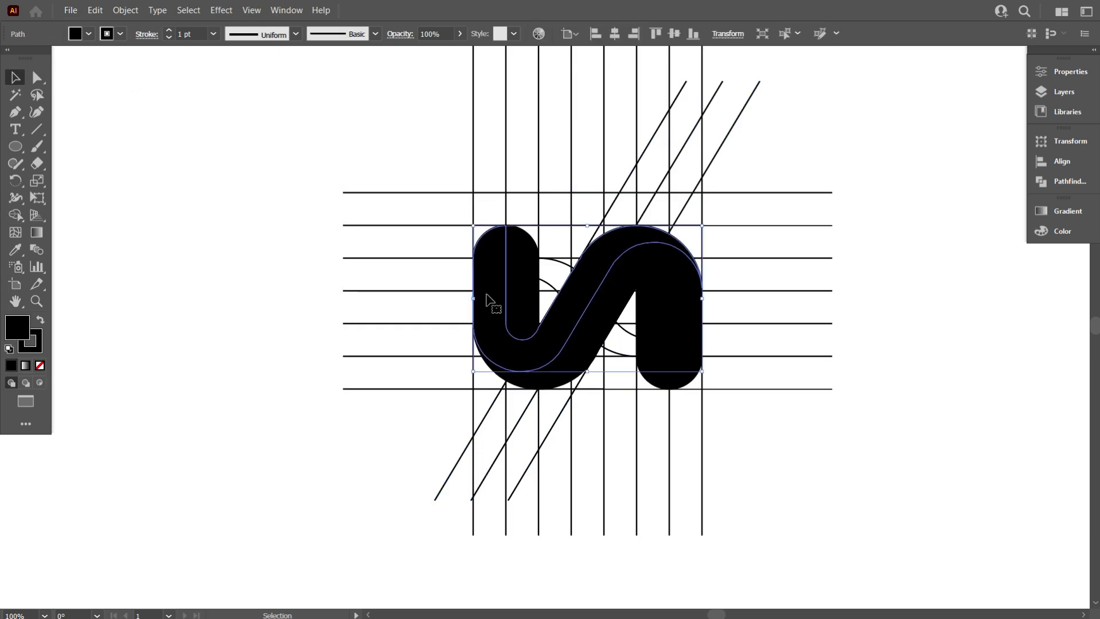
drag(548, 370, 548, 386)
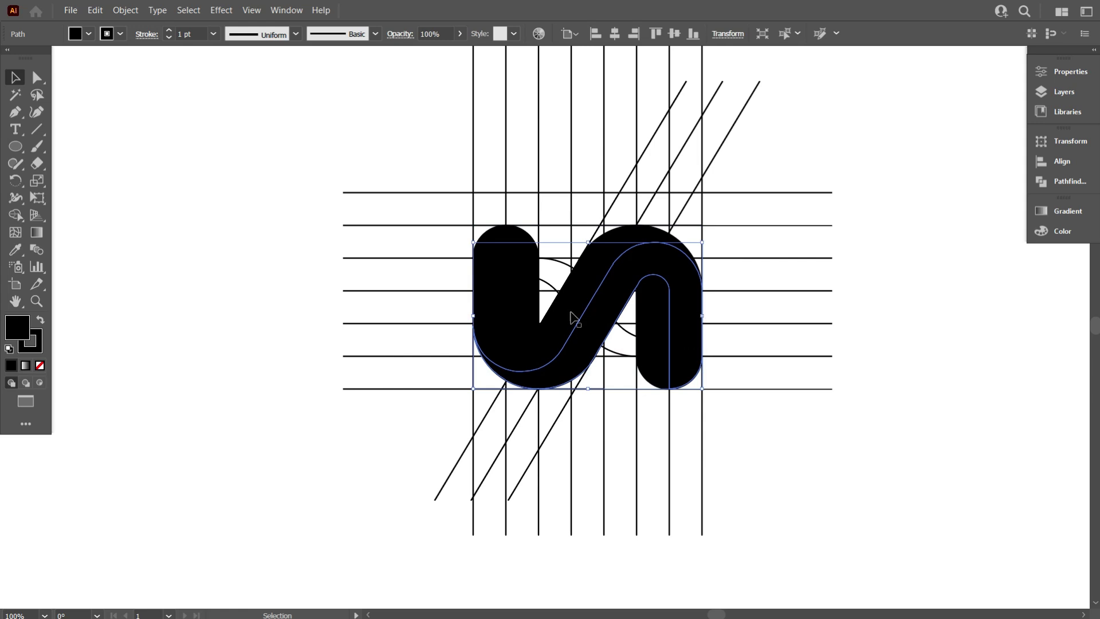
shift+click(490, 289)
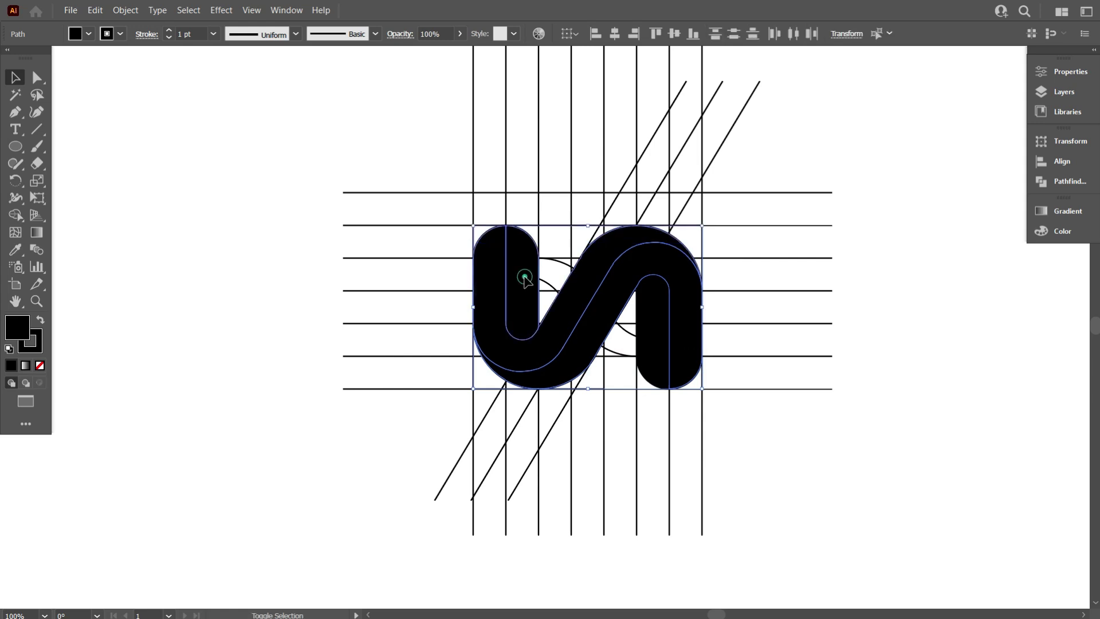
key(ctrl+minus)
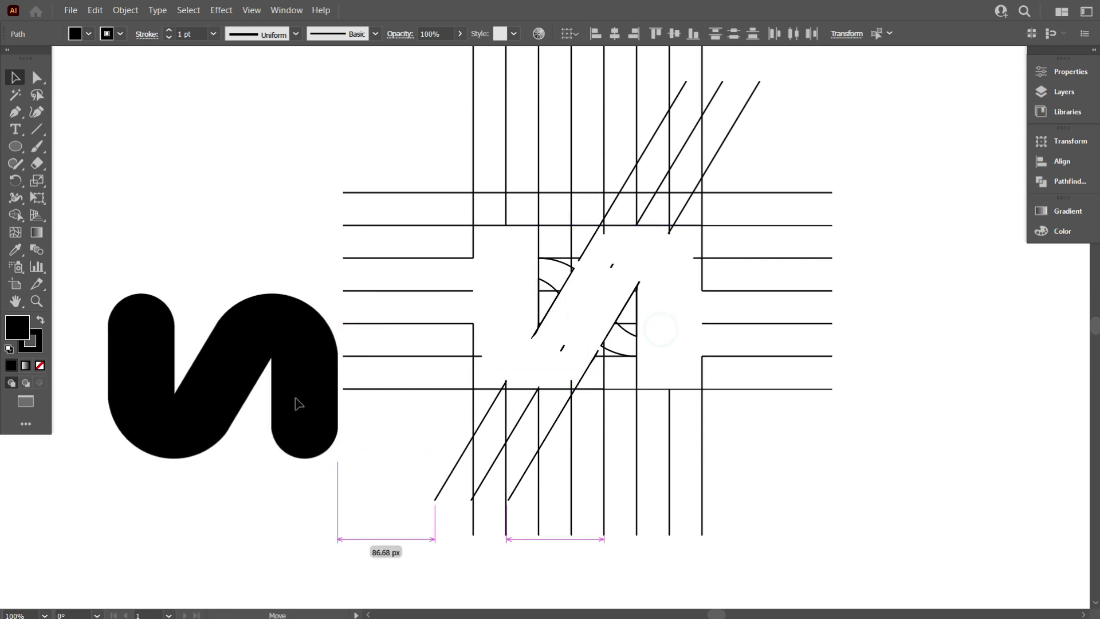
mouse_move(629, 361)
mouse_down()
mouse_move(348, 394)
mouse_move(266, 266)
mouse_up()
click(267, 301)
Step: Delete the grid lines and enlarge the logo about one and a half times
drag(630, 496, 641, 490)
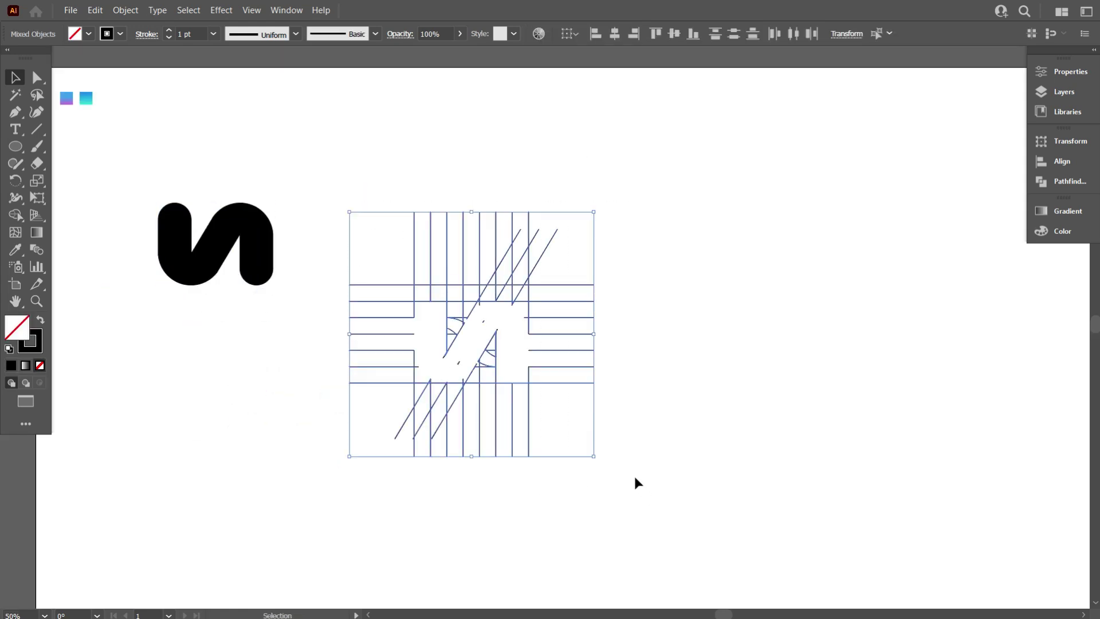
key(Delete)
drag(575, 449, 225, 224)
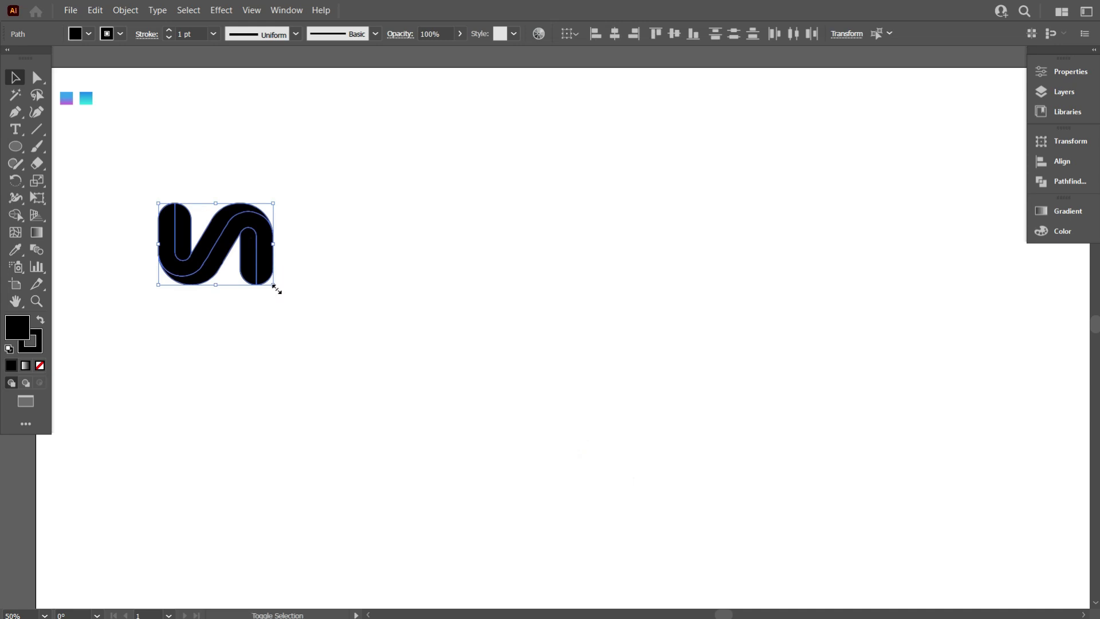
mouse_move(275, 289)
mouse_down()
mouse_move(331, 326)
mouse_move(533, 337)
mouse_up()
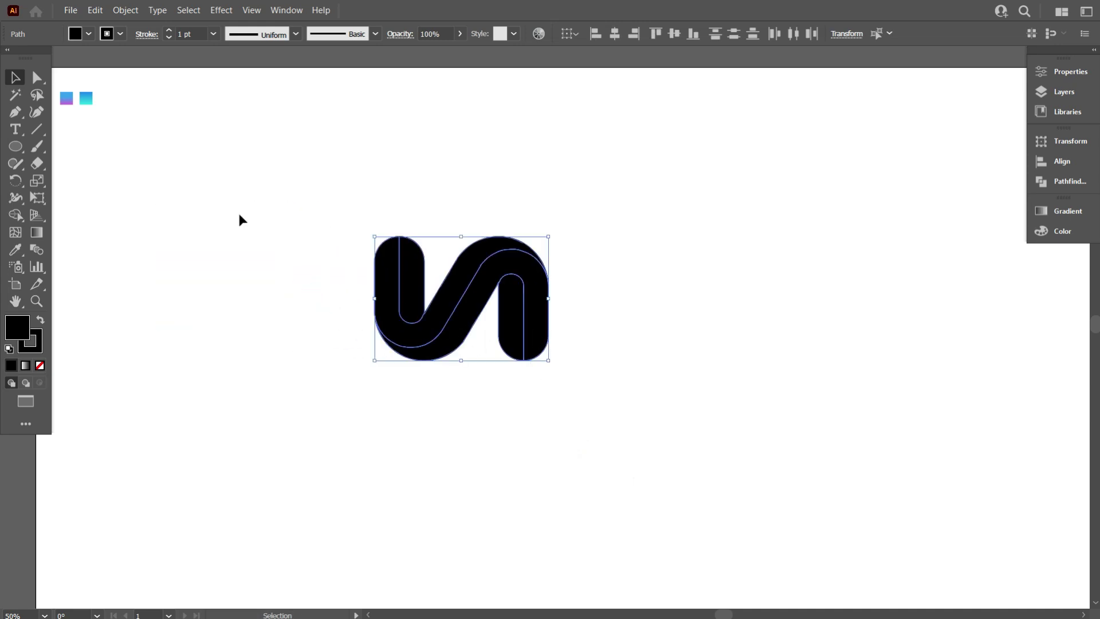
Step: Remove the logo's stroke and zoom in on the two gradient sample squares
click(120, 34)
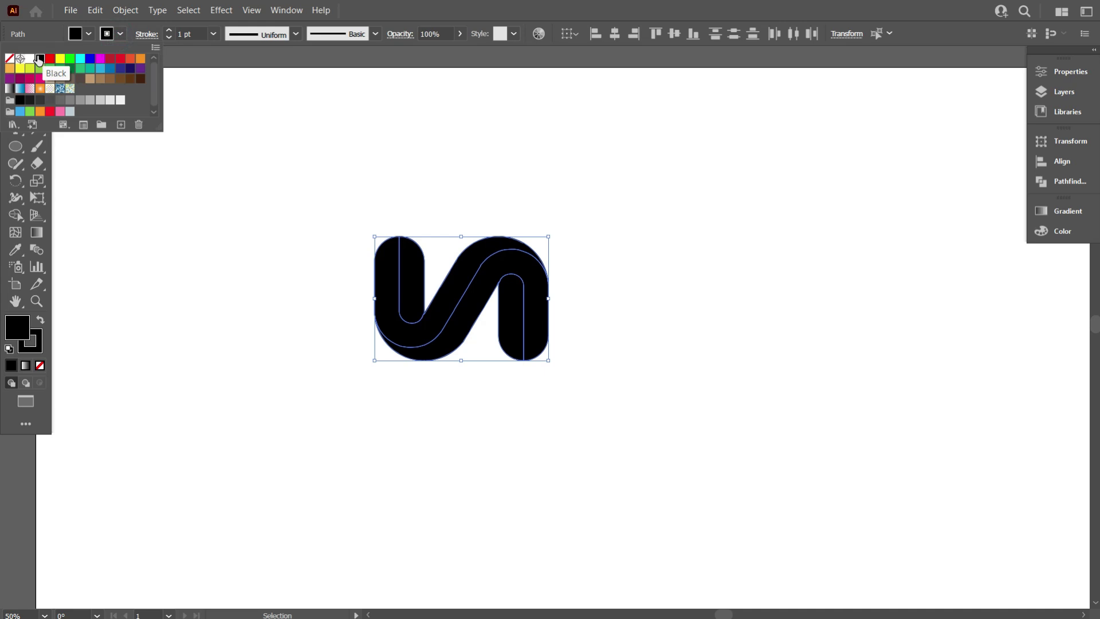
click(11, 63)
click(217, 174)
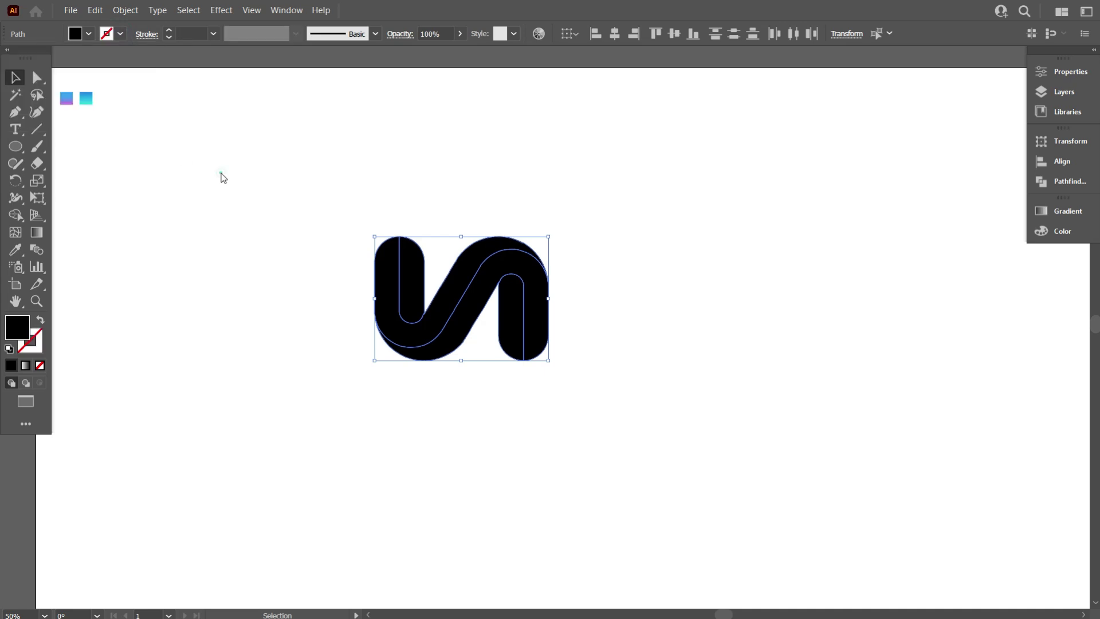
drag(71, 84, 315, 208)
scroll(323, 284, up, 1)
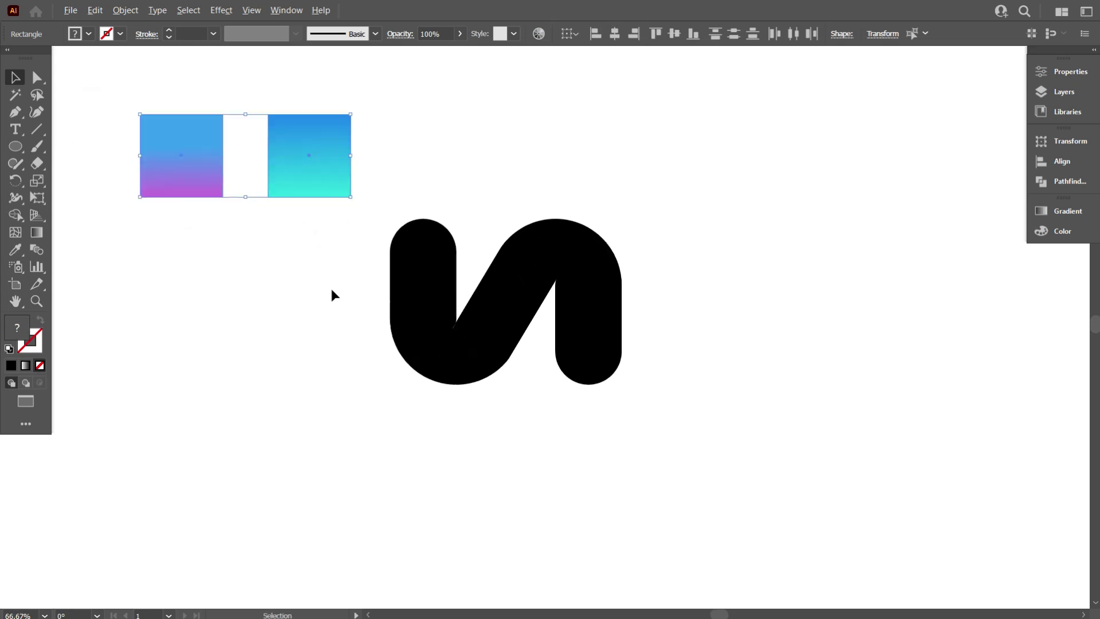
scroll(340, 315, up, 1)
click(357, 343)
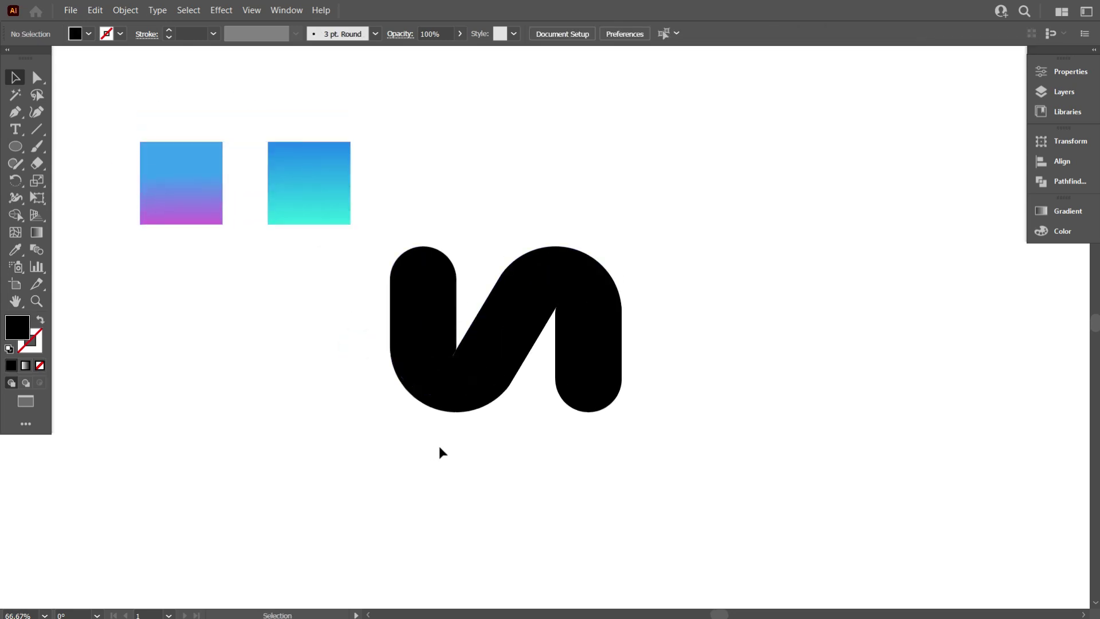
Step: Eyedropper the purple-blue and cyan gradients onto the logo's outer path, inner strip, bottom band and right strip
right_click(405, 351)
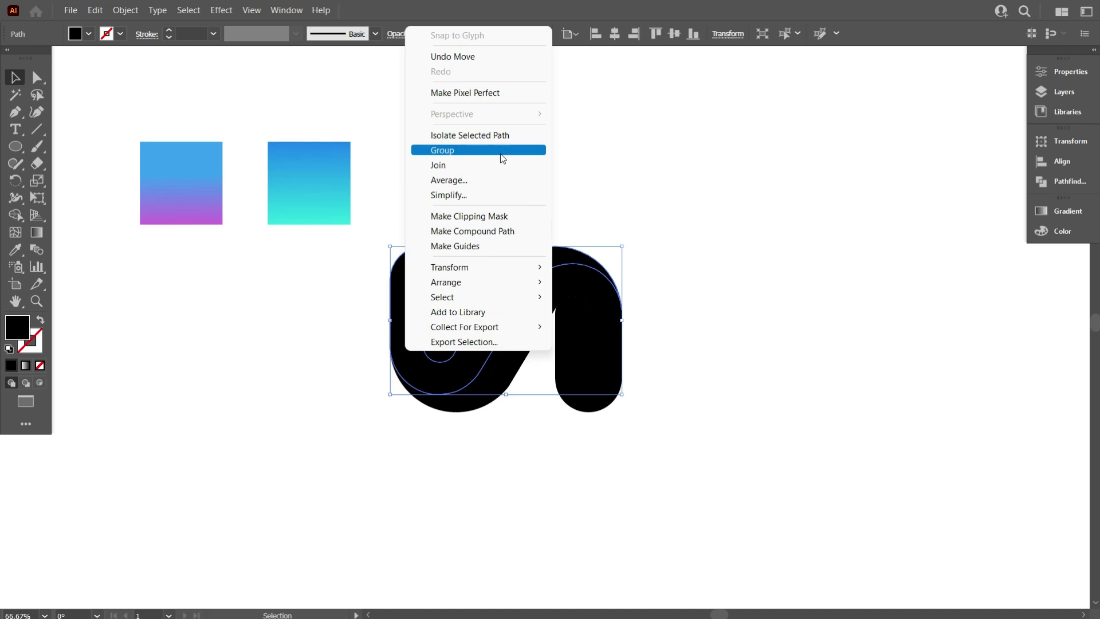
click(453, 150)
click(421, 312)
key(i)
click(170, 198)
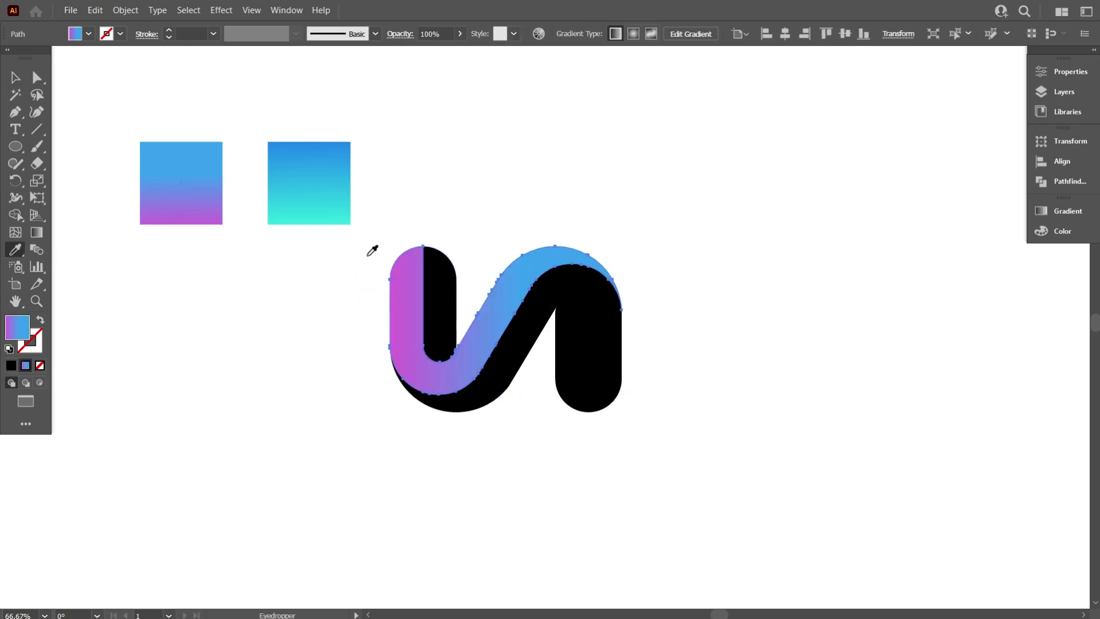
alt+click(439, 288)
ctrl+click(503, 380)
click(287, 180)
ctrl+click(582, 385)
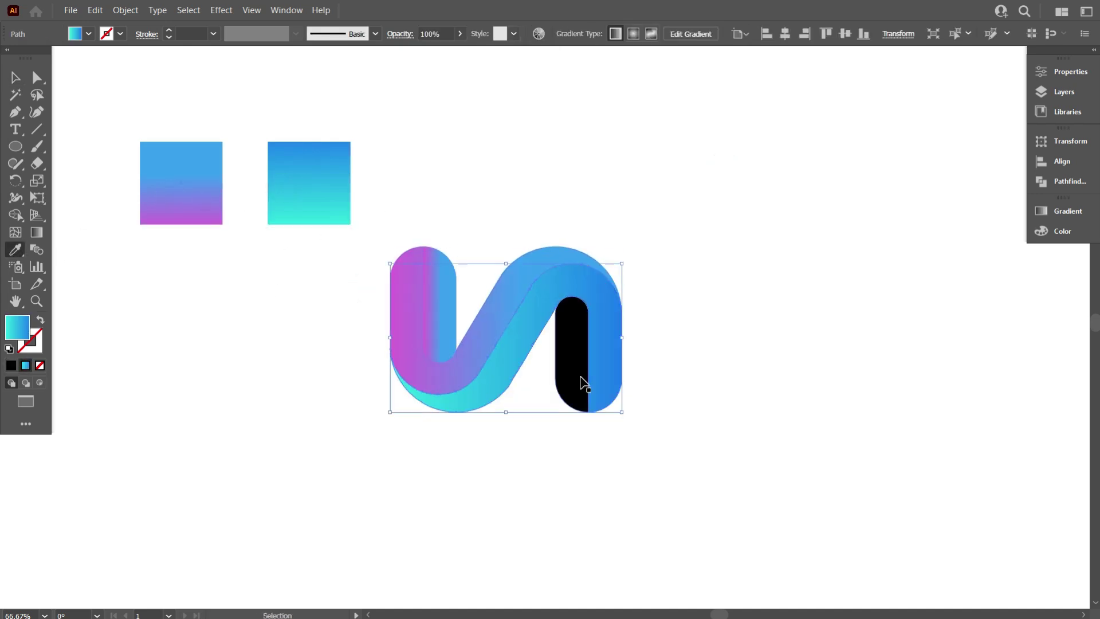
click(316, 215)
Step: With the Gradient tool, re-angle a logo part's gradient steeply downward, magenta at the left
key(v)
click(407, 417)
key(ctrl+plus)
click(375, 312)
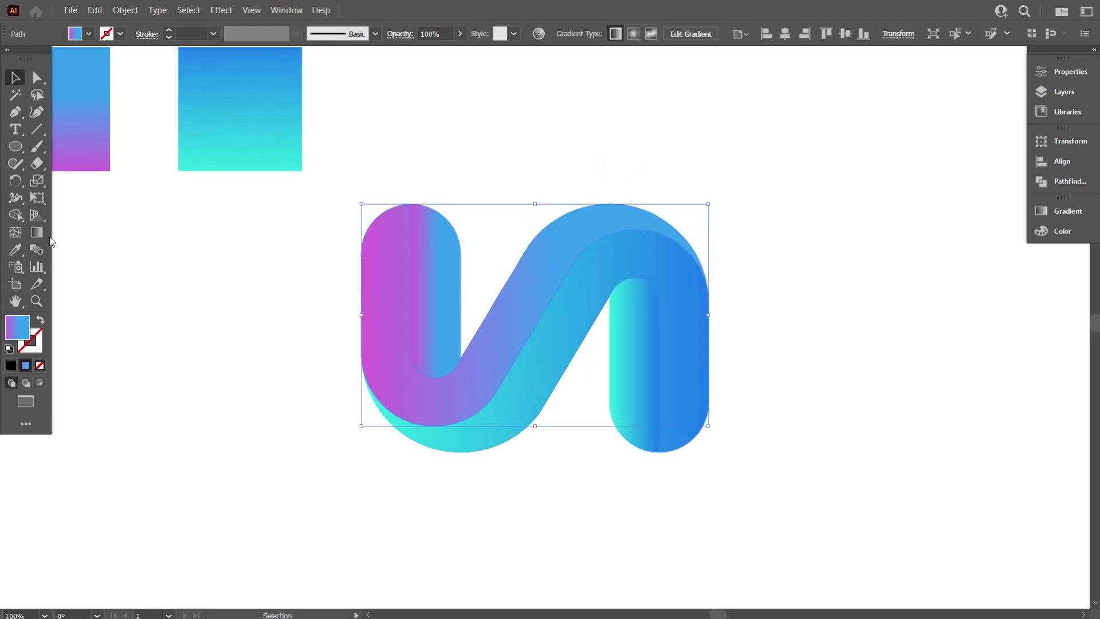
key(g)
drag(368, 210, 388, 425)
drag(491, 93, 545, 400)
drag(315, 284, 785, 353)
drag(371, 220, 803, 307)
mouse_move(412, 181)
mouse_down()
mouse_move(461, 449)
mouse_move(547, 584)
mouse_up()
Step: Re-angle the right strip's gradient with a shorter transition, then review the inner strip
key(v)
key(ctrl+minus)
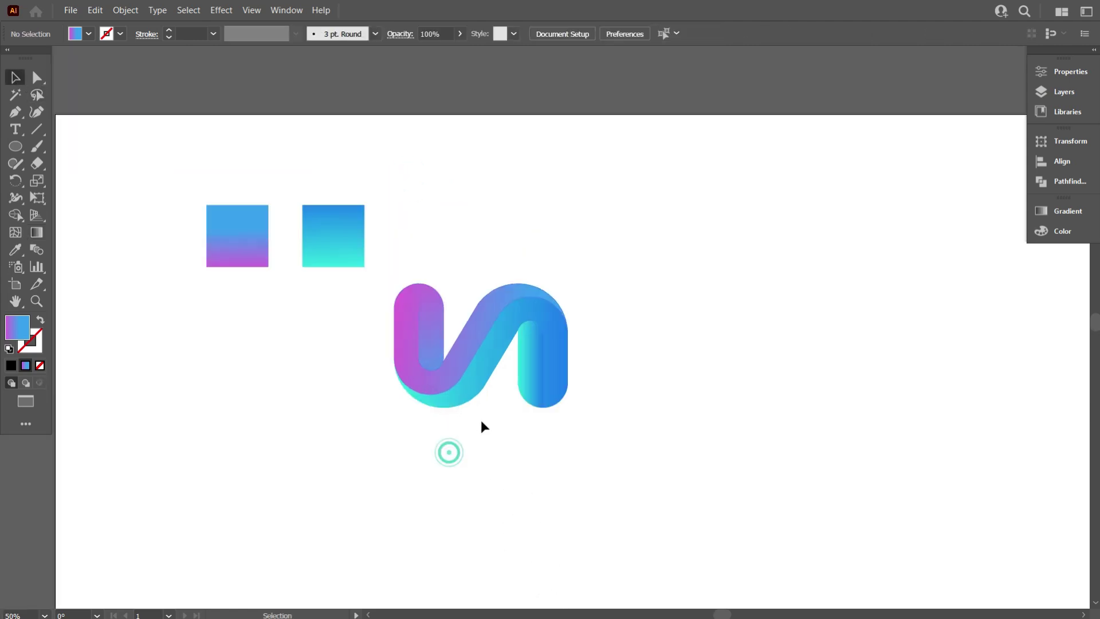
key(g)
drag(640, 399, 339, 197)
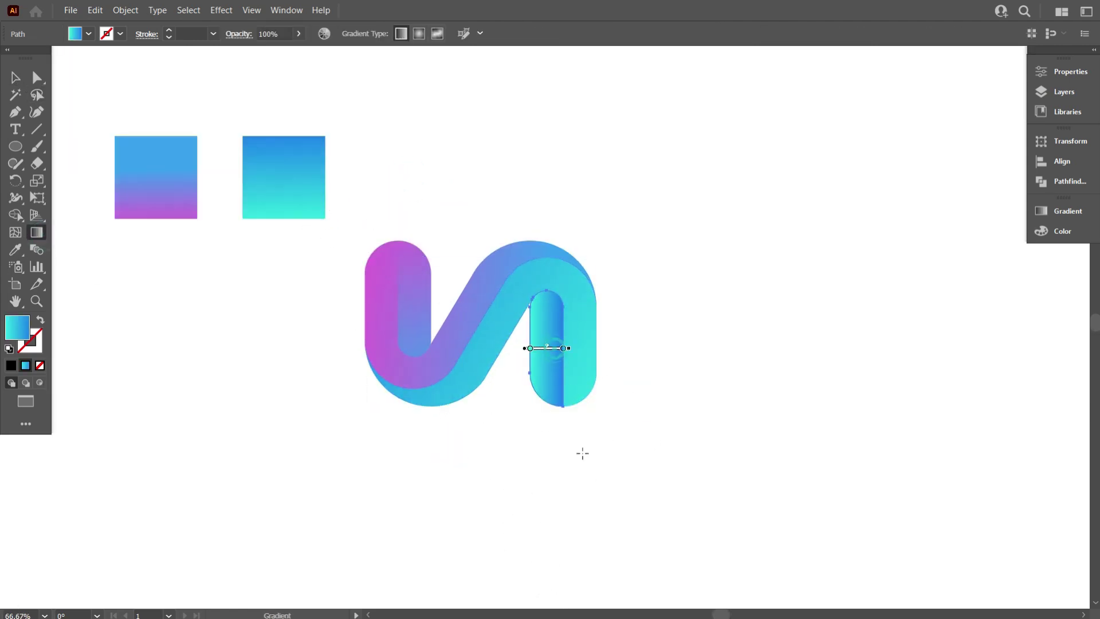
drag(516, 211, 584, 451)
drag(529, 280, 545, 397)
key(v)
click(180, 252)
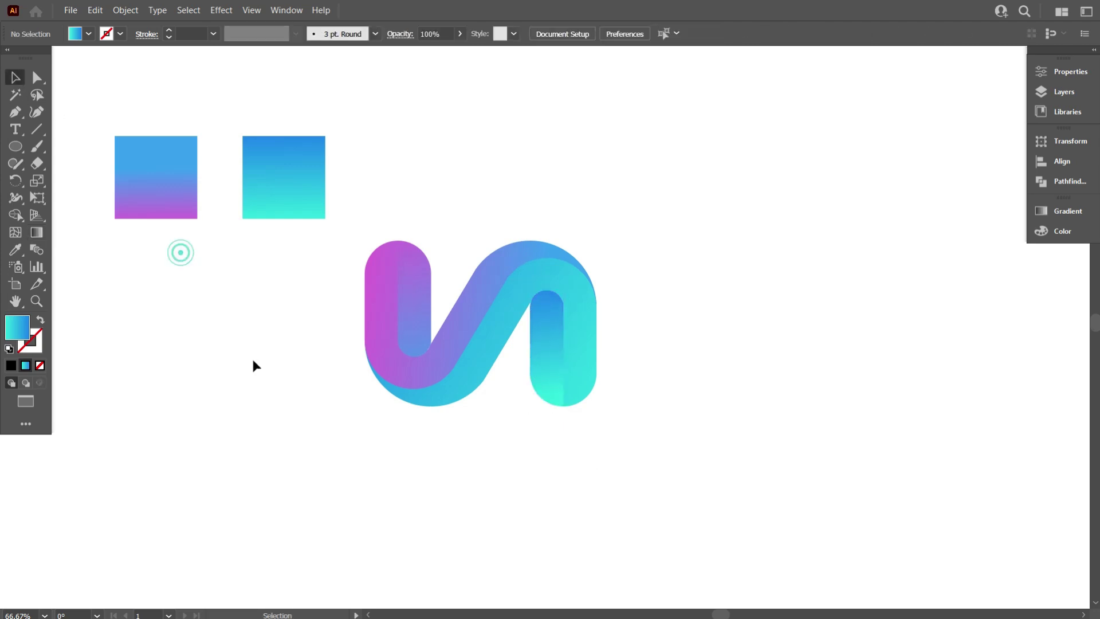
click(533, 389)
click(469, 503)
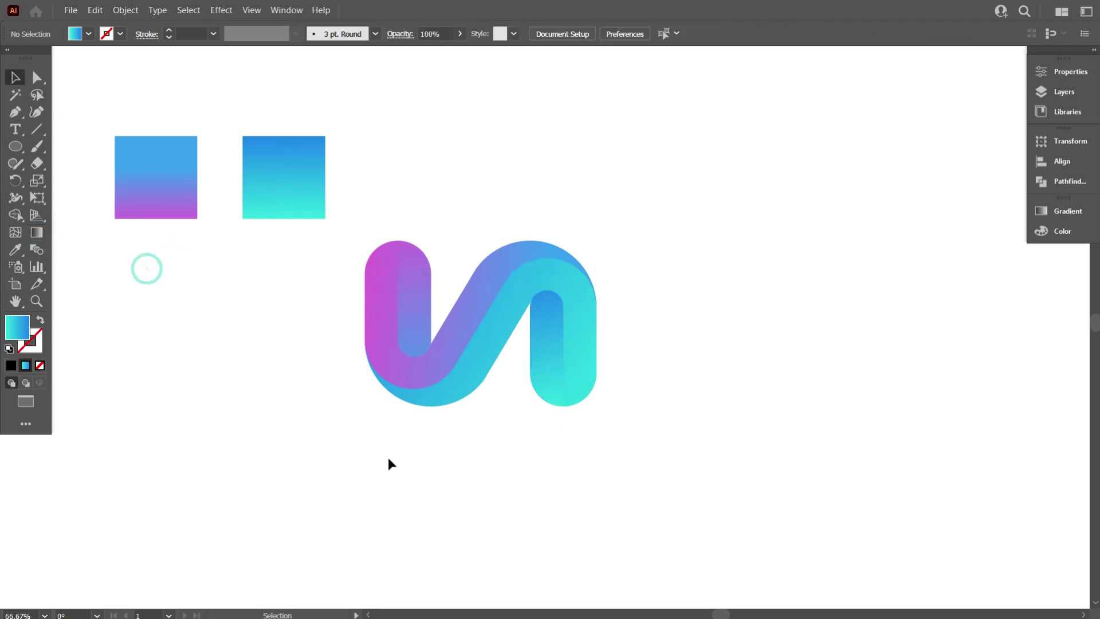
scroll(503, 439, up, 1)
scroll(503, 440, down, 2)
Step: Duplicate the gradient logo to the right and give the copy a light-blue gradient fill
drag(484, 346, 790, 337)
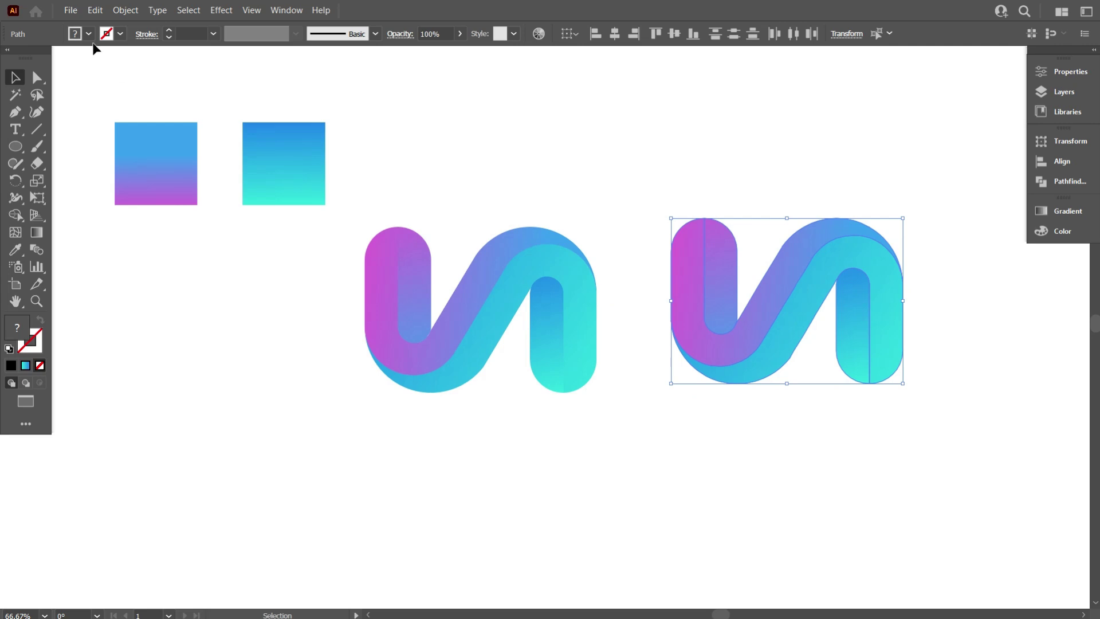
click(88, 33)
click(19, 90)
click(338, 407)
Step: Delete the two gradient squares, leaving only the two logos on the artboard
scroll(294, 122, down, 2)
drag(294, 123, 109, 184)
key(Delete)
key(ctrl+0)
drag(324, 219, 526, 326)
click(327, 350)
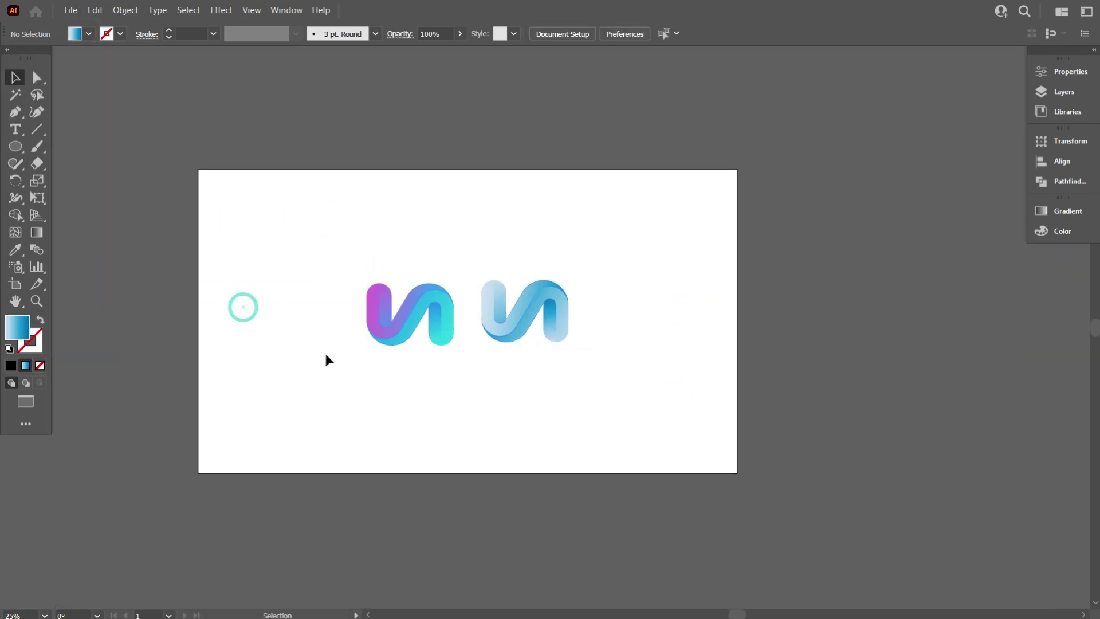
key(ctrl+plus)
Step: Draw a yellow rectangle covering the artboard and send it behind the logos
drag(17, 154, 54, 146)
drag(155, 108, 873, 511)
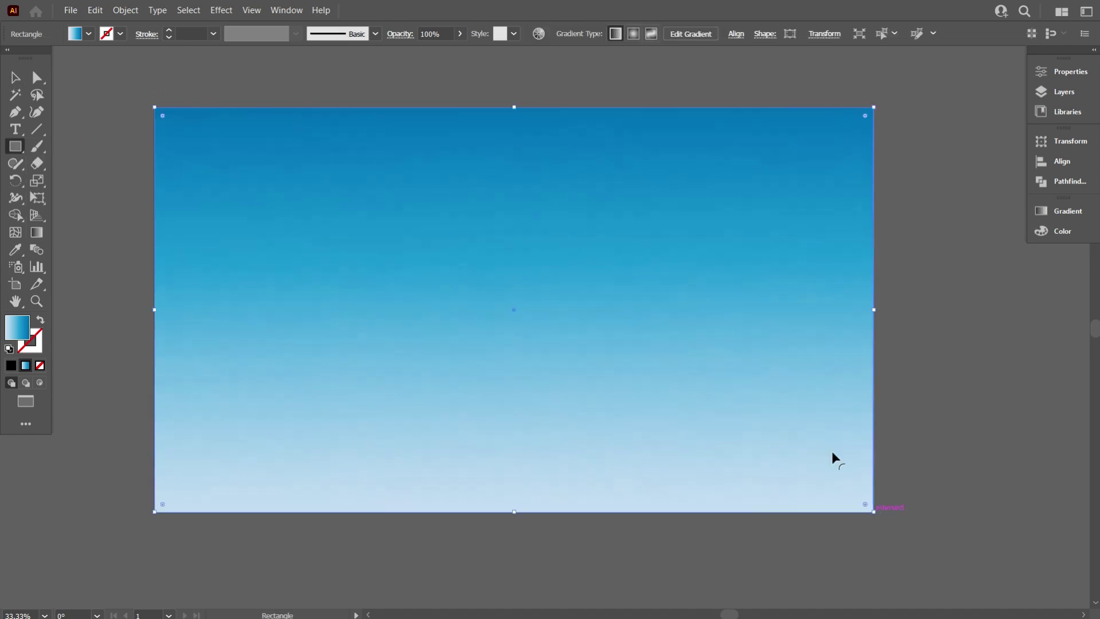
right_click(658, 226)
click(848, 526)
click(89, 34)
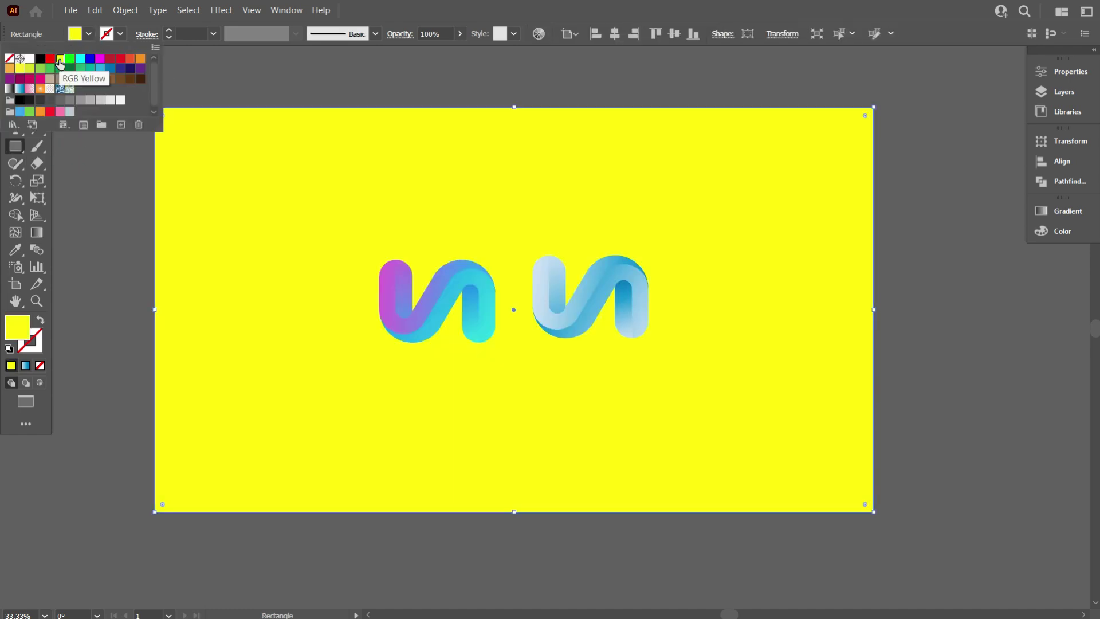